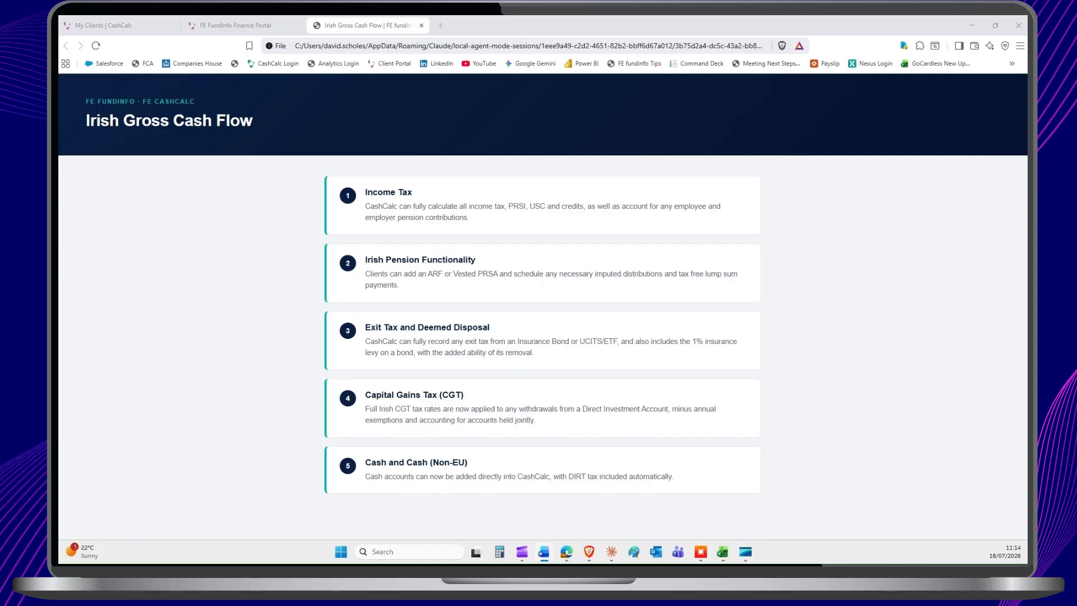
Step: Switch to the CashCalc client list and open the first listed couple's Client Information page
left_click(100, 25)
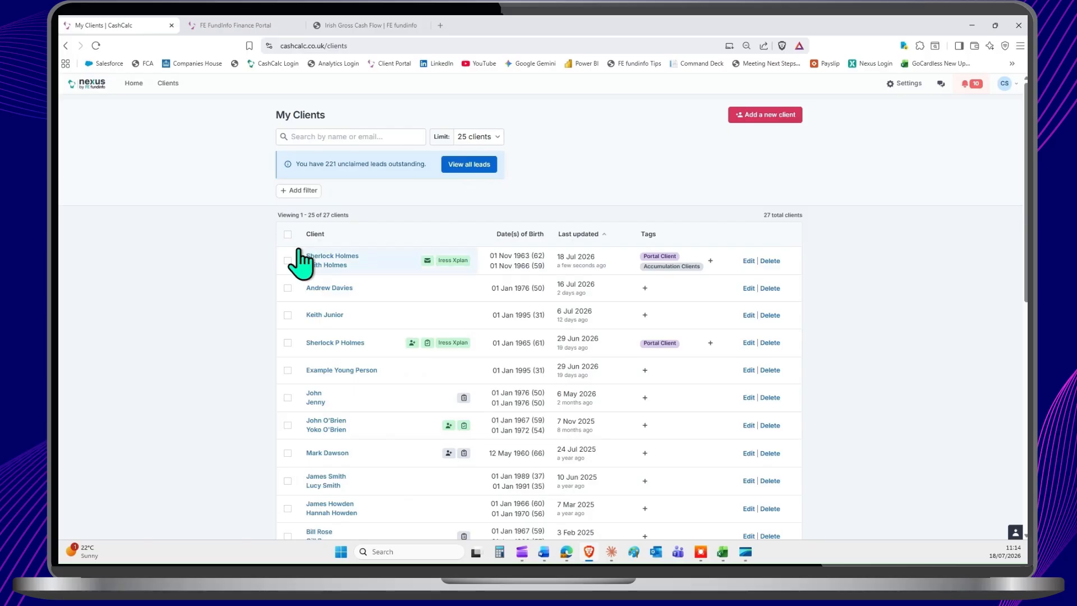
left_click(322, 264)
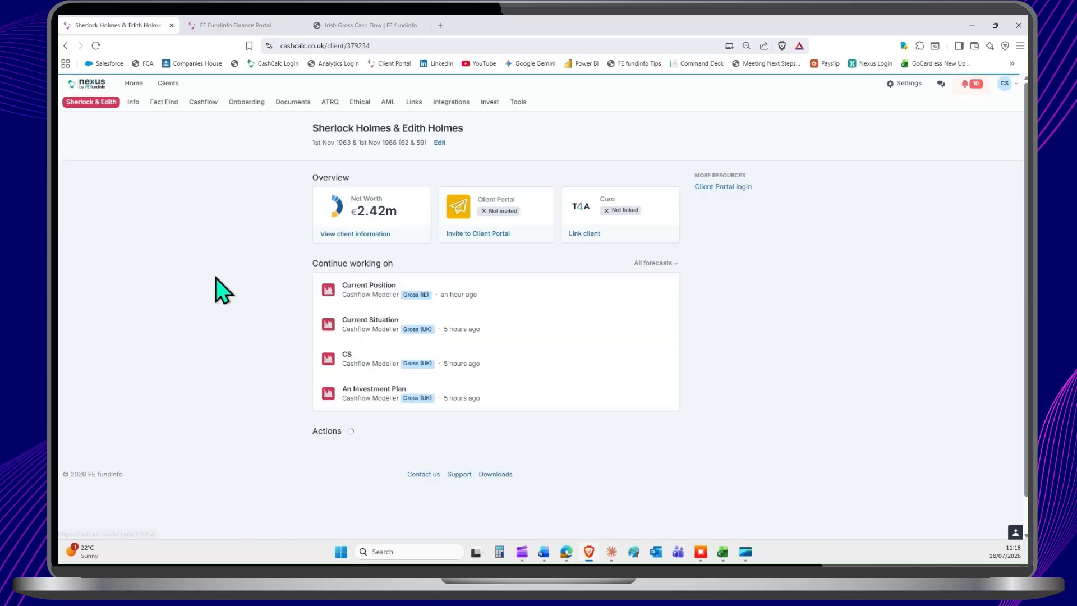
left_click(132, 102)
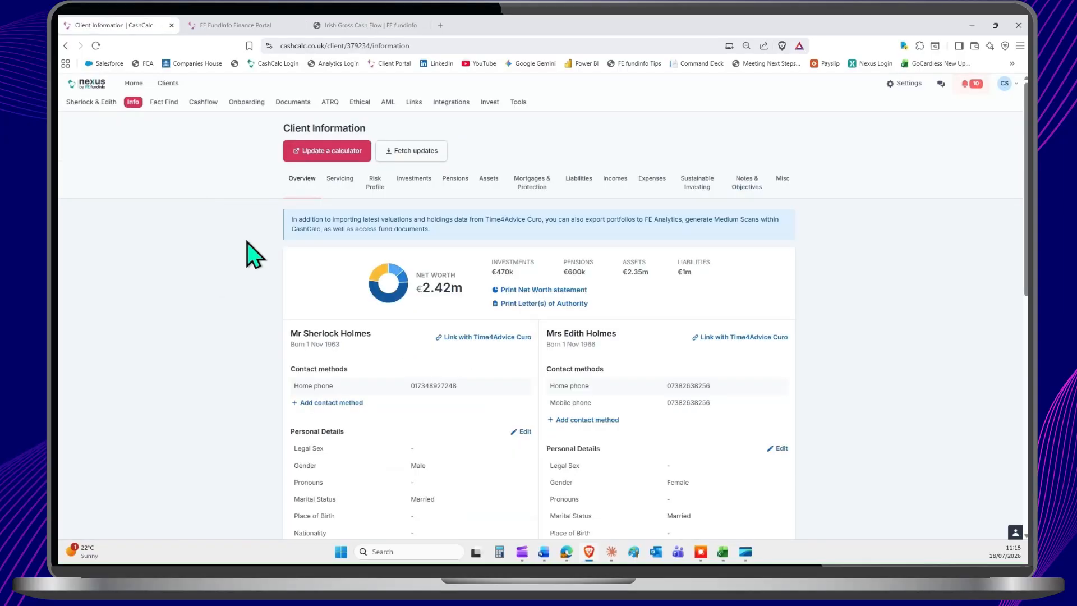
Step: Review the couple's pensions, incomes, expenses and investments held in their client information
left_click(415, 179)
left_click(459, 179)
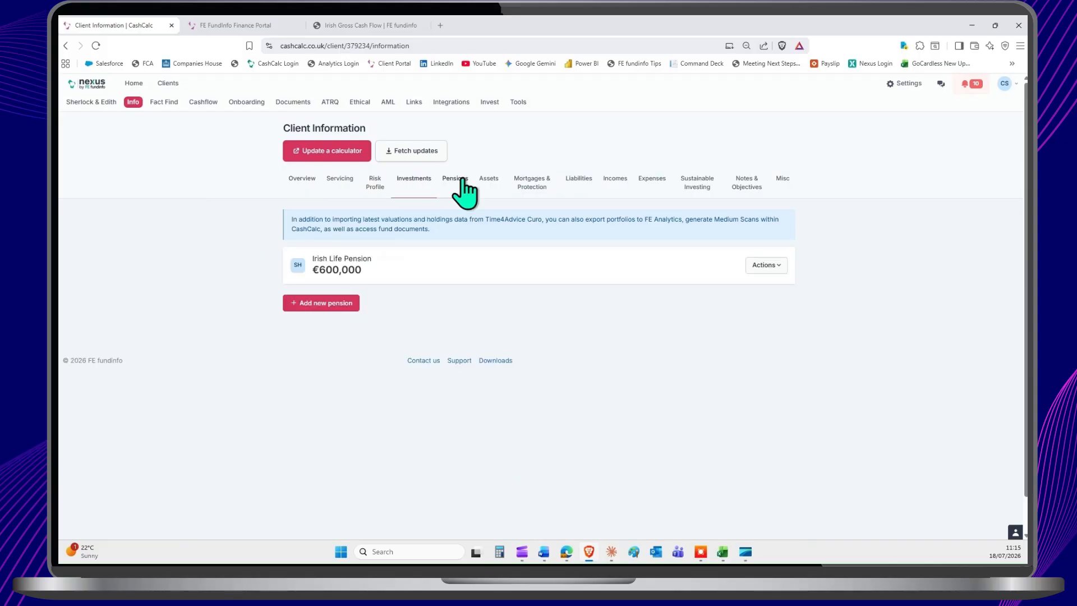
left_click(616, 180)
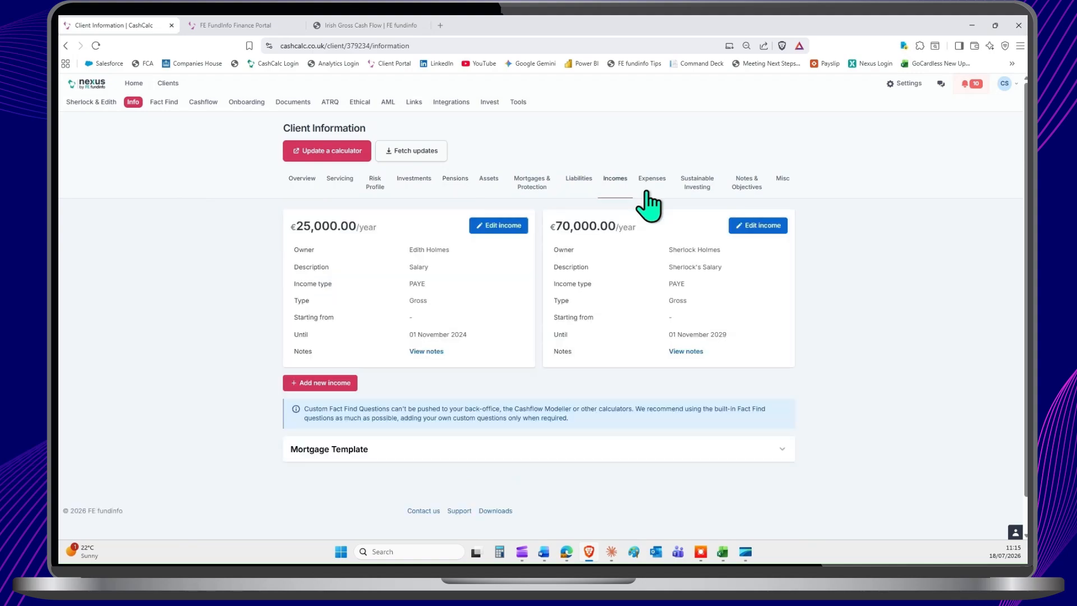
left_click(646, 190)
left_click(414, 179)
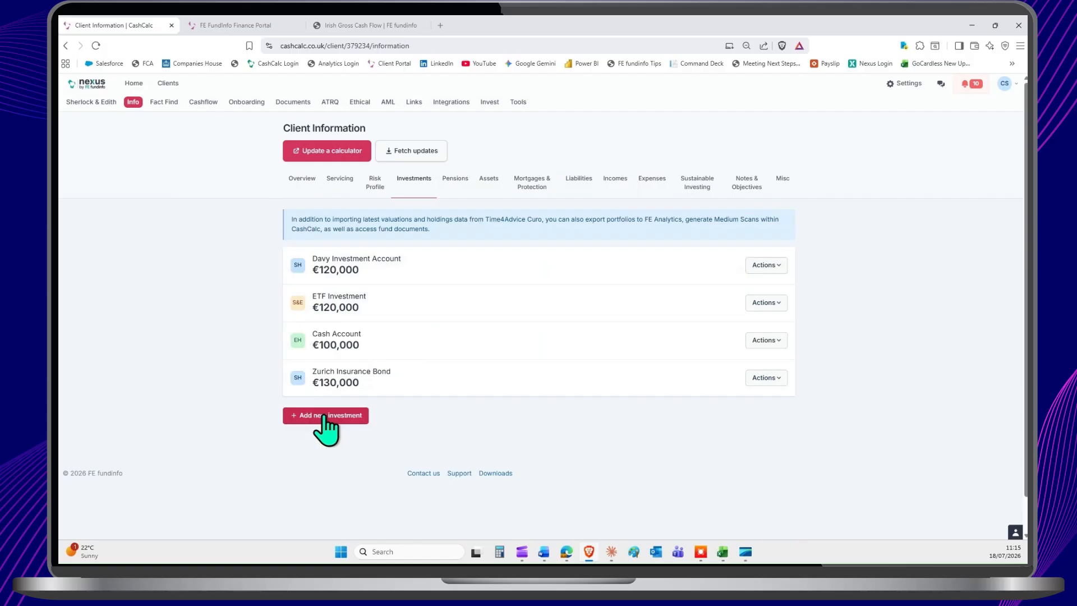
Step: Switch to the FE FundInfo Finance Portal, sign in with the prefilled login and continue the Fact Find in progress
left_click(237, 29)
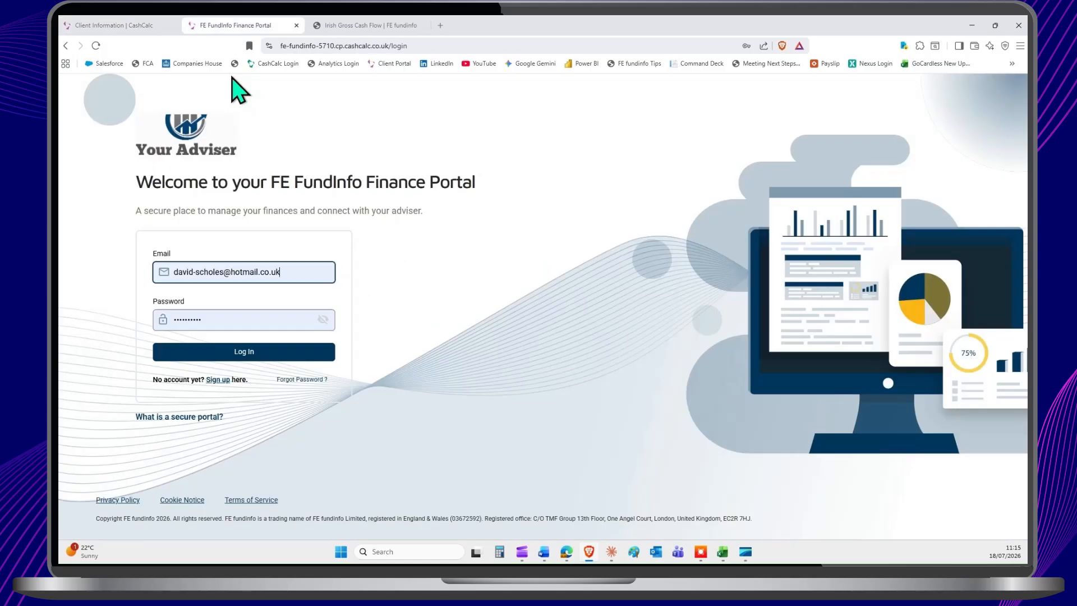
left_click(223, 350)
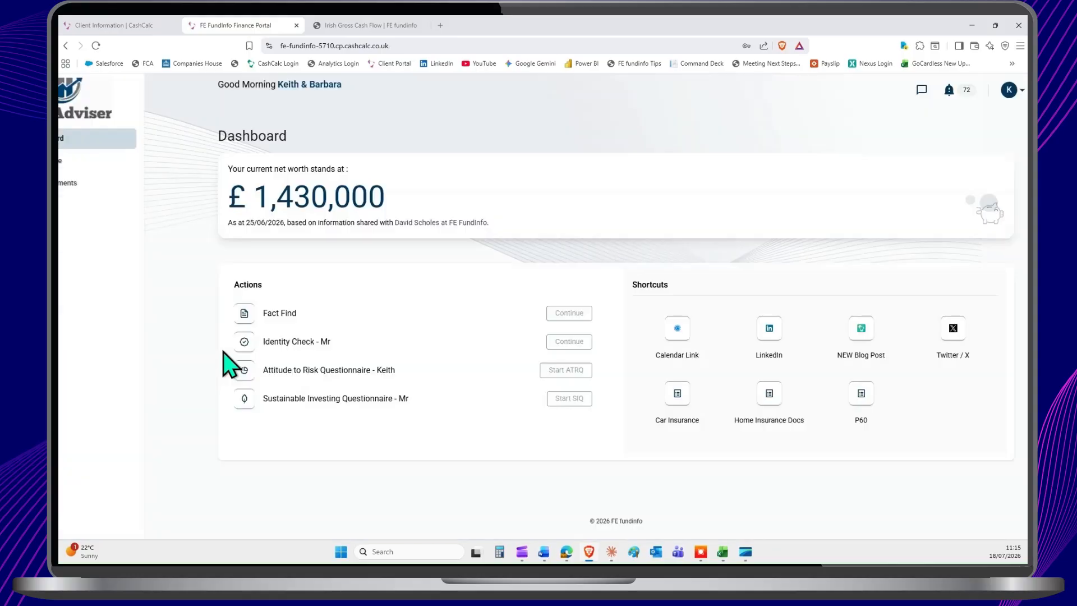
left_click(568, 313)
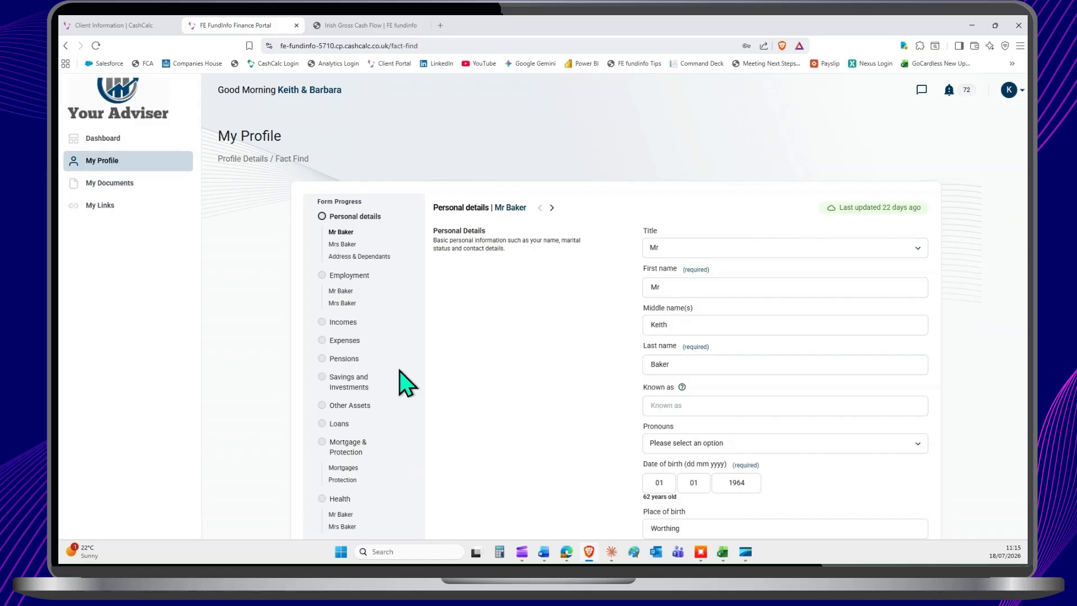
Step: Back in CashCalc, prepare a calculator export to Cashflow Modeller (Gross - IE) with scenario name "test", and close it without exporting
left_click(109, 28)
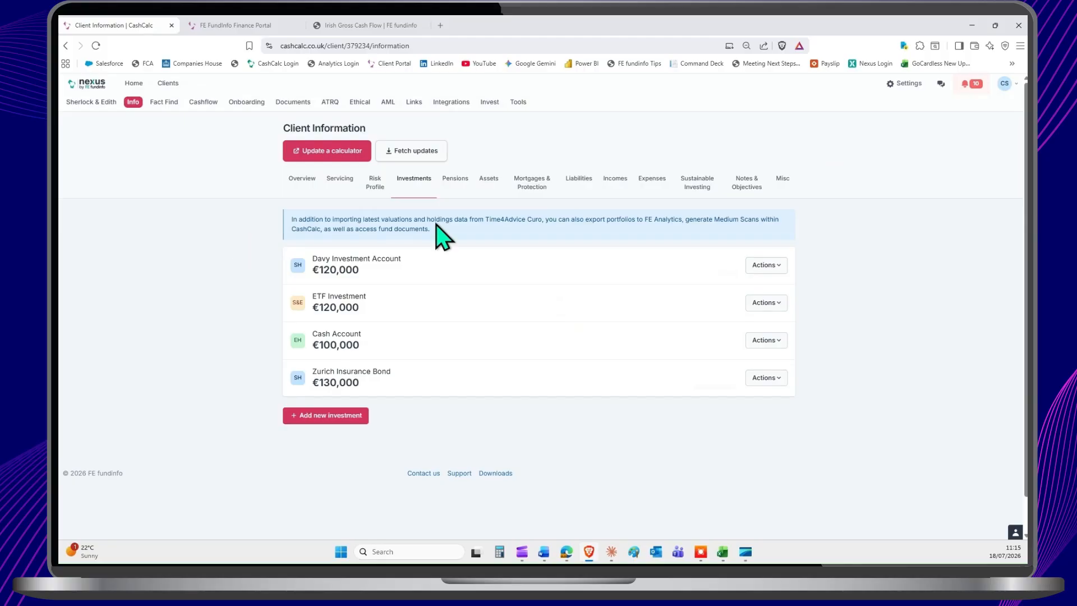
left_click(337, 152)
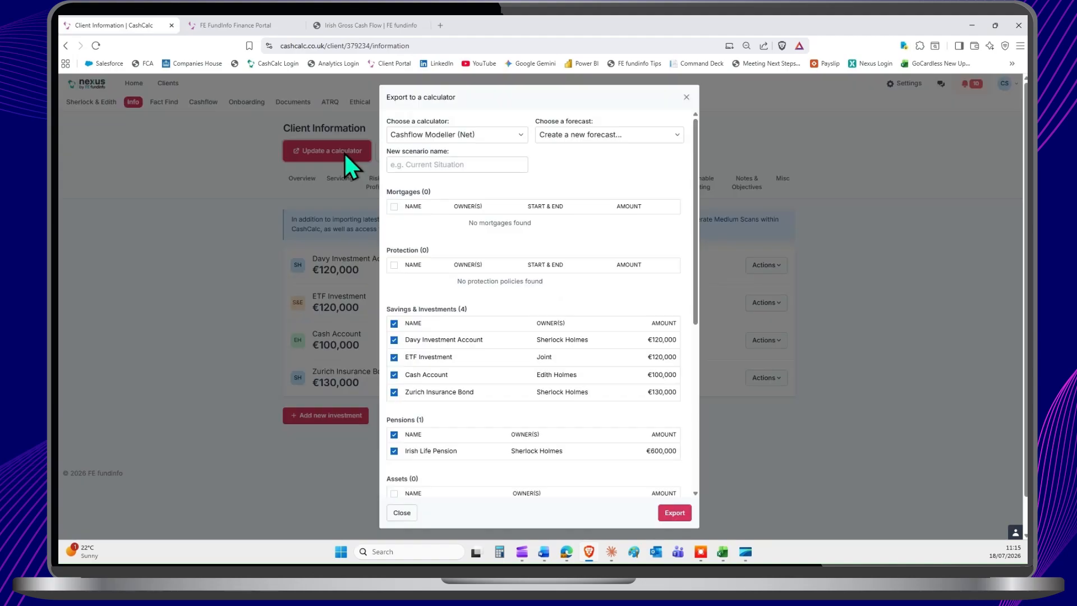
left_click(418, 164)
type("test")
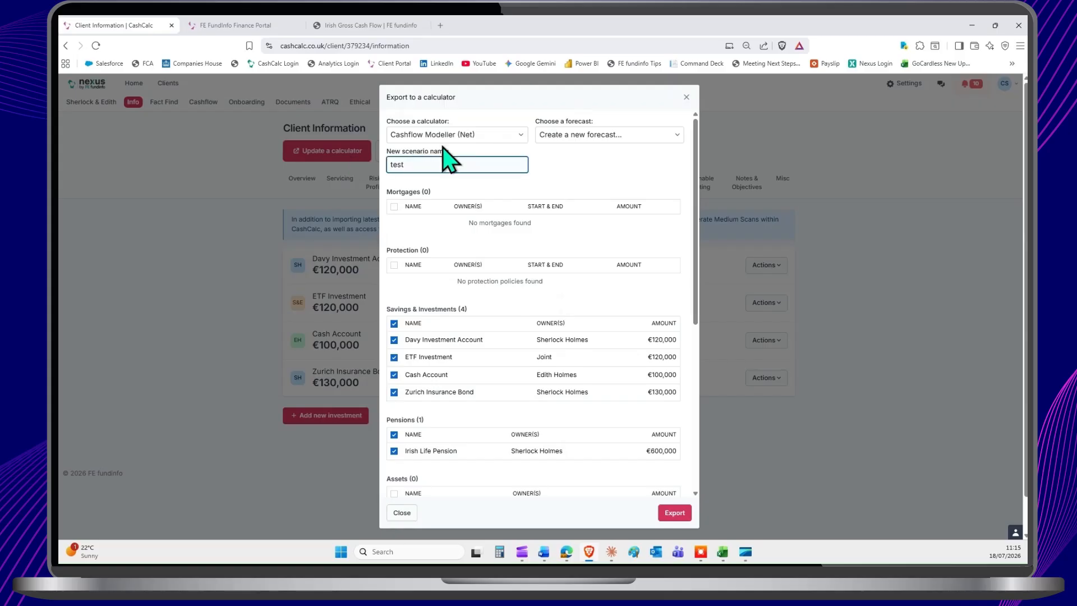
left_click(452, 136)
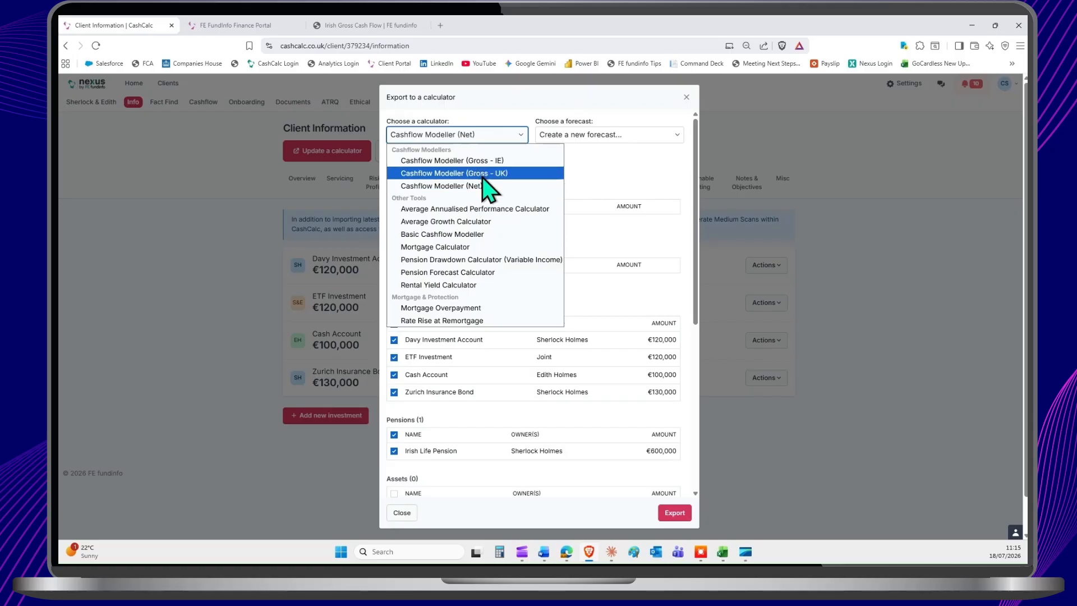
left_click(488, 161)
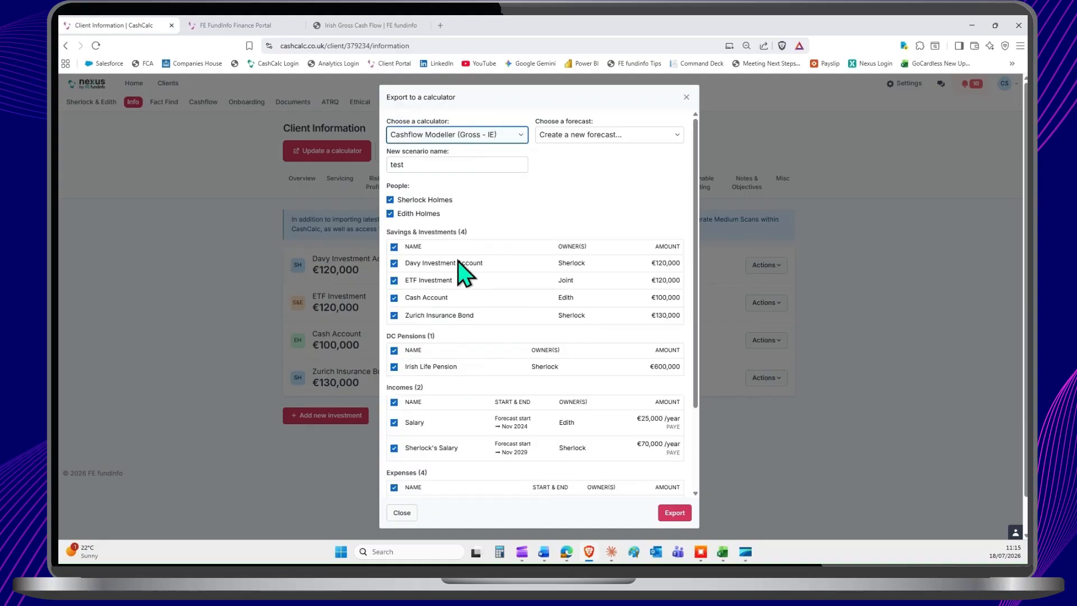
scroll(464, 269, "down", 2)
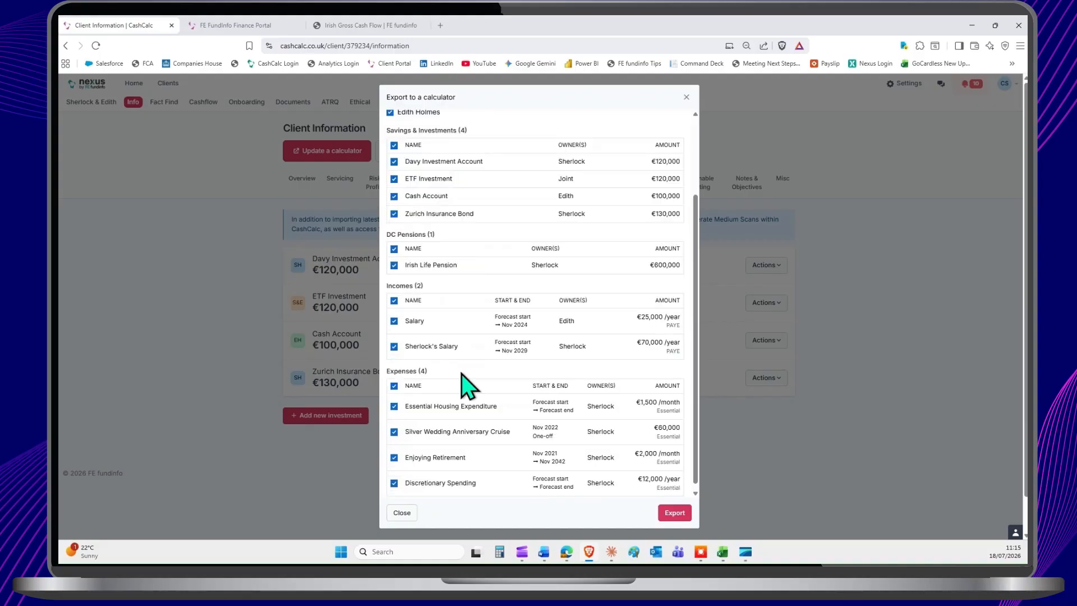
scroll(461, 373, "down", 1)
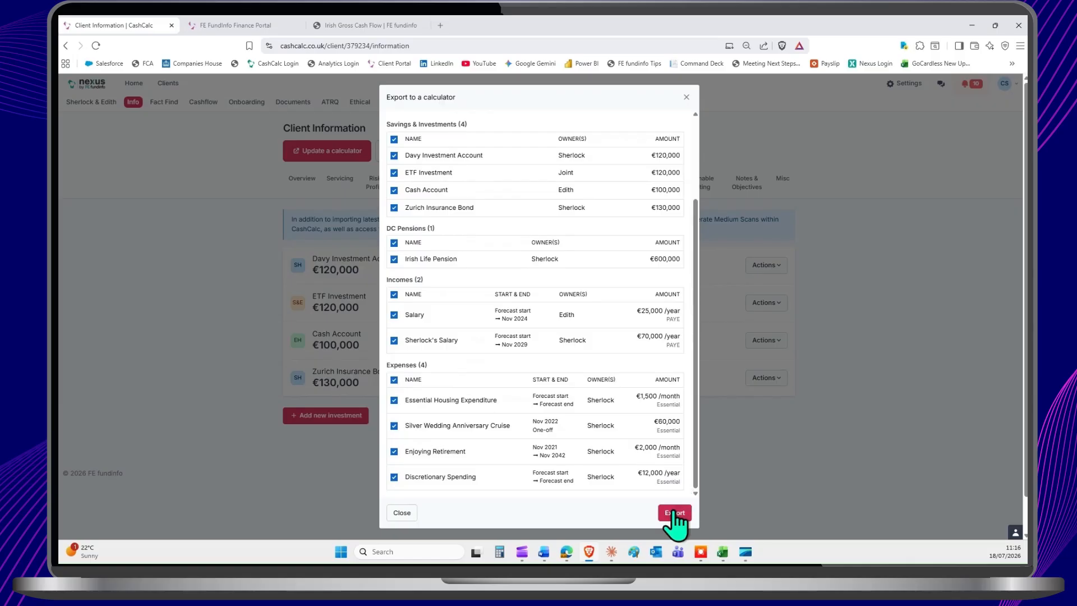
left_click(687, 97)
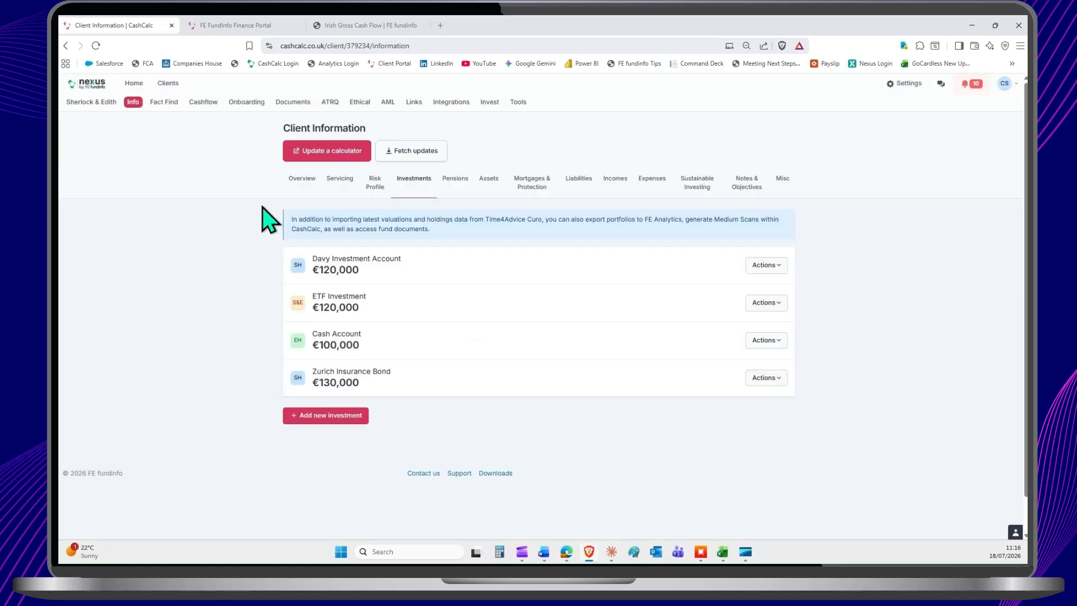
Step: Start a new Gross basis (IE) forecast for the couple in the Cashflow Modeller and name it "test"
left_click(203, 103)
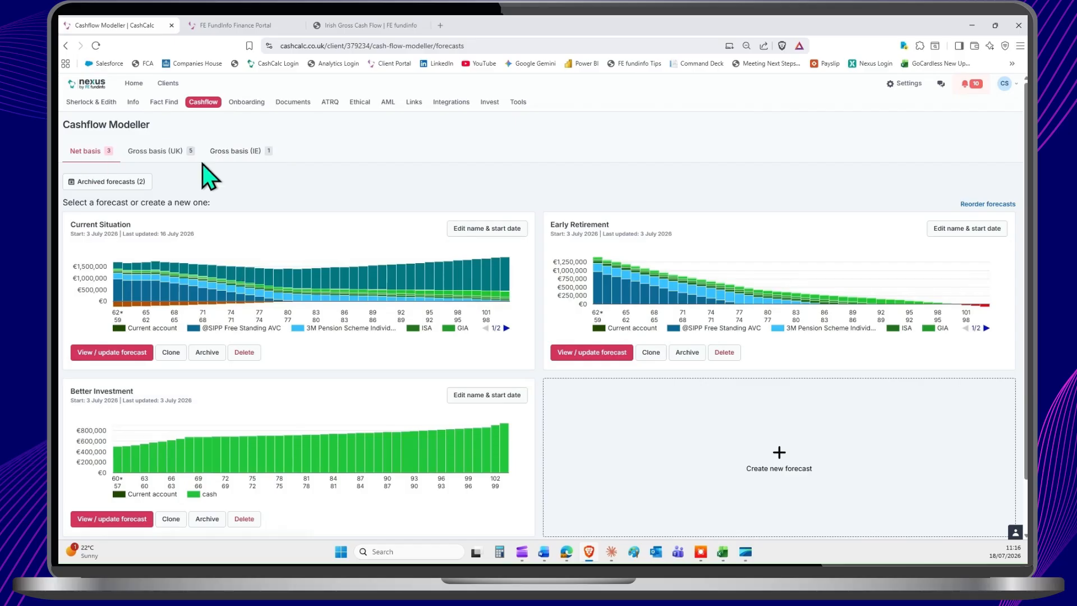
left_click(235, 152)
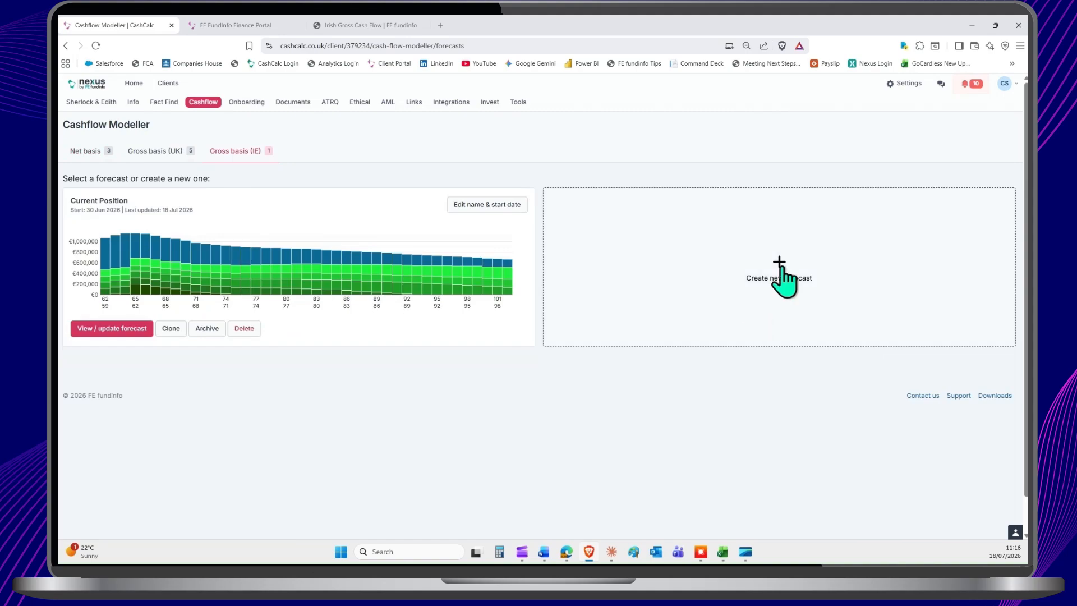
left_click(781, 269)
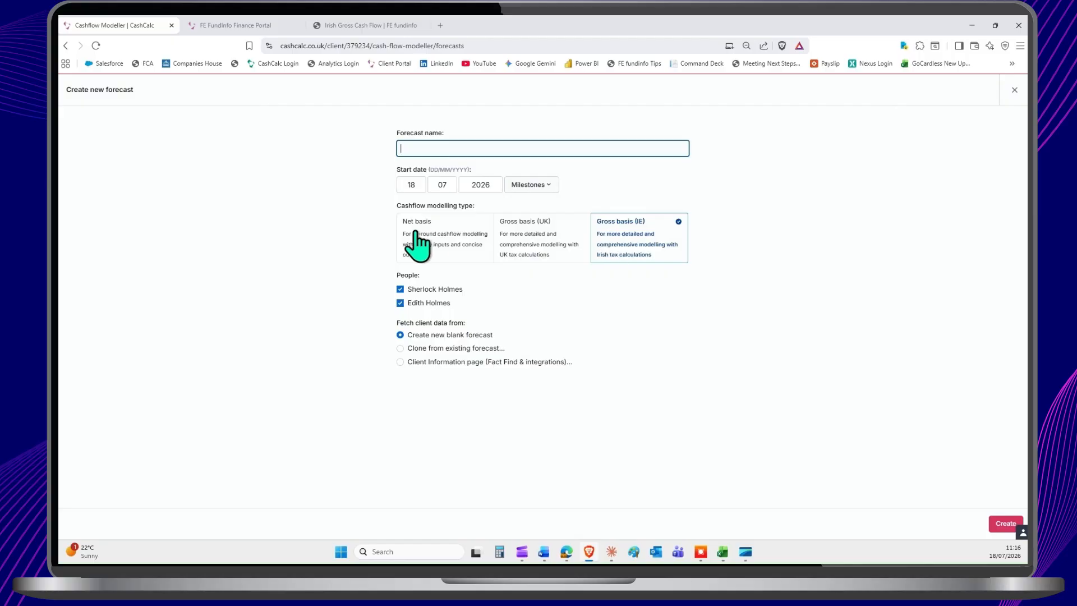
left_click(441, 149)
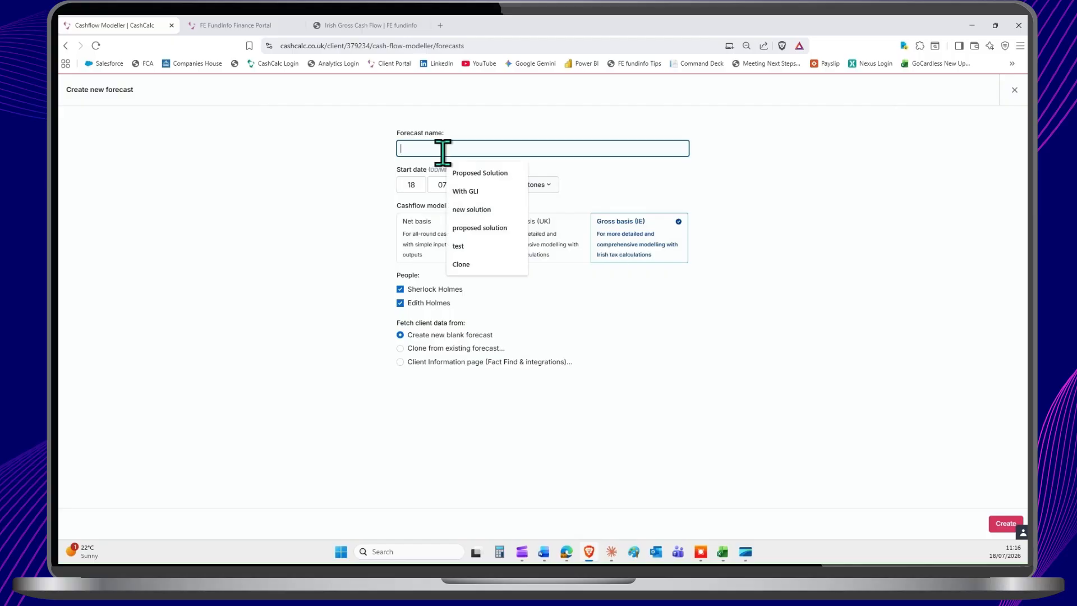
type("test")
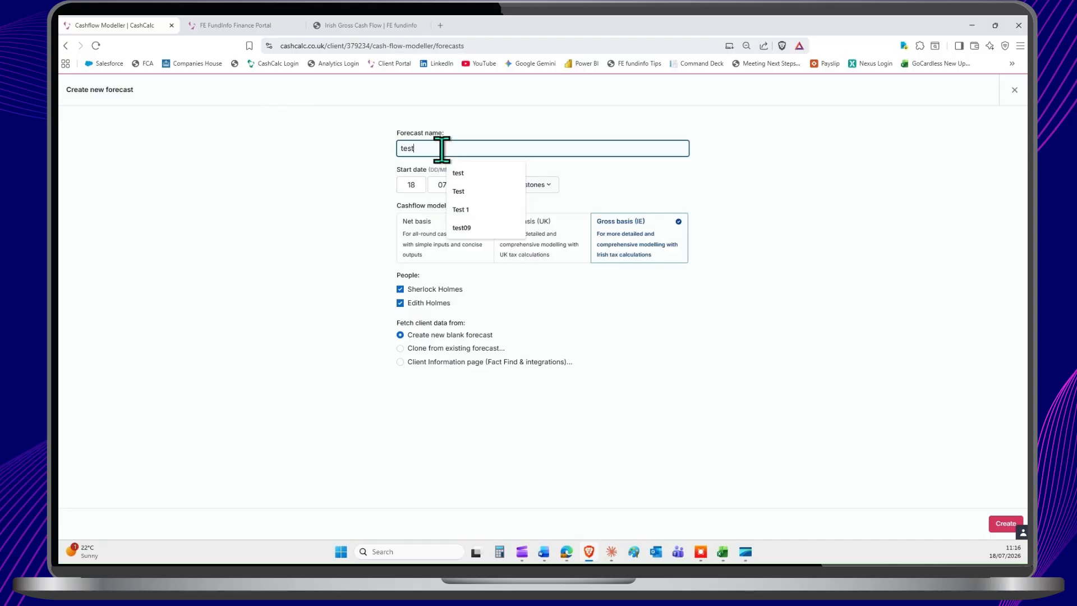
Step: Compare the data source options, choose the Client Information page (Fact Find & integrations) with all items included, and create the forecast
left_click(480, 335)
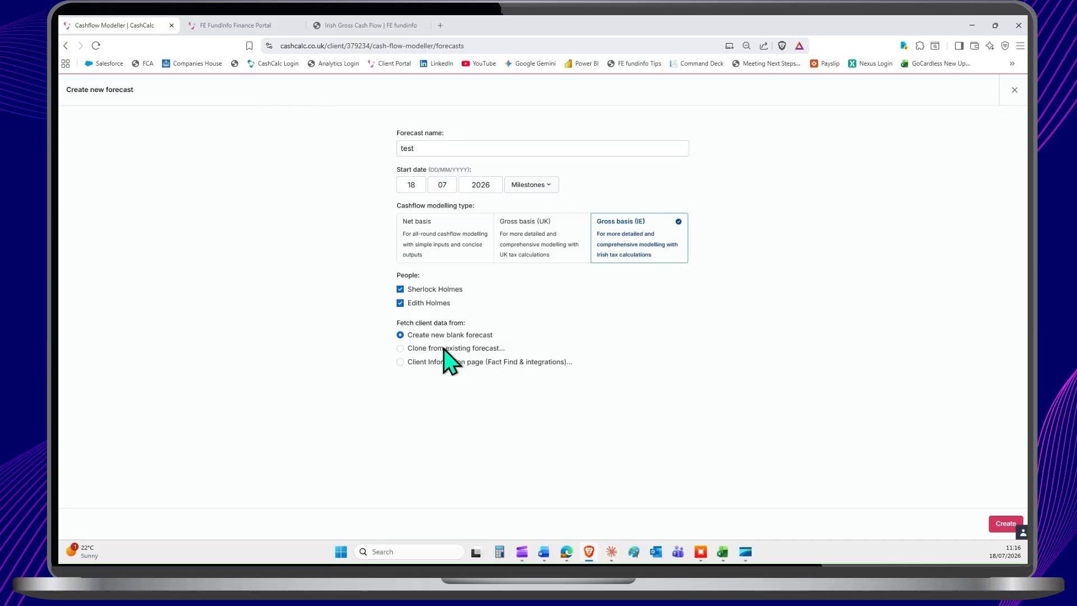
left_click(445, 351)
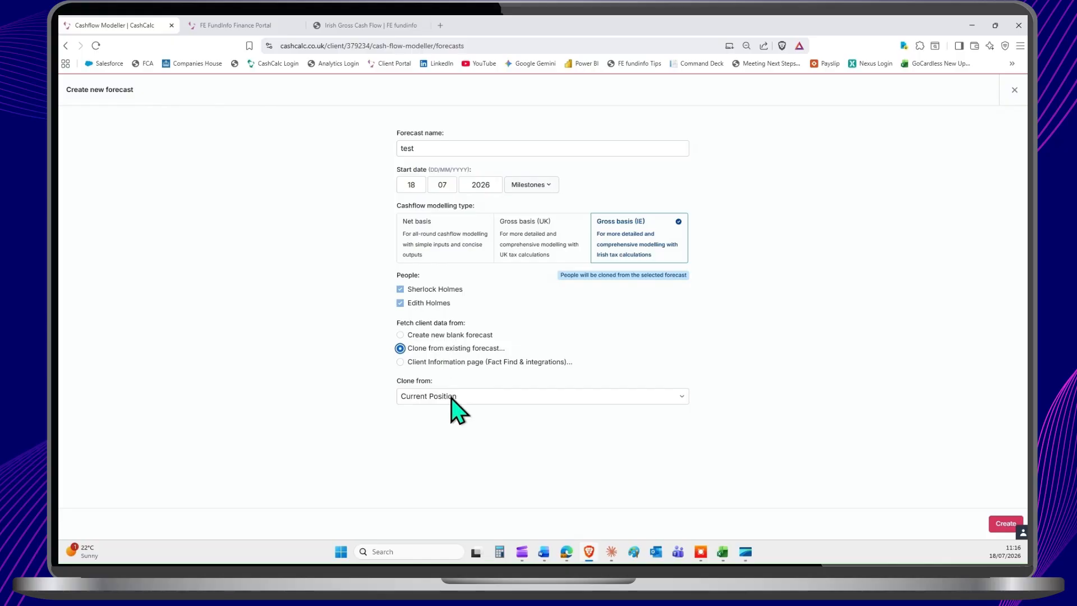
left_click(399, 362)
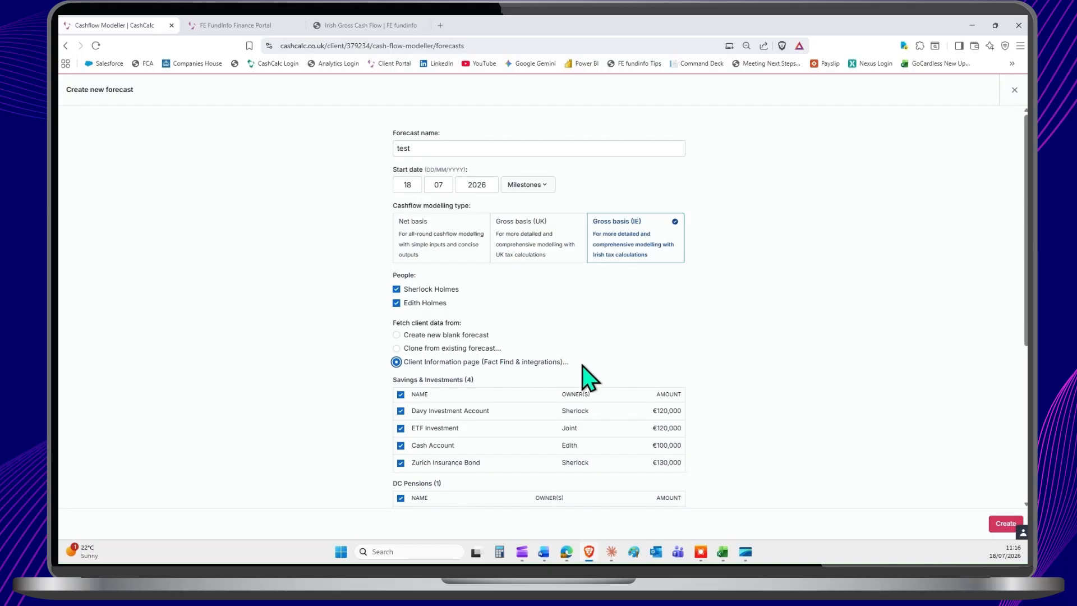
scroll(503, 312, "down", 2)
scroll(508, 323, "down", 3)
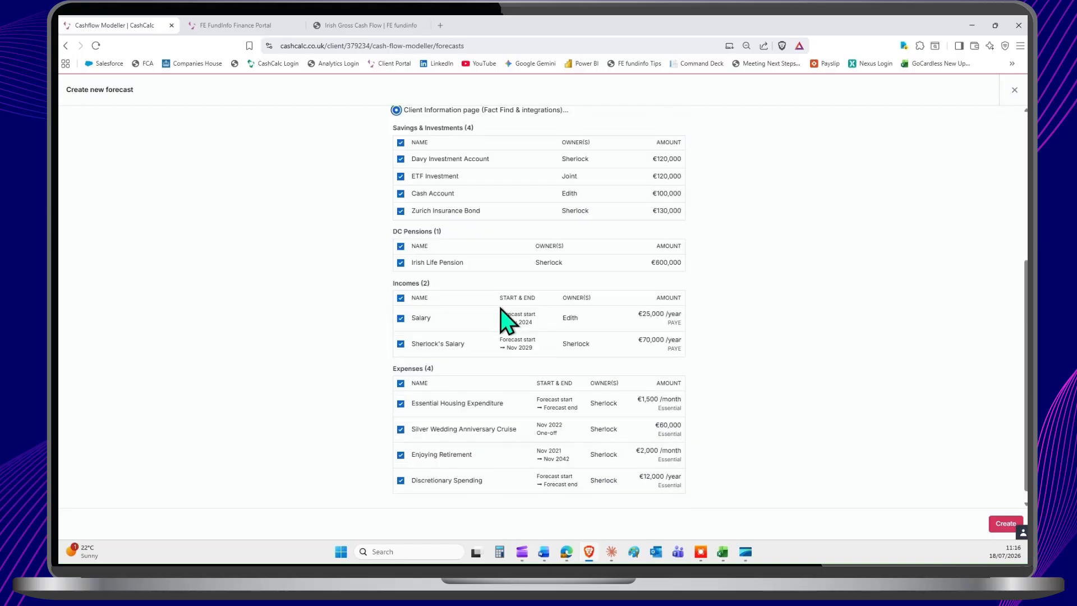
scroll(507, 320, "up", 3)
scroll(500, 308, "up", 1)
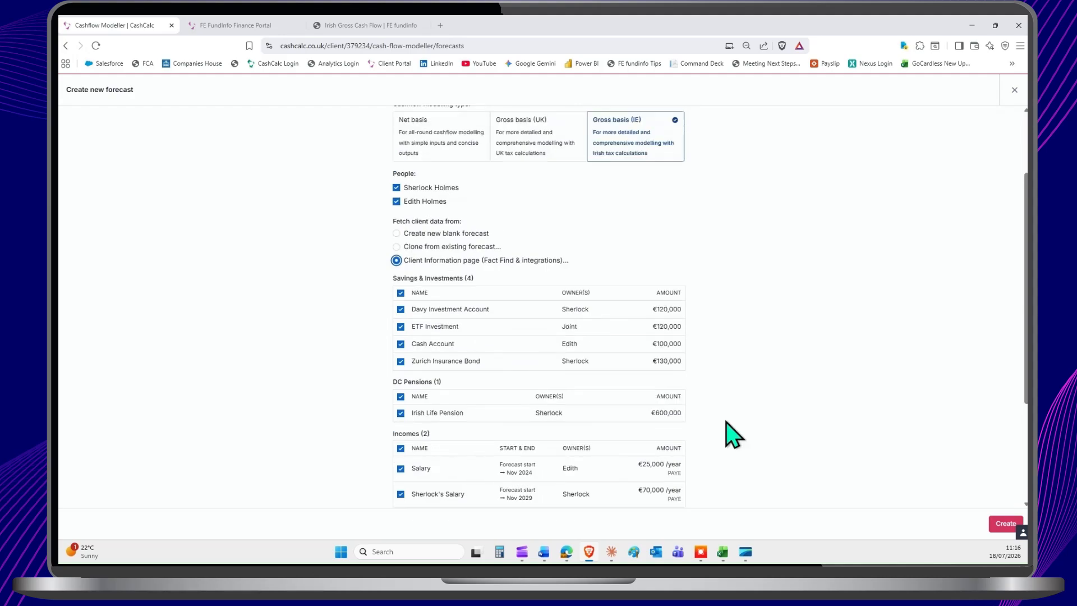
left_click(999, 525)
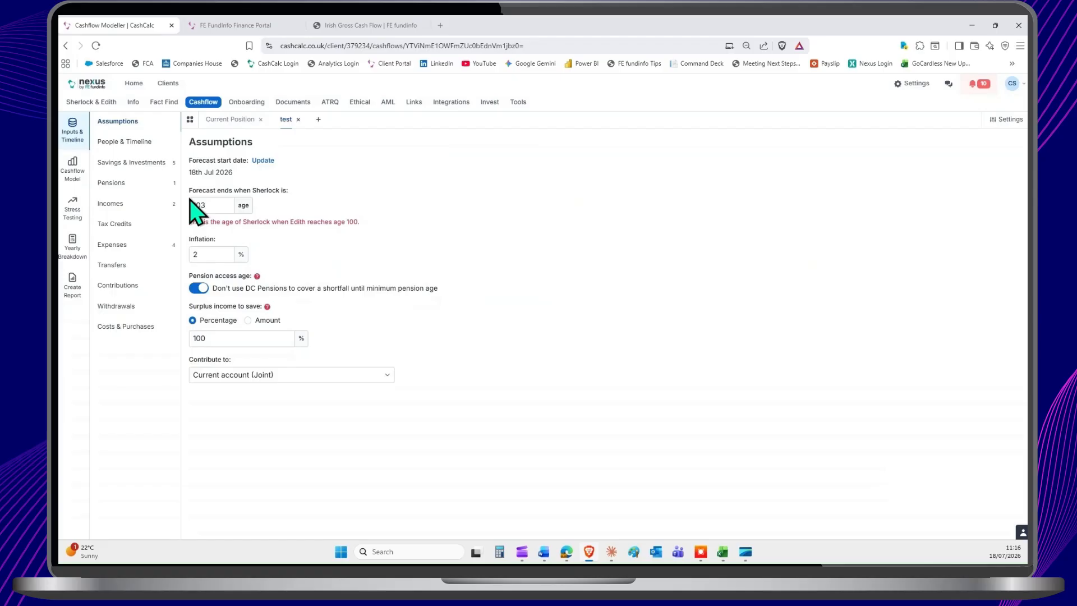
Step: Examine the test forecast's cashflow charts for money in vs. money out, savings over time and taxes
left_click(73, 168)
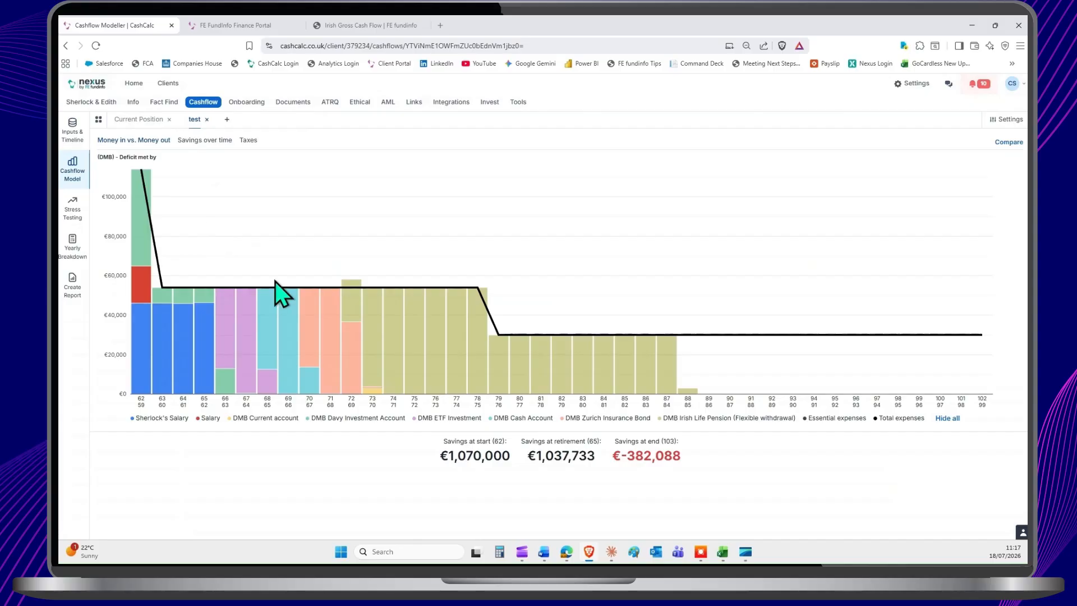
left_click(203, 141)
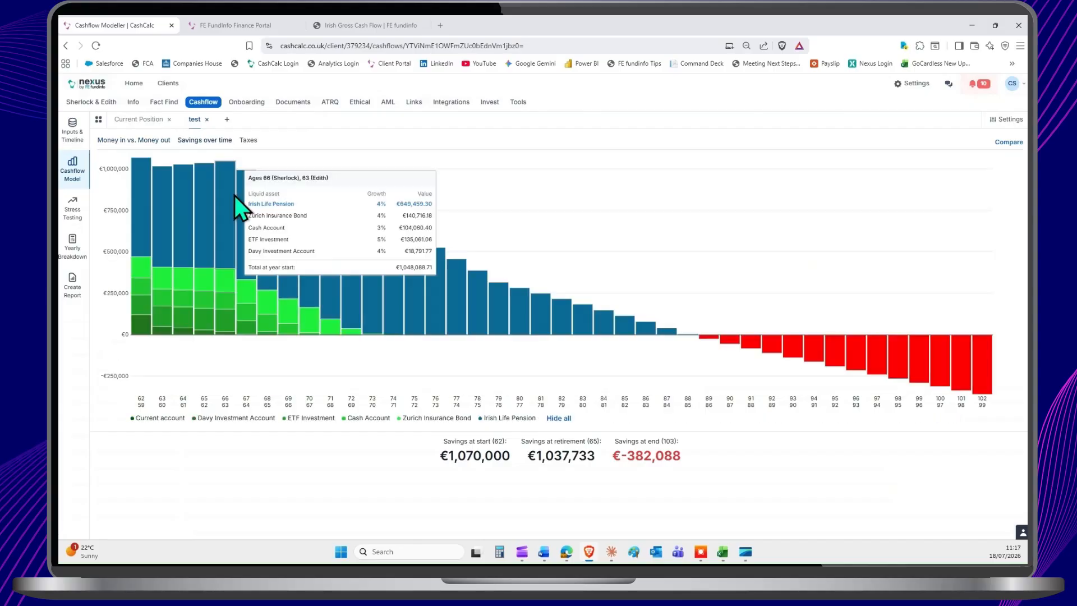
left_click(249, 140)
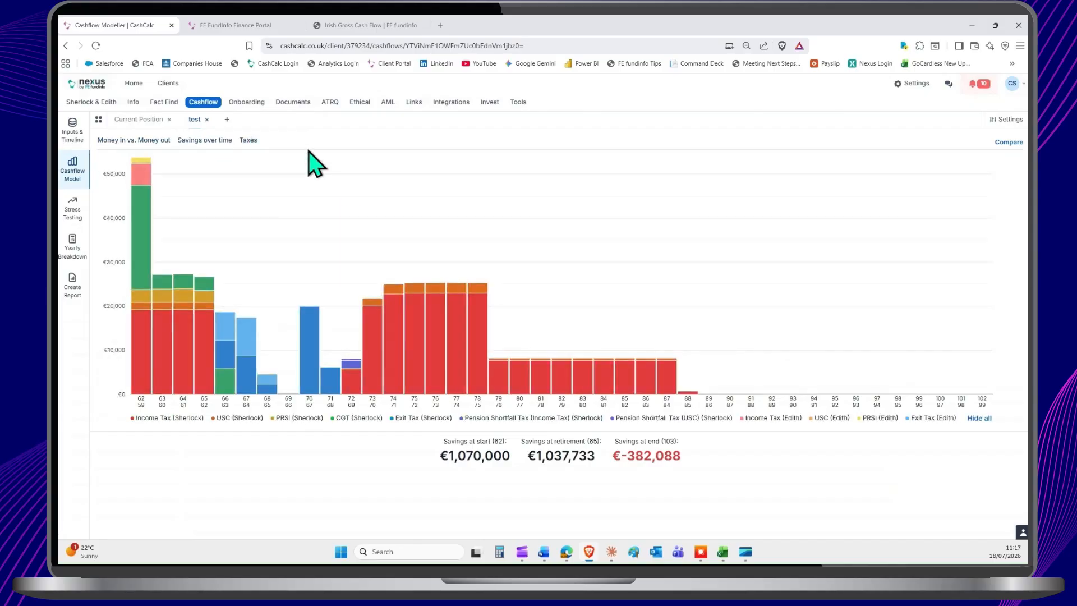
Step: Review the pensions, incomes and expenses carried into the test forecast's inputs
left_click(72, 135)
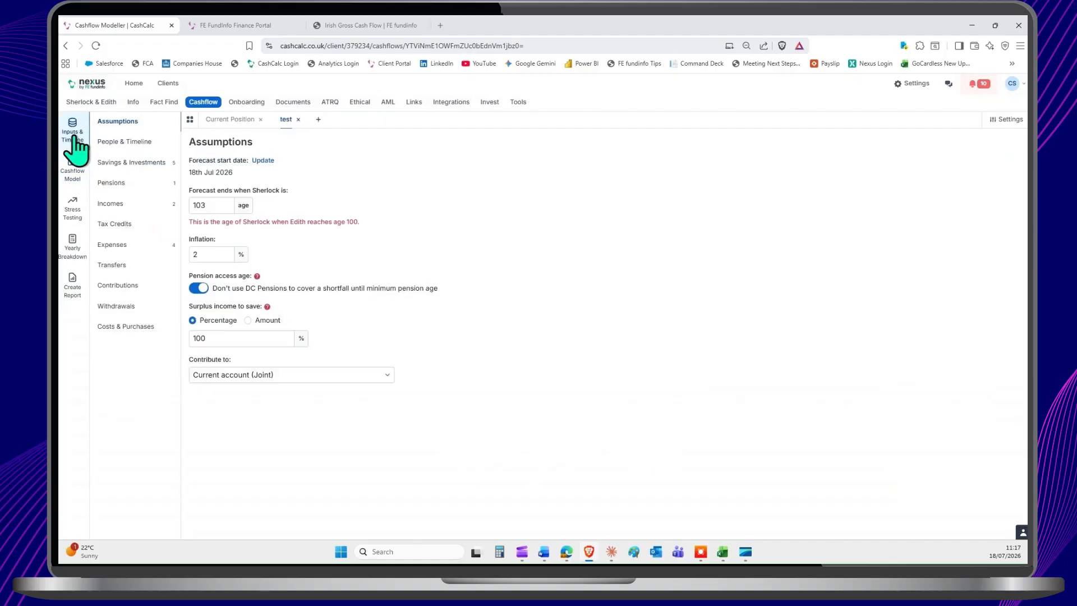
left_click(119, 185)
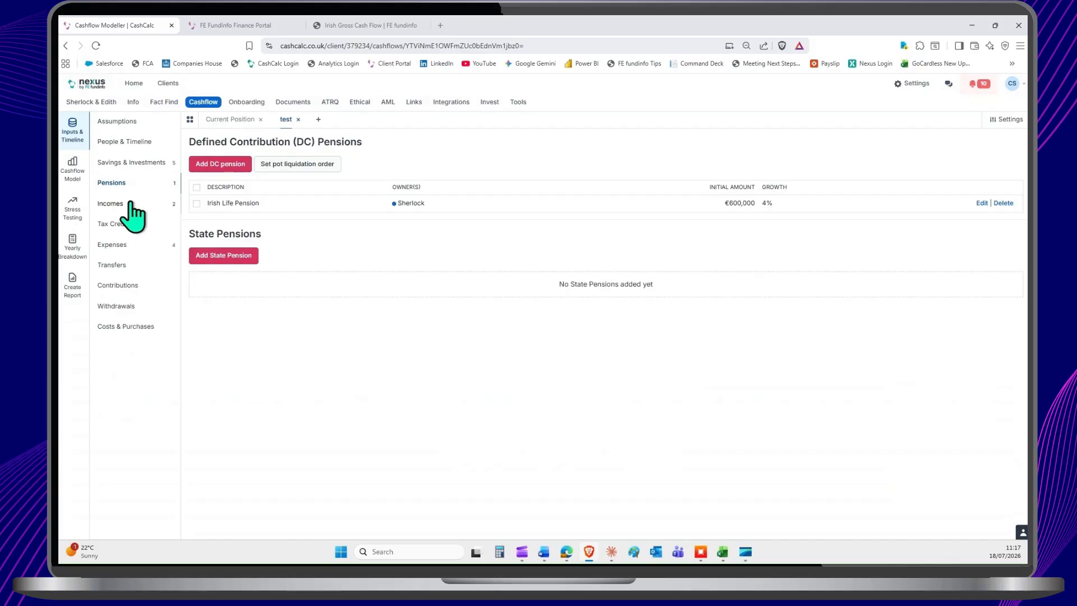
left_click(132, 210)
left_click(133, 247)
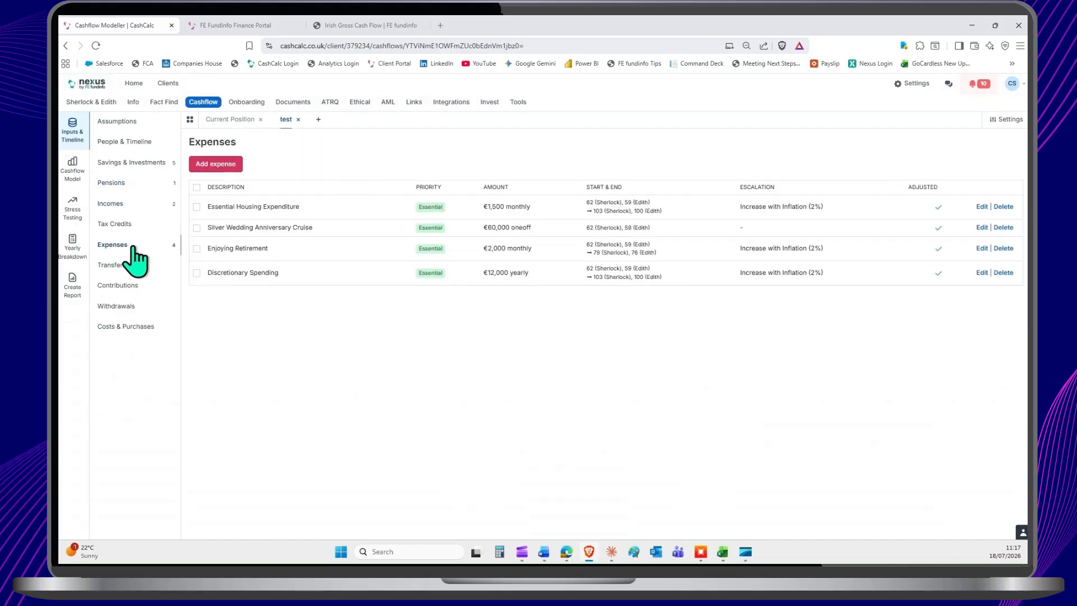
Step: Delete the test forecast permanently instead of archiving it
left_click(298, 119)
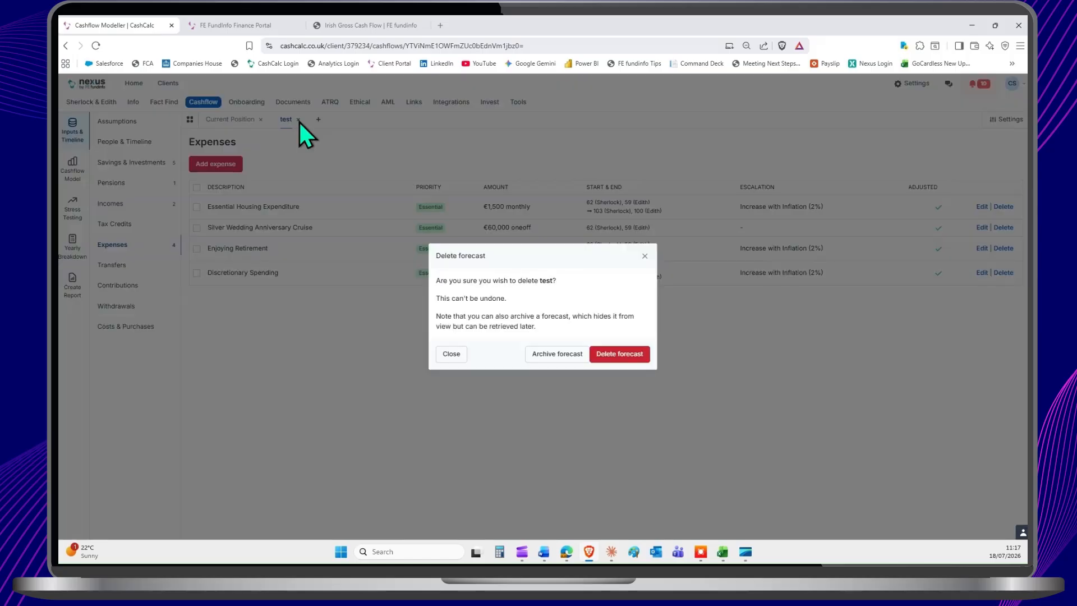
left_click(604, 355)
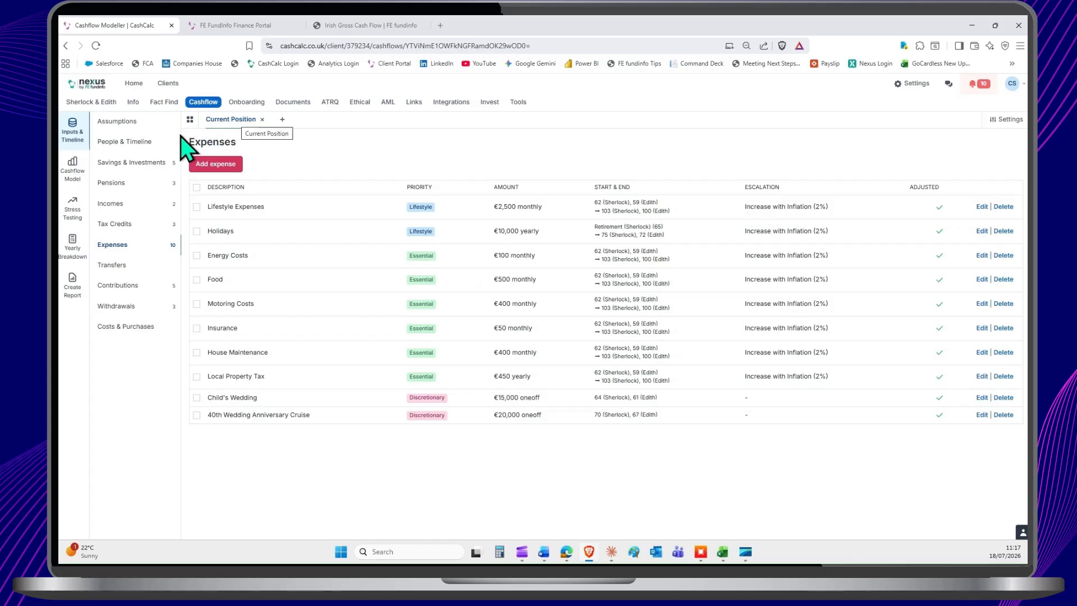
Step: Review the Current Position forecast's assumptions, including the accounts that surplus income can be contributed to
left_click(116, 121)
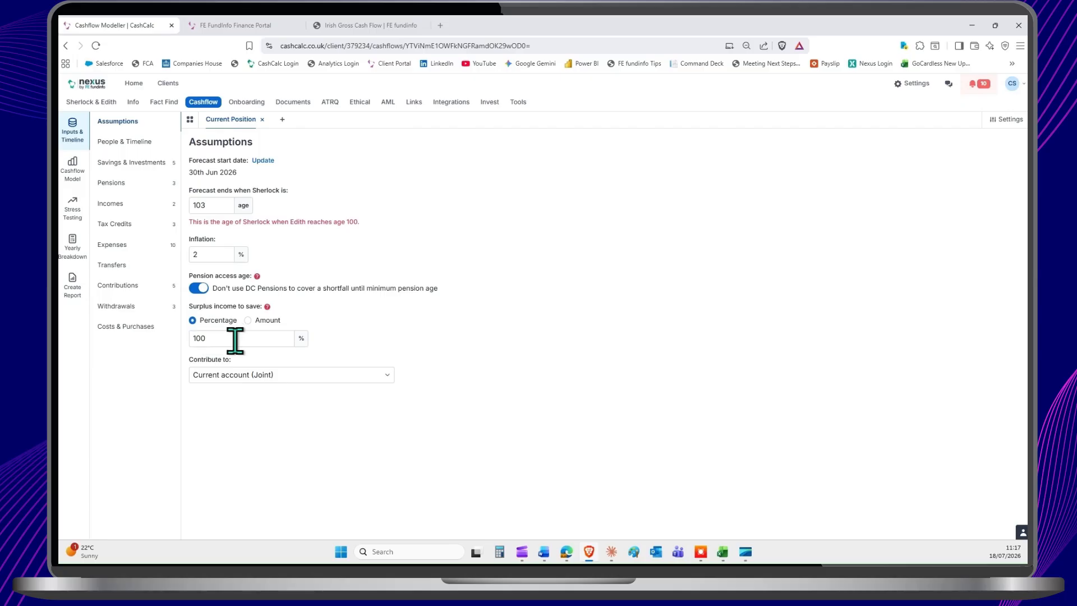
left_click(218, 374)
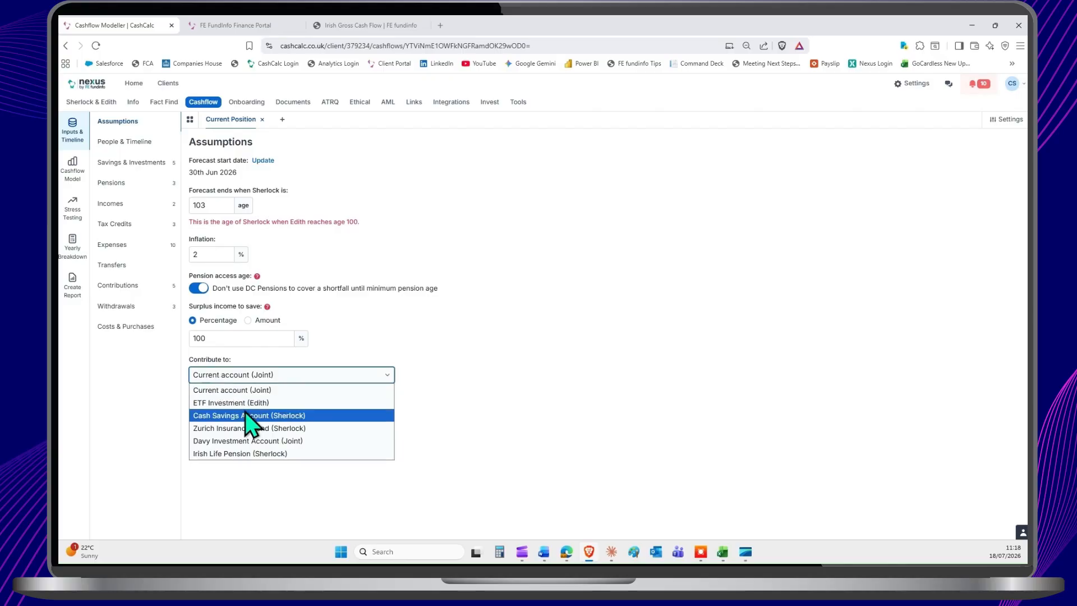
left_click(352, 324)
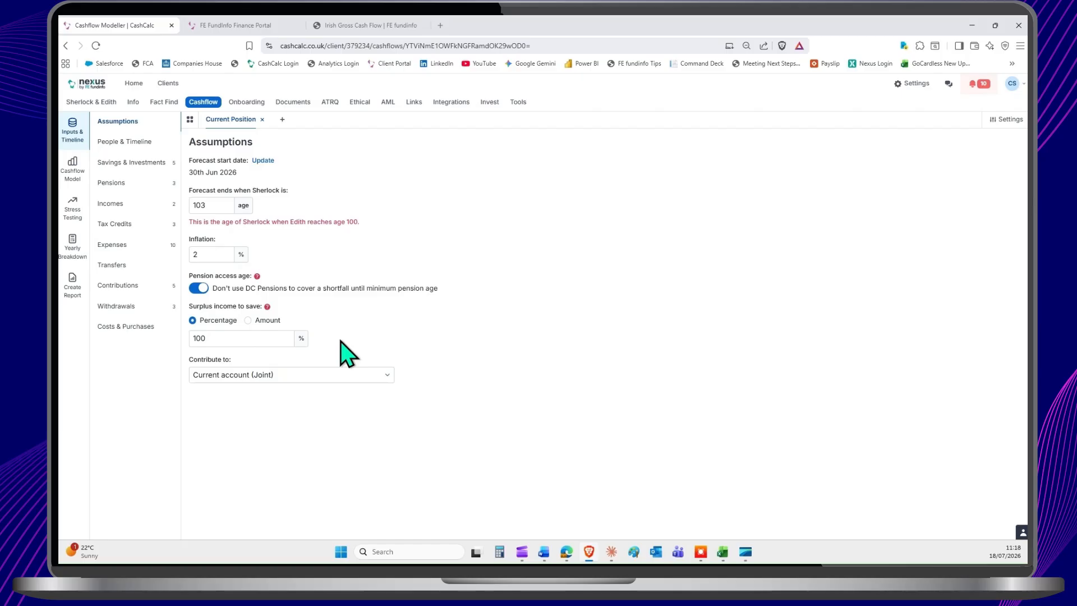
Step: Examine the Current Position forecast's money in vs. money out and savings over time charts, checking the early years up to age 65
left_click(73, 170)
left_click(190, 140)
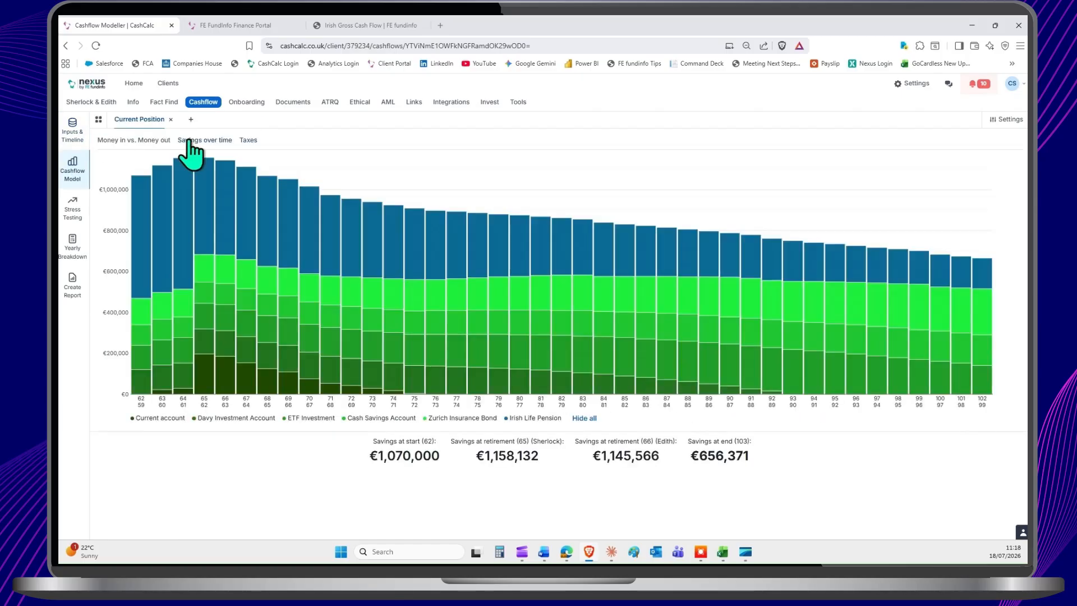
left_click(153, 140)
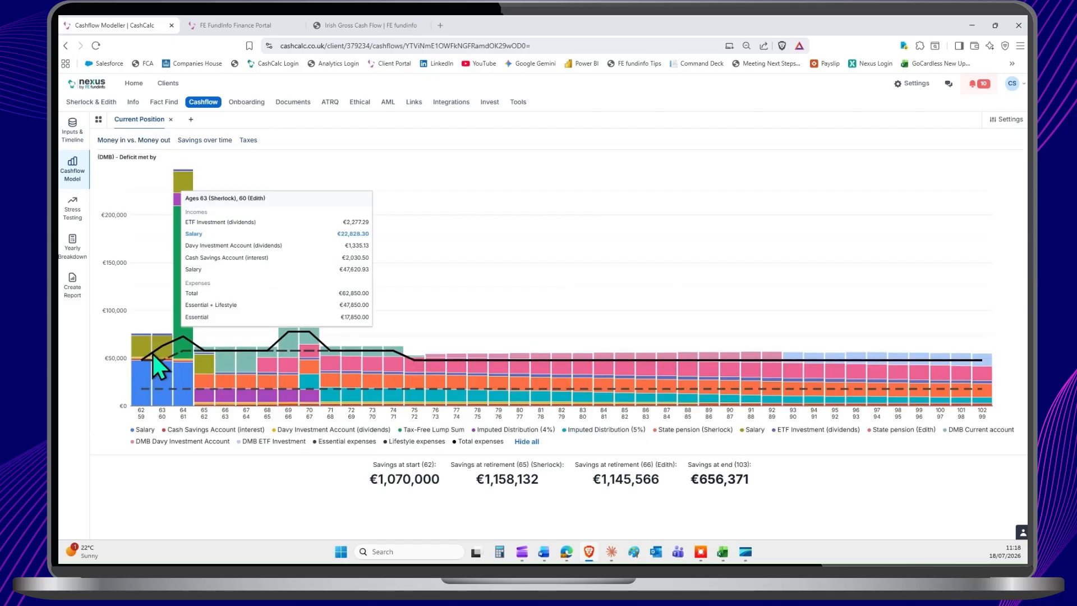
mouse_move(143, 357)
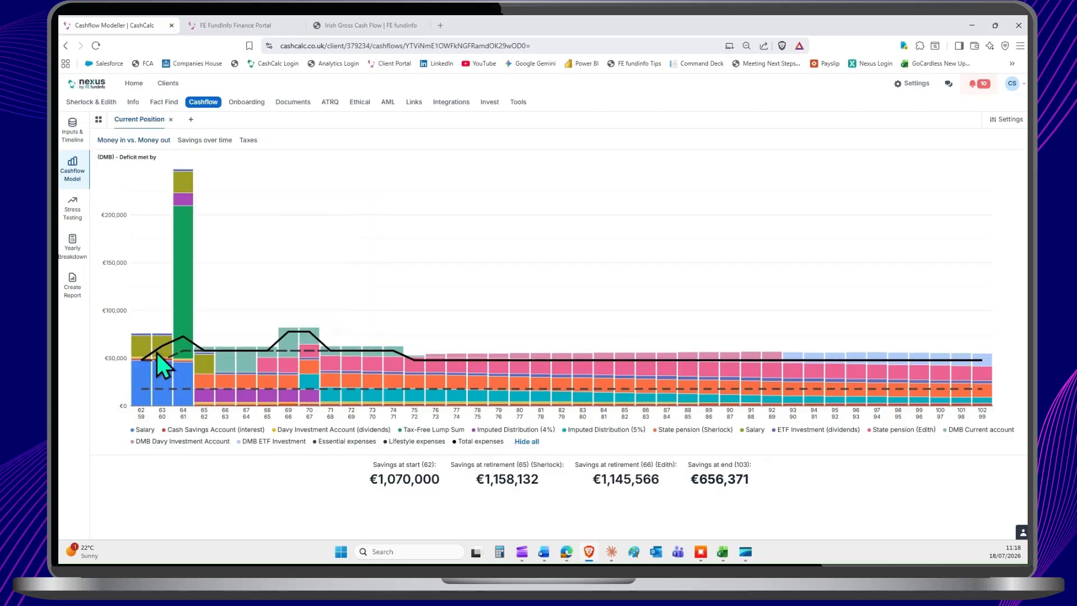
mouse_move(166, 345)
left_click(208, 141)
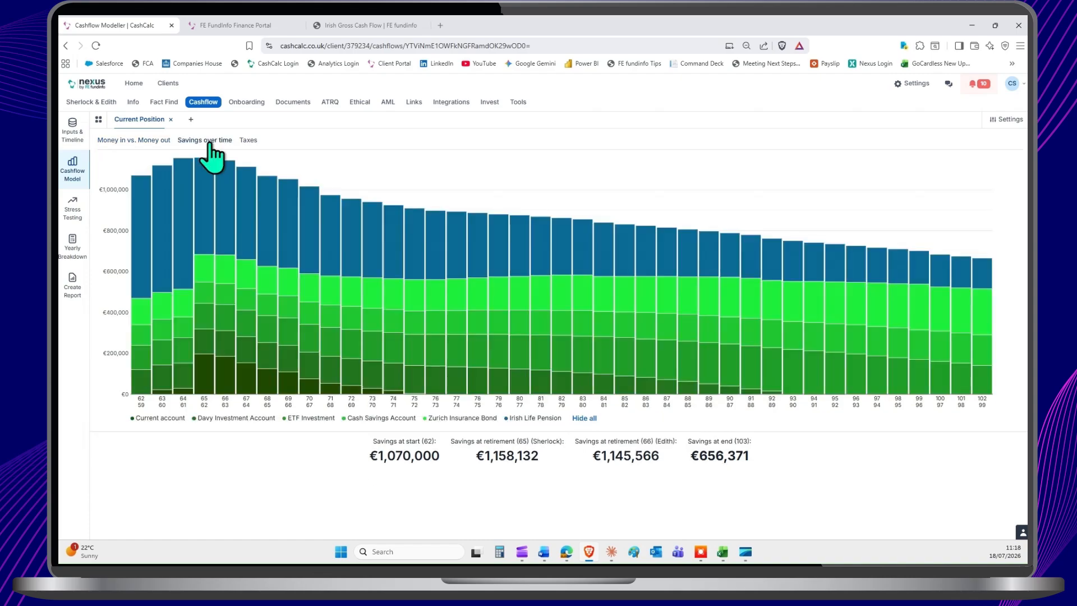
mouse_move(178, 388)
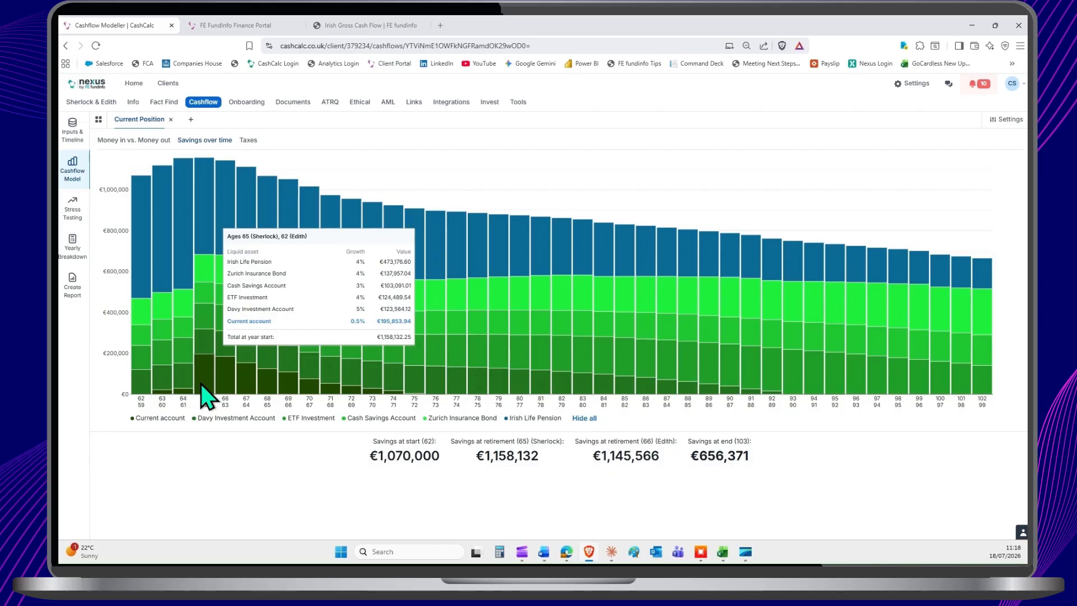
Step: Set the surplus income to save to 0% and check the effect on the savings over time chart
left_click(79, 136)
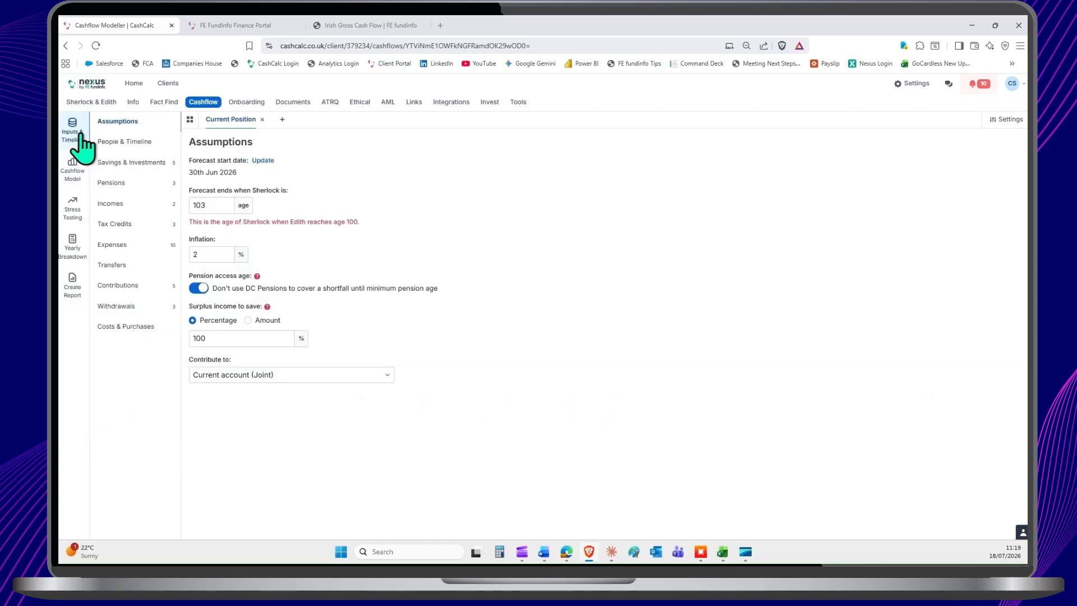
double_click(212, 339)
type("0")
left_click(349, 338)
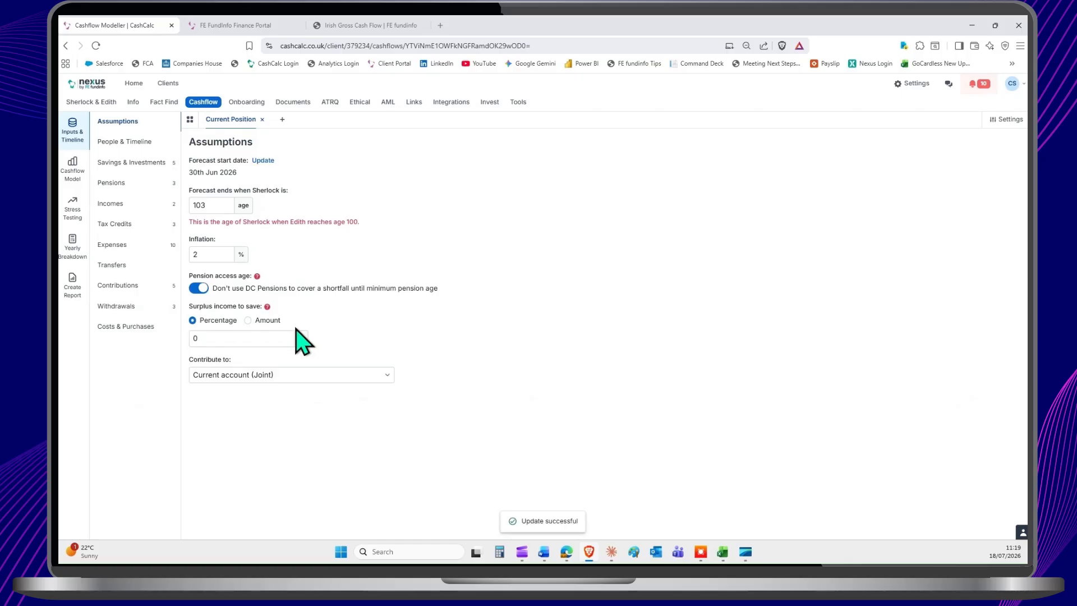
left_click(73, 168)
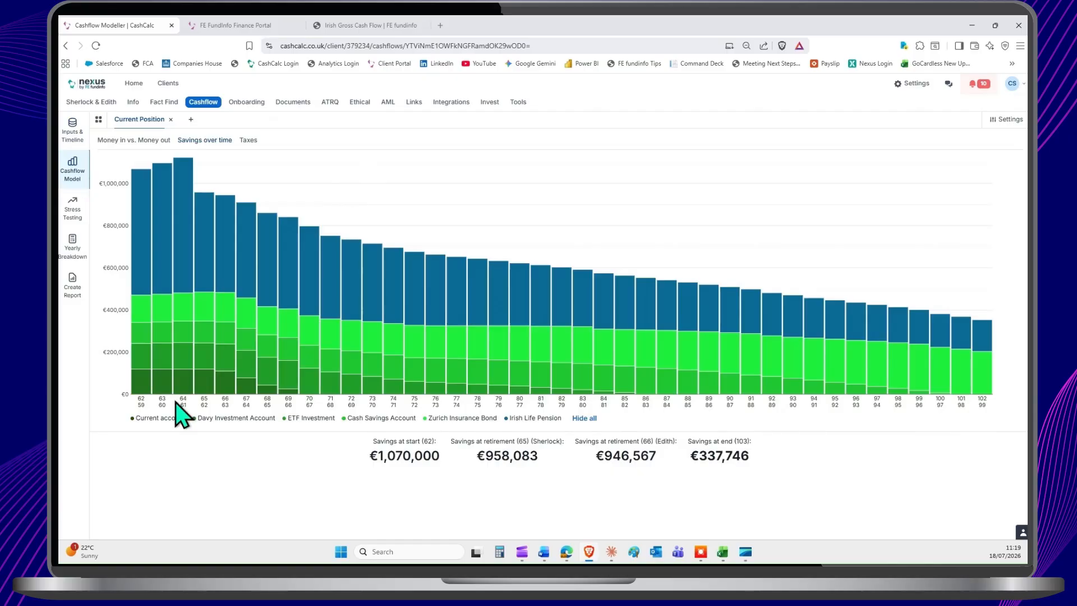
mouse_move(219, 395)
Step: Set the surplus income to save to 10% and direct the contribution to the Irish Life Pension
left_click(74, 135)
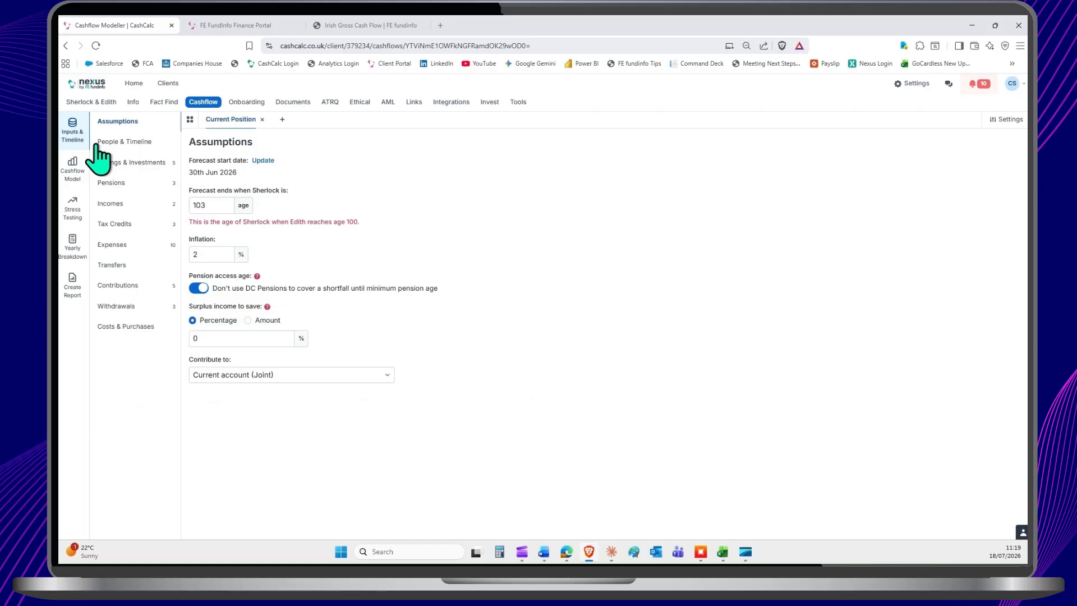
left_click(230, 338)
type("10")
left_click(258, 375)
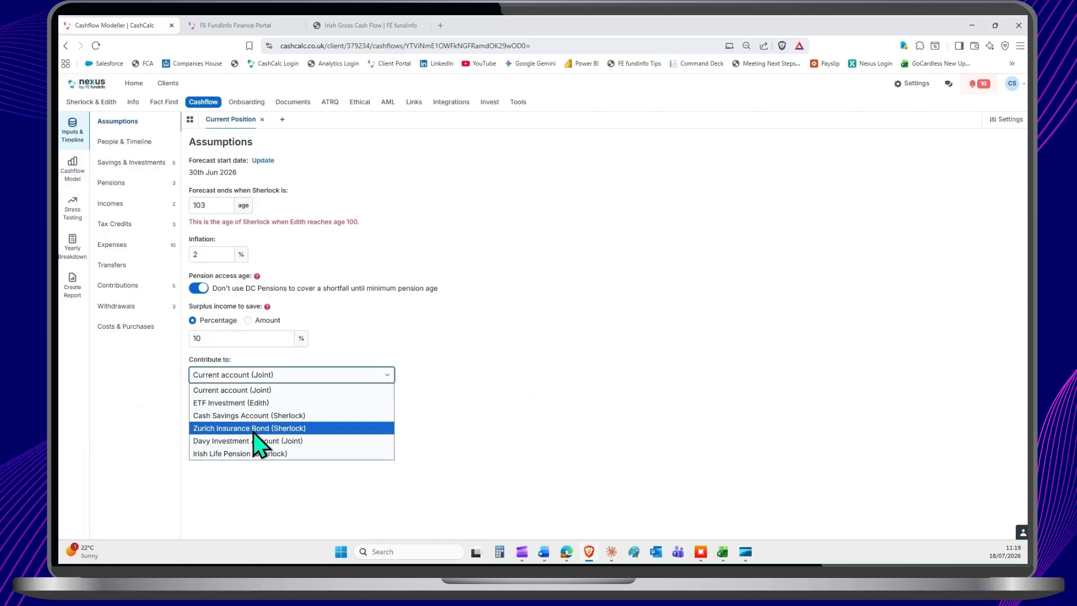
left_click(253, 453)
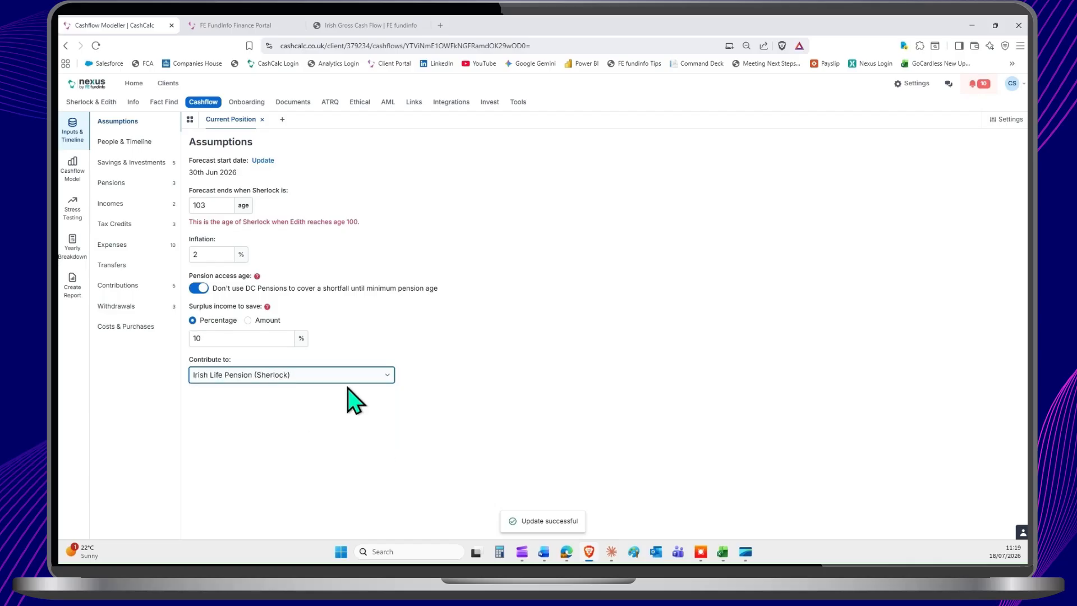
Step: Inspect the Irish Life Pension's values at ages 62 and 64 in the savings over time chart
left_click(74, 180)
mouse_move(141, 252)
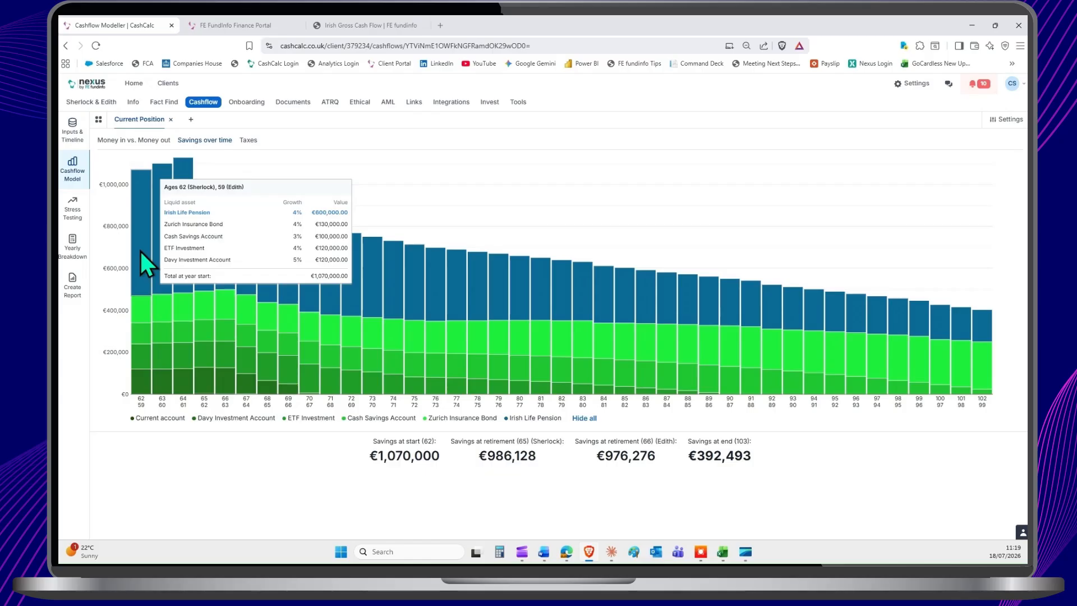
mouse_move(183, 230)
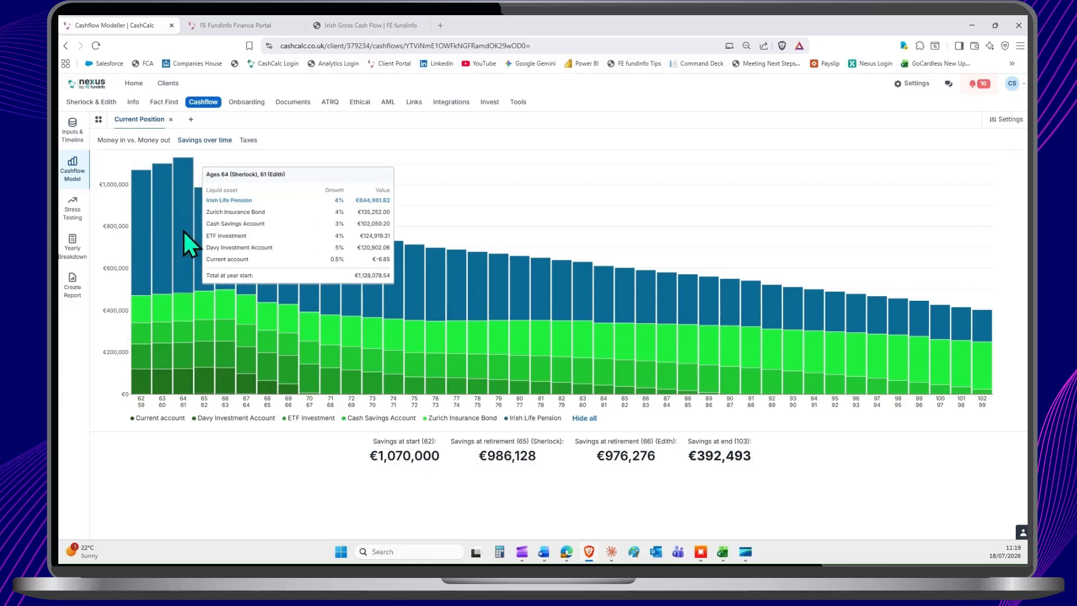
Step: Examine the liquid assets in the 2026 yearly breakdown for the surplus income saved into the Irish Life Pension
left_click(70, 250)
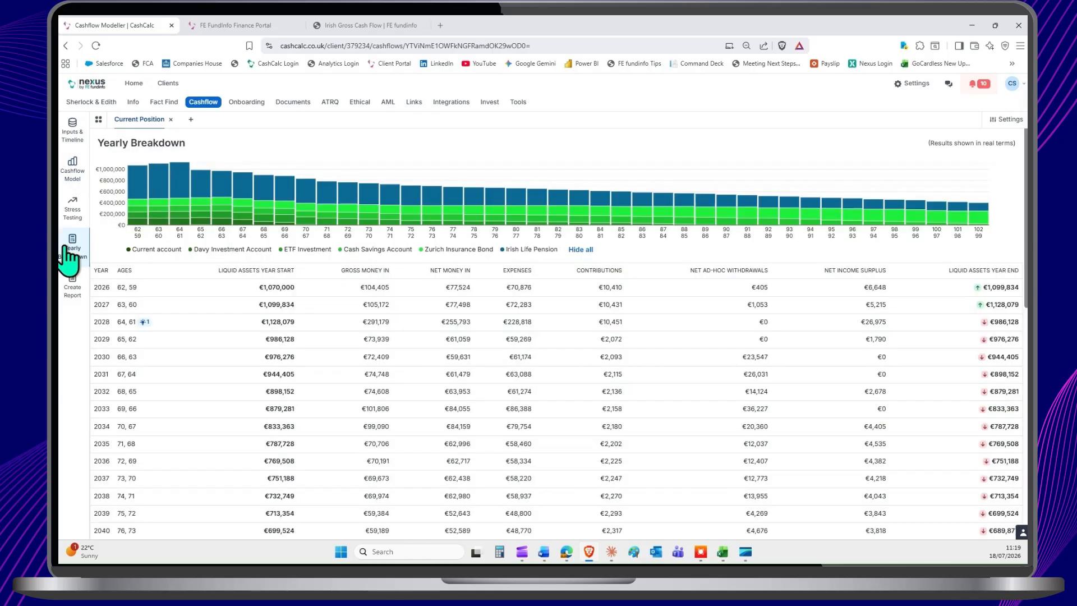
left_click(176, 289)
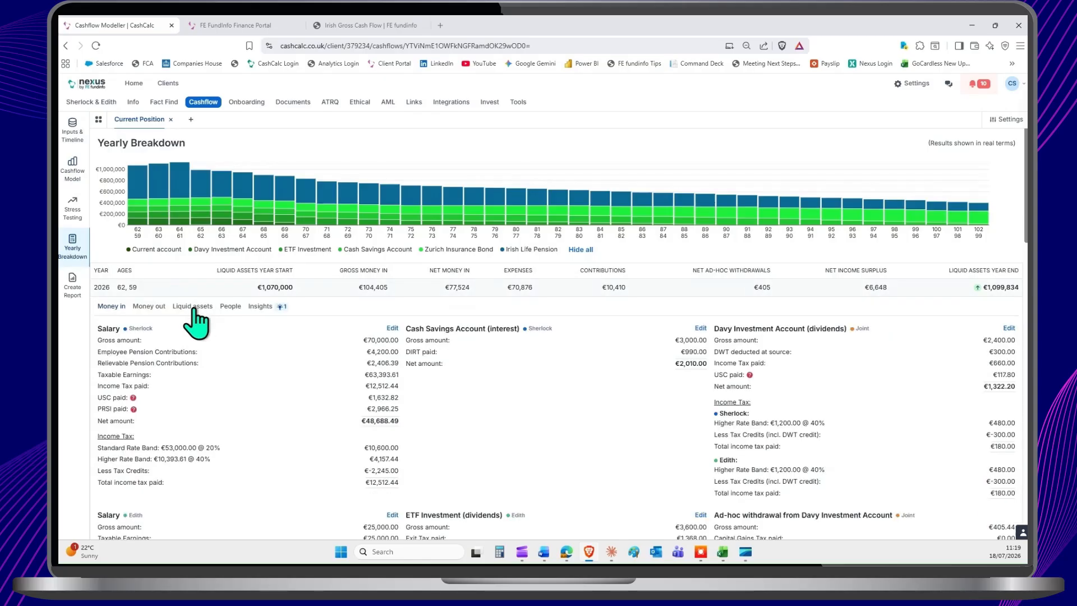
left_click(196, 307)
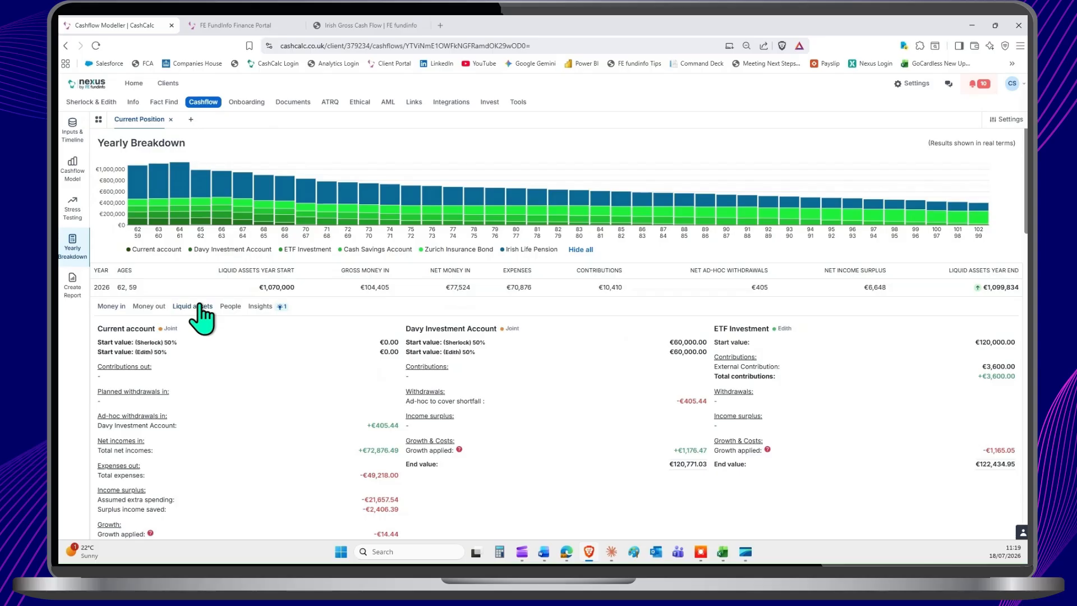
scroll(547, 382, "down", 4)
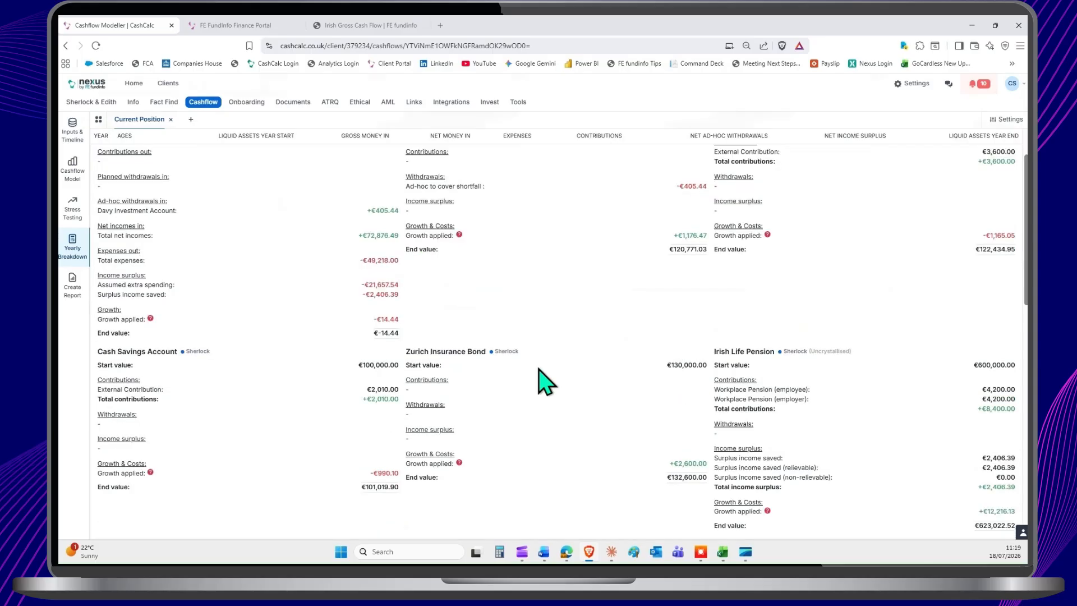
scroll(595, 382, "down", 1)
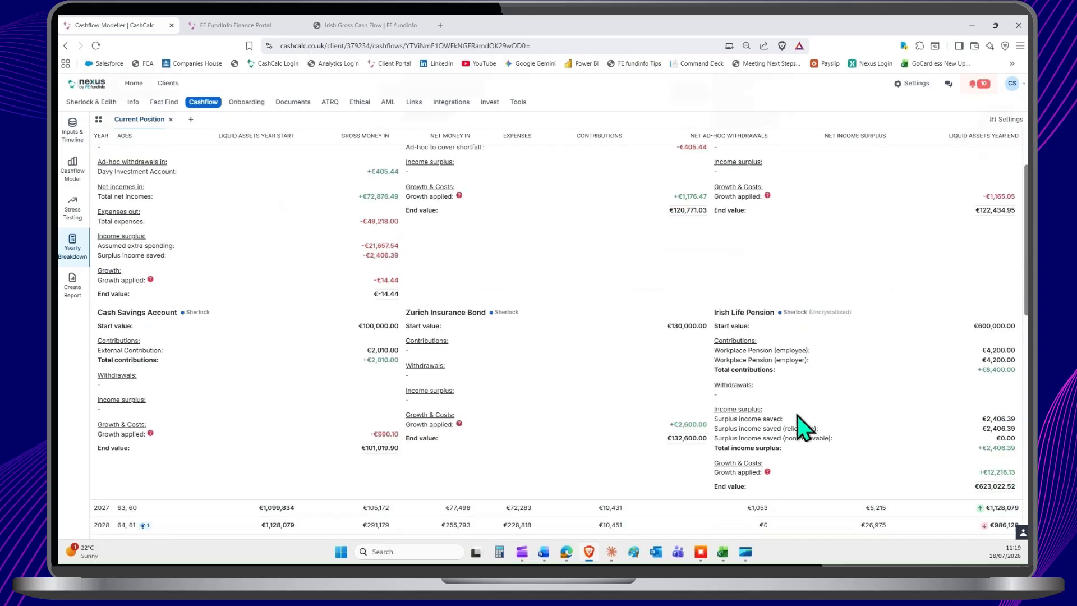
double_click(747, 410)
double_click(765, 419)
triple_click(765, 419)
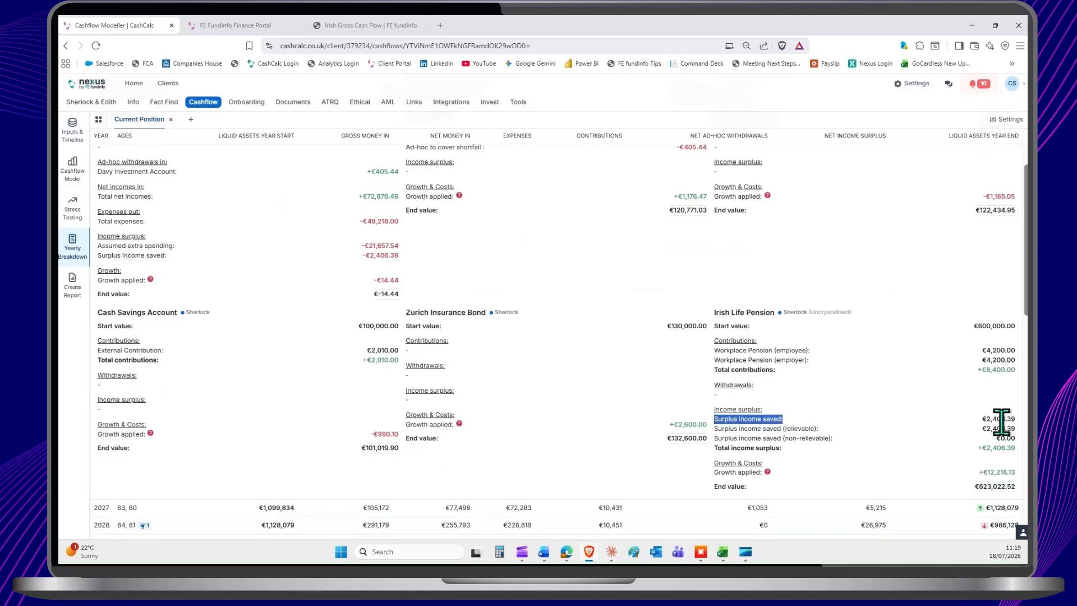
Step: Set the surplus income to save to 0% in the assumptions, leaving the contribution account on the Irish Life Pension
left_click(72, 135)
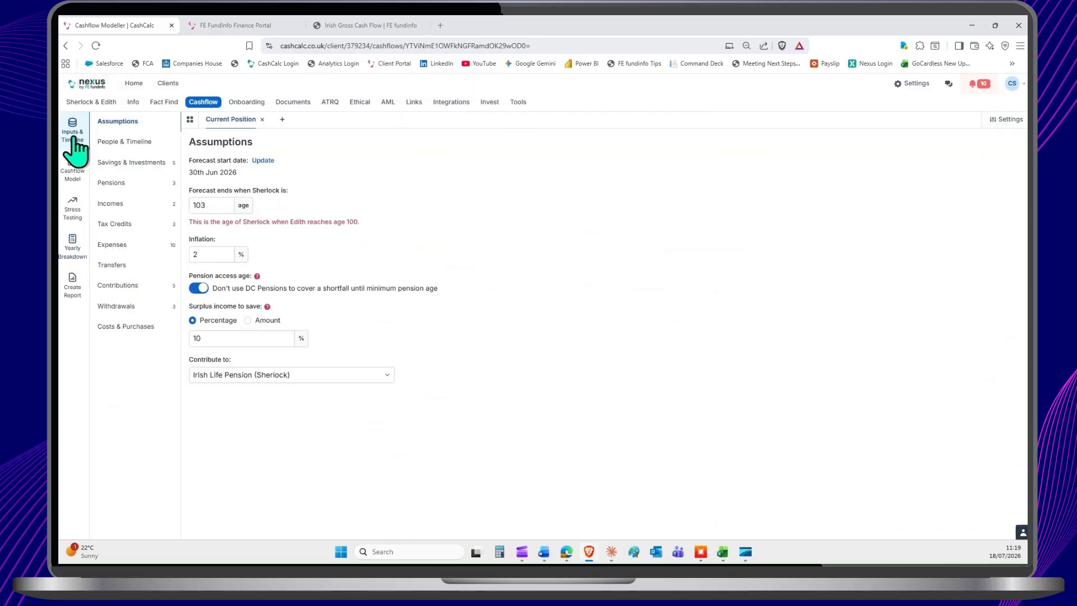
left_click(235, 338)
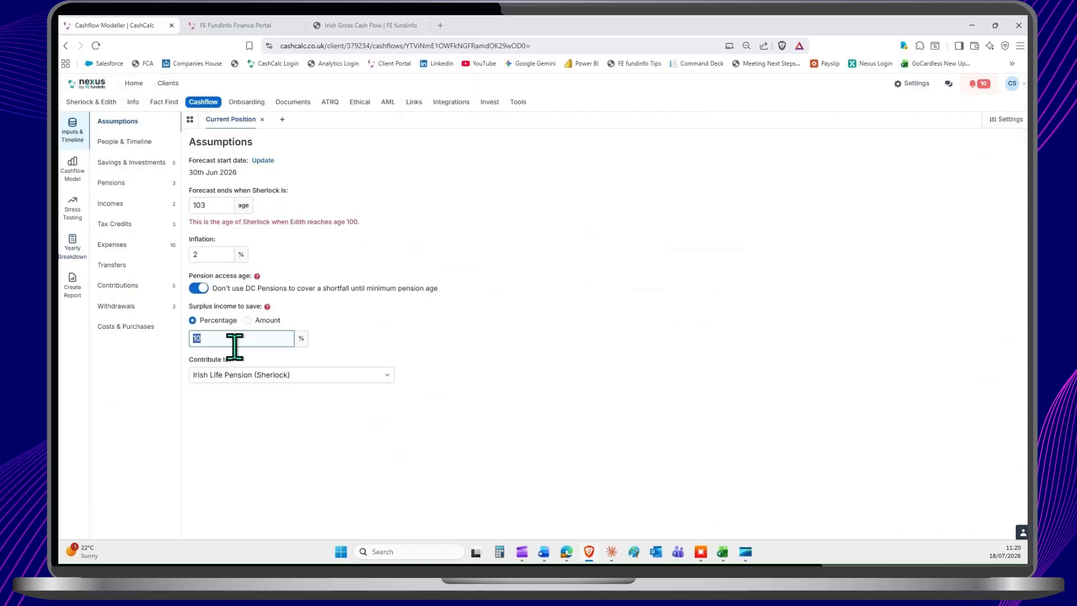
type("0")
left_click(384, 353)
left_click(271, 375)
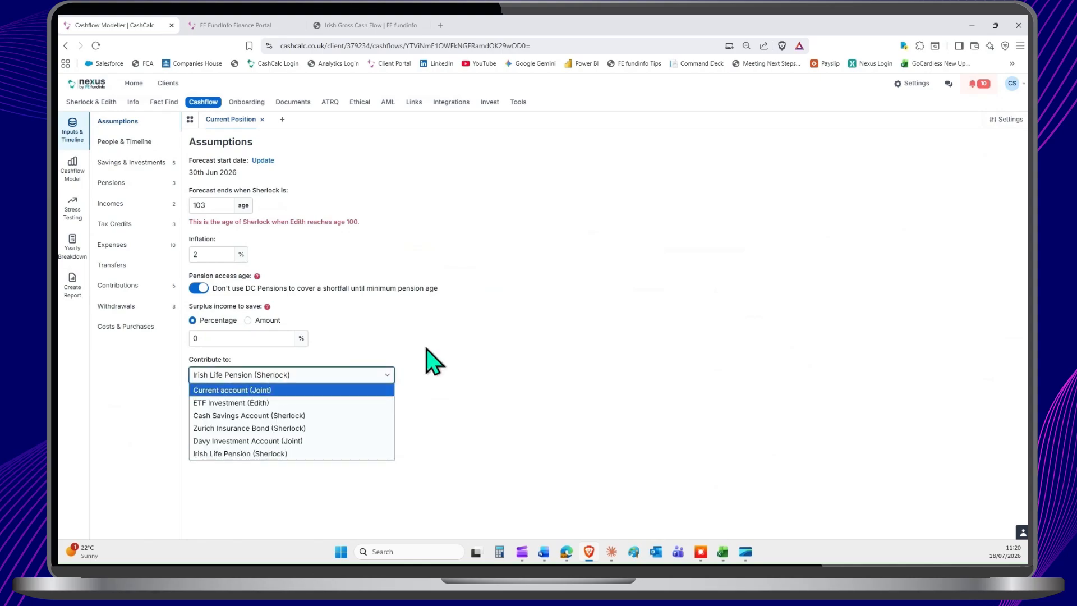
left_click(452, 330)
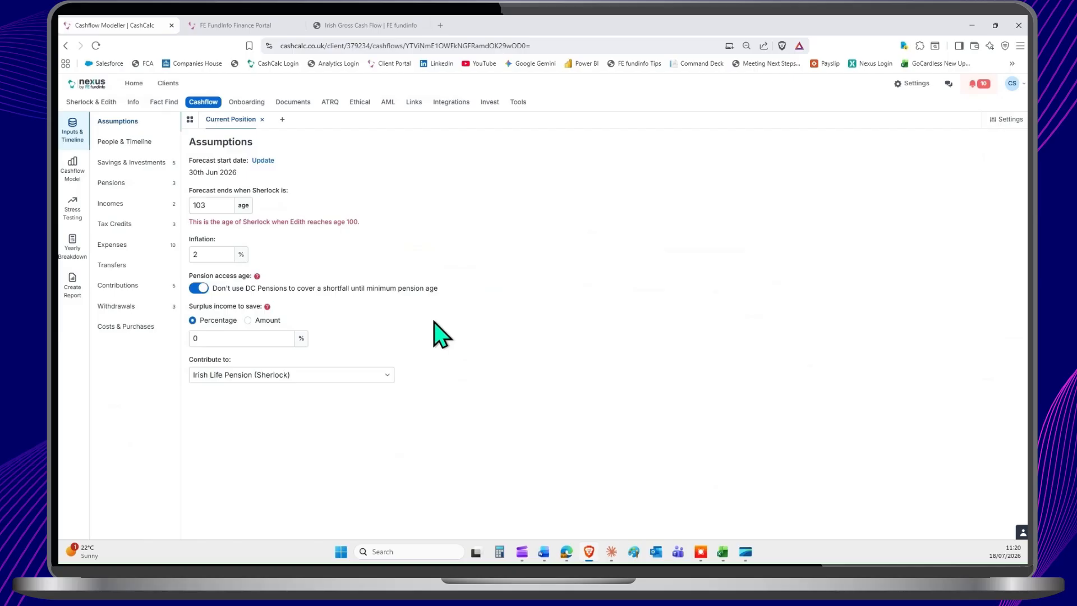
Step: Review the forecast's people settings, including the first client's prior tax-free lump sum, pension access age and full medical card option
left_click(125, 142)
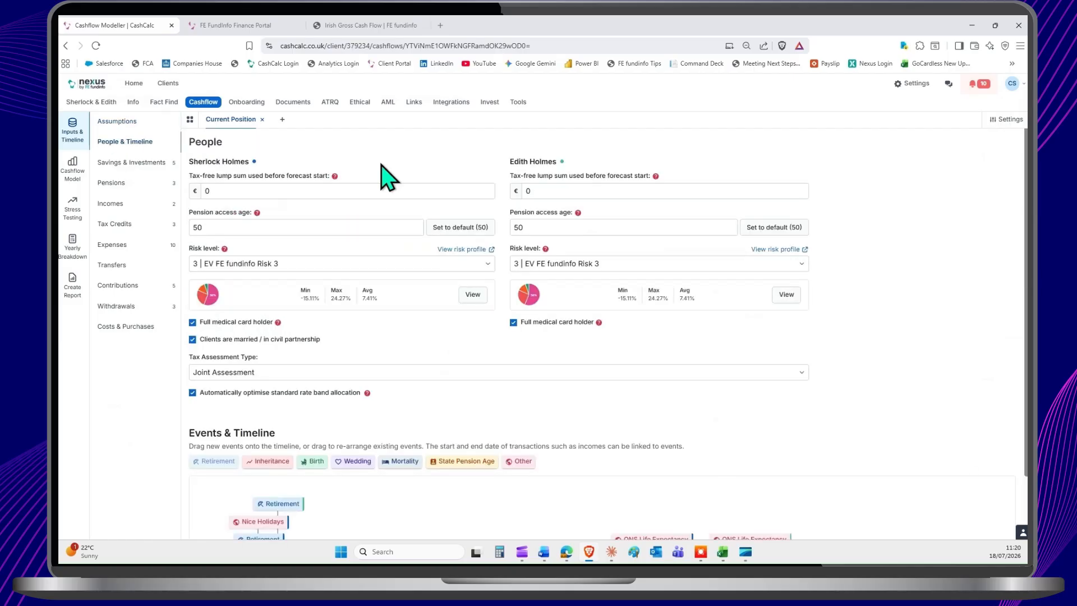
left_click(241, 190)
key("BackSpace")
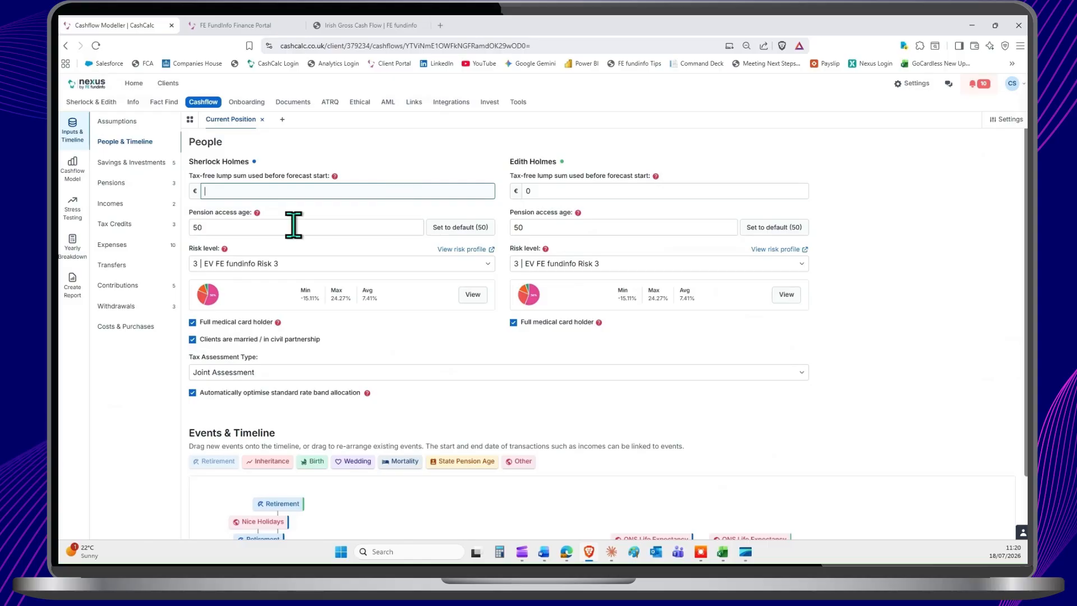
scroll(452, 240, "down", 1)
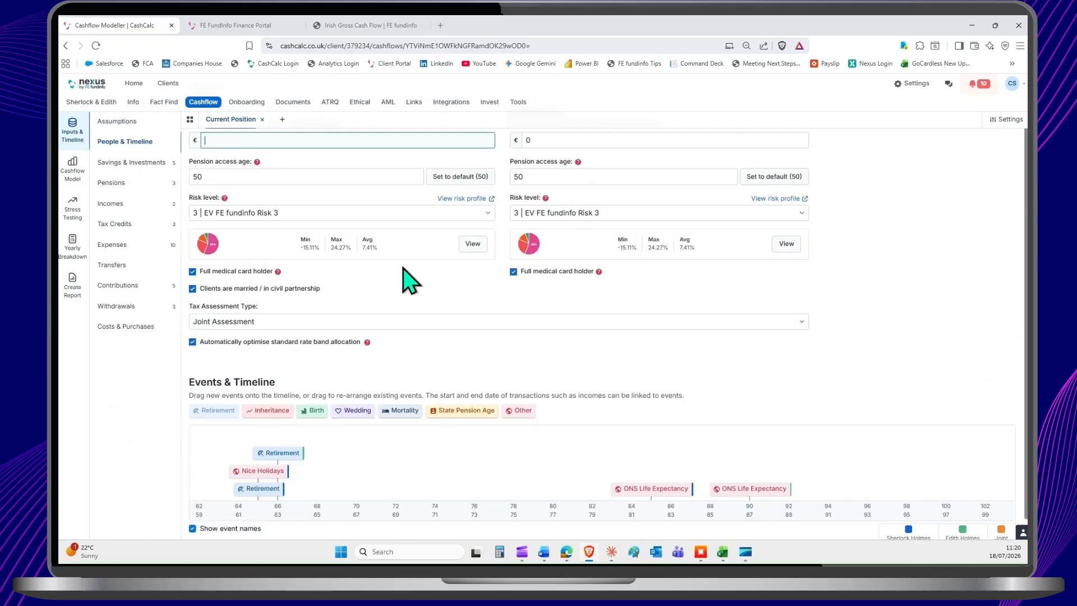
mouse_move(278, 272)
Step: Keep the tax assessment type as Joint Assessment and turn off automatic optimisation of the standard rate band allocation
left_click(260, 324)
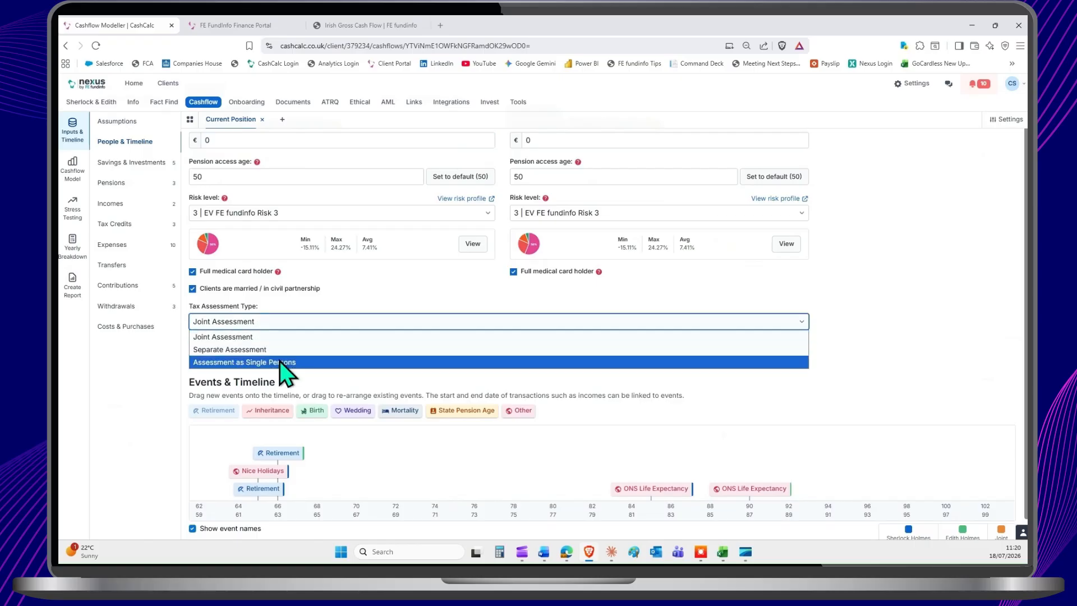
left_click(278, 336)
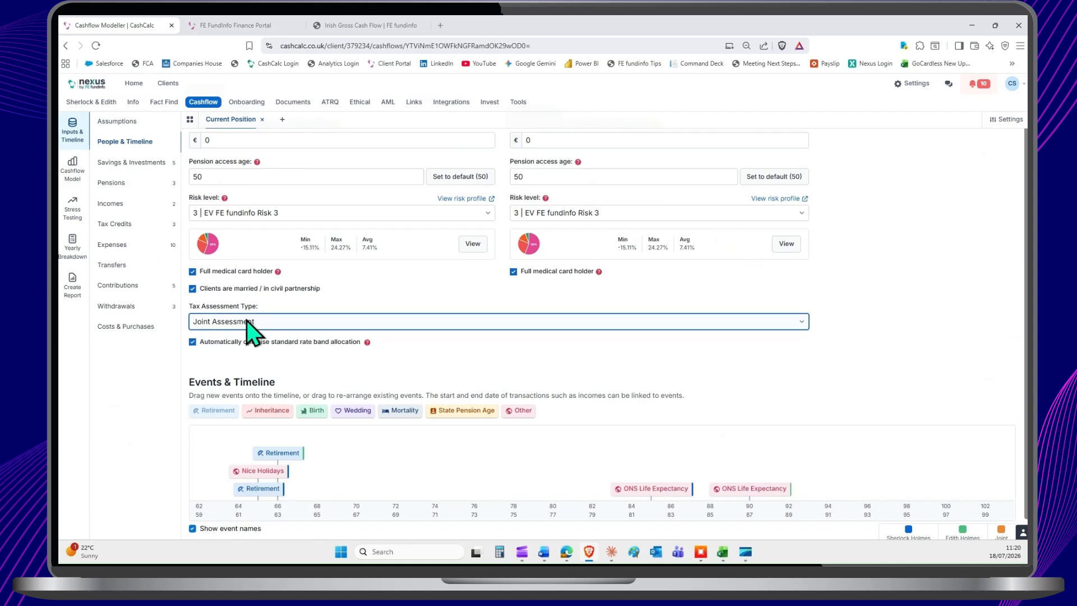
mouse_move(368, 346)
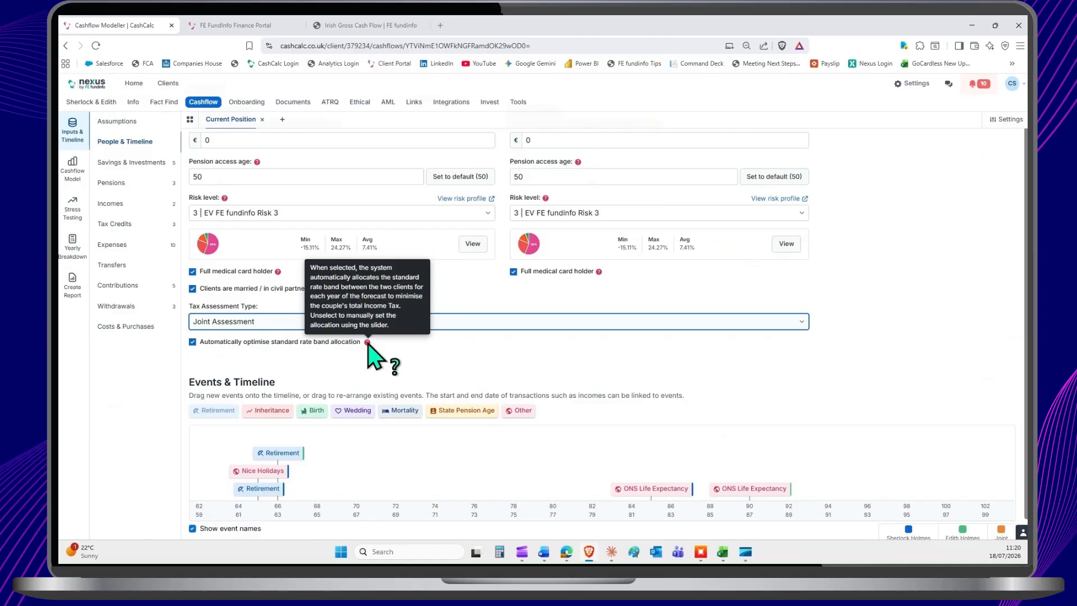
left_click(192, 342)
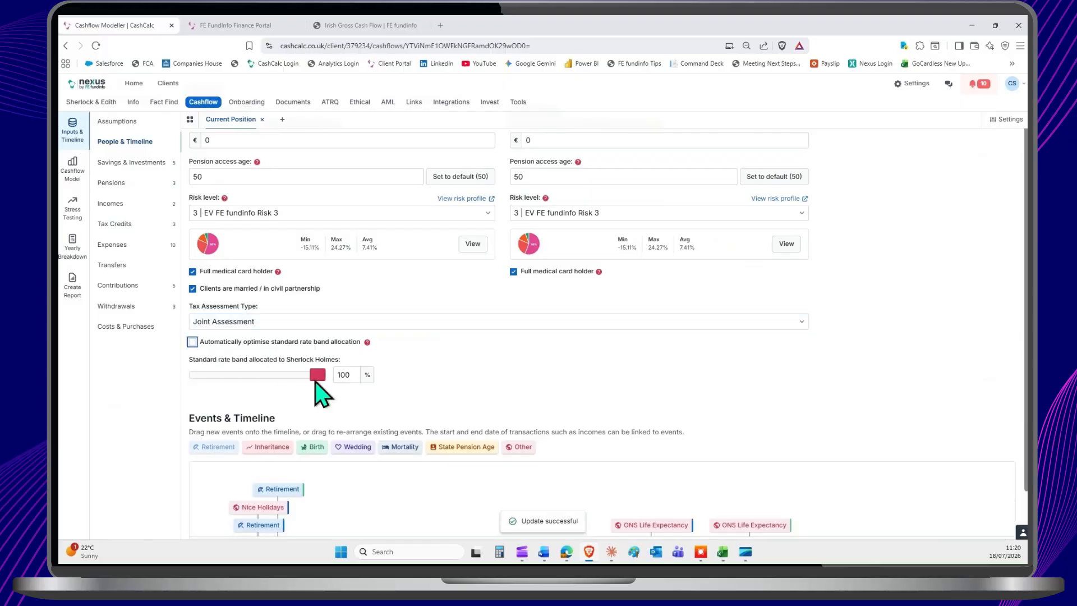
Step: Try a different standard rate band split for the first client, and turn automatic optimisation of the allocation back on
left_click_drag(314, 381, 257, 378)
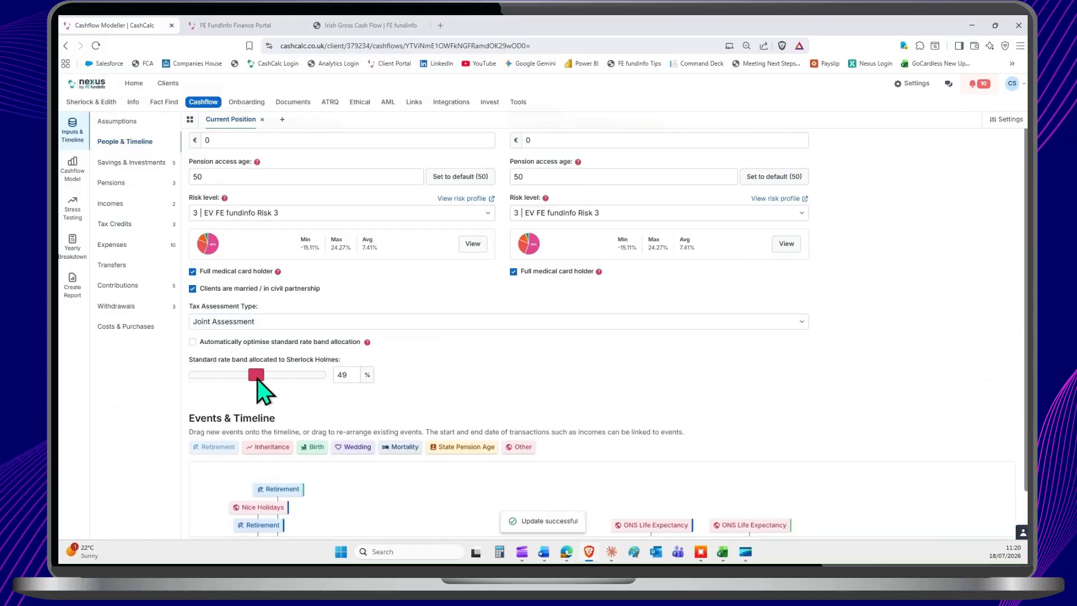
left_click(193, 342)
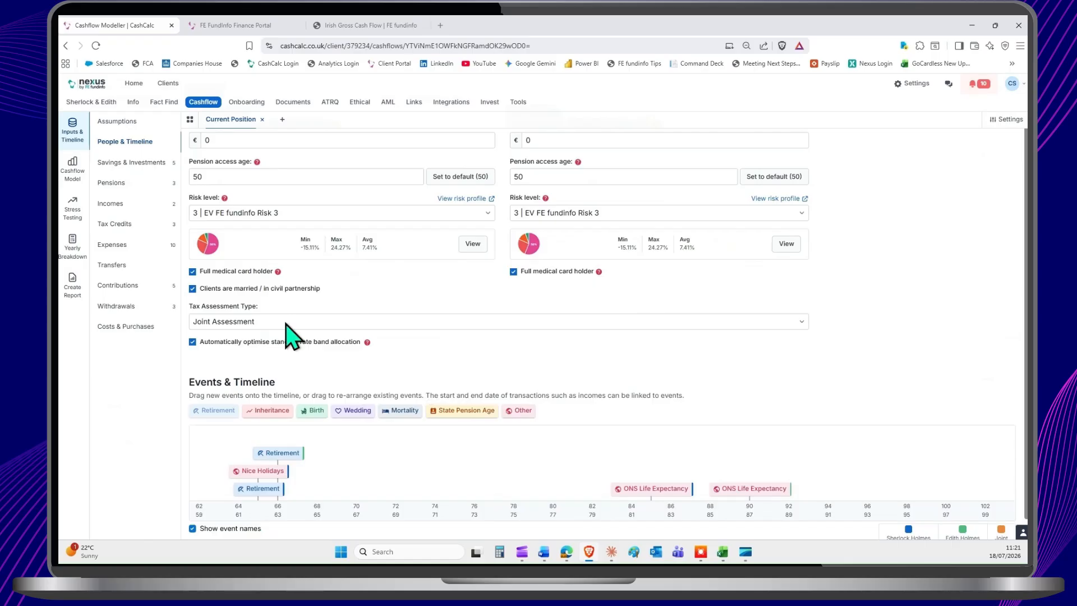
Step: Start a new savings and investment pot with the category Direct Investment Account, leaving the first client as its owner
left_click(134, 175)
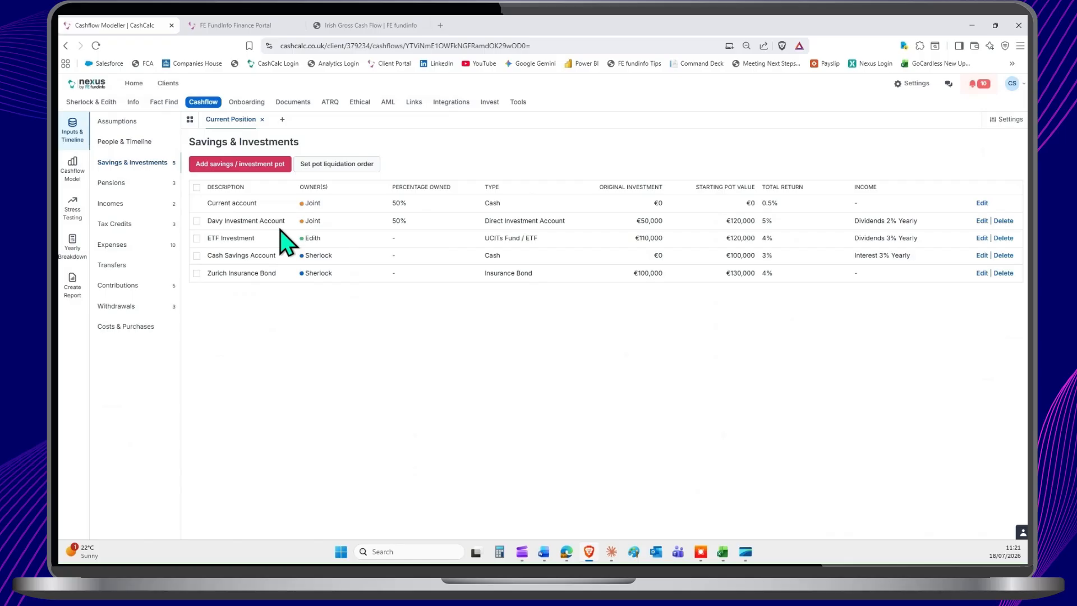
left_click(262, 172)
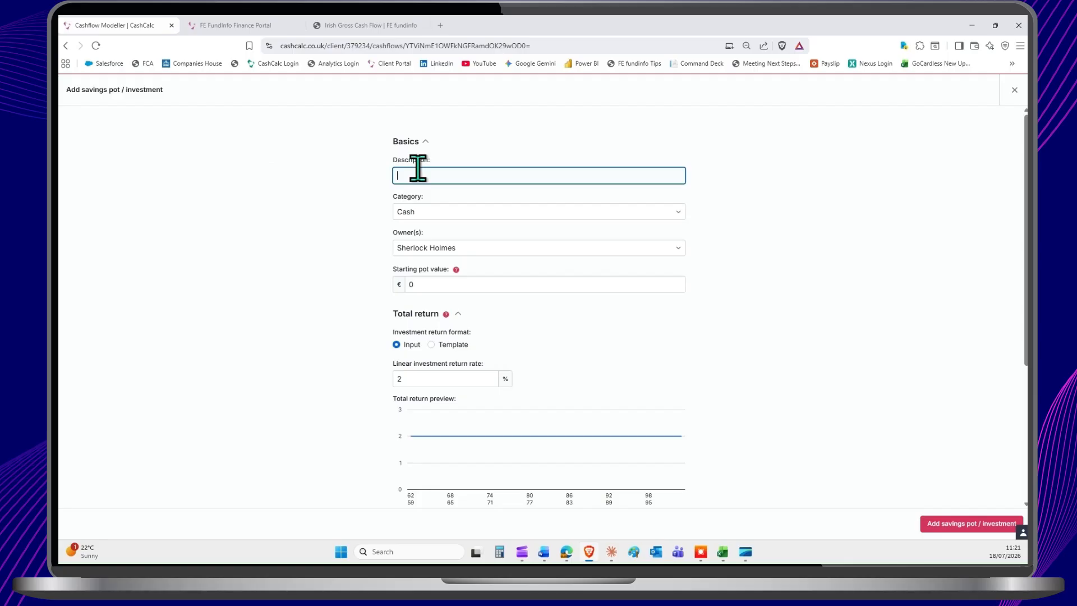
left_click(445, 213)
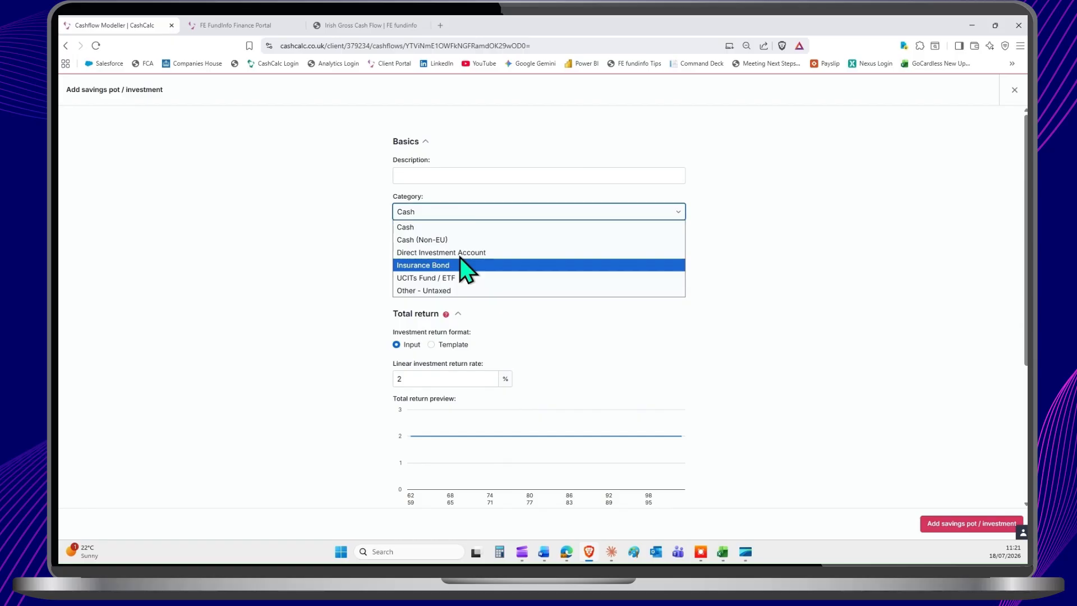
key("Escape")
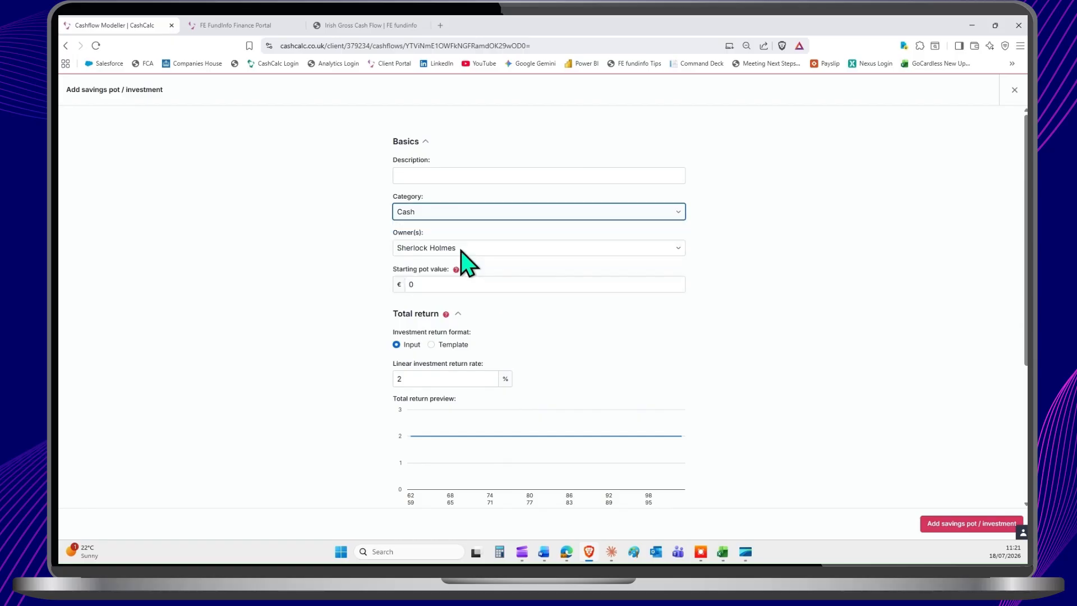
key("Down")
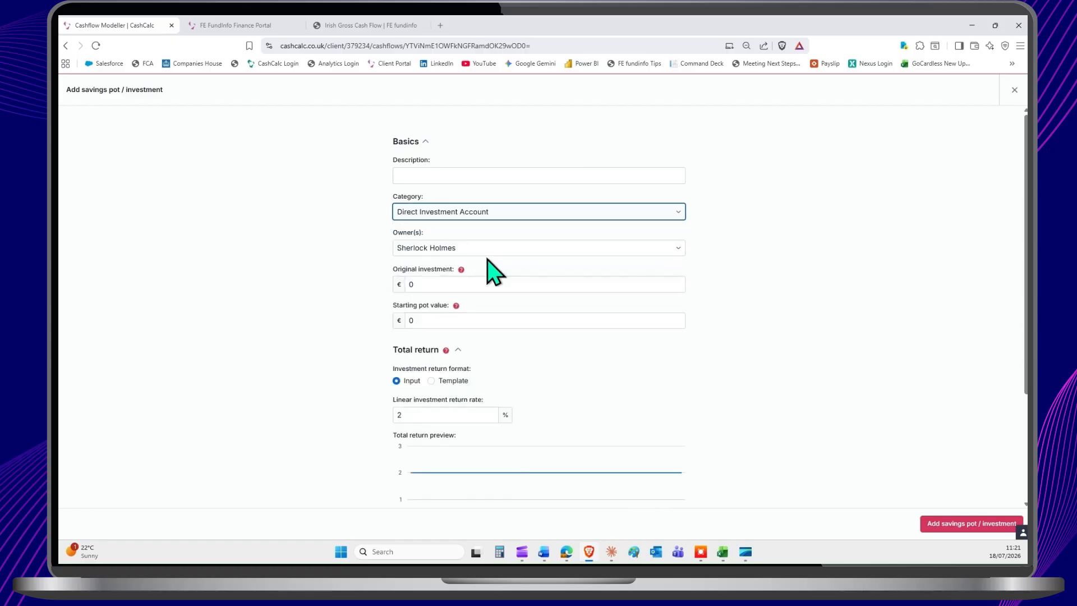
left_click(488, 248)
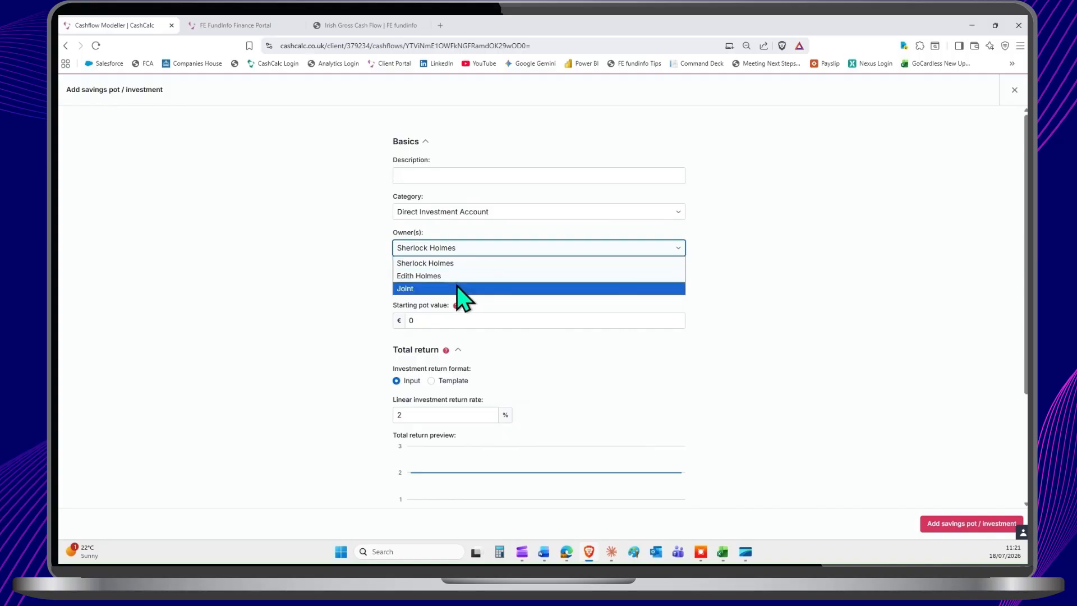
left_click(356, 248)
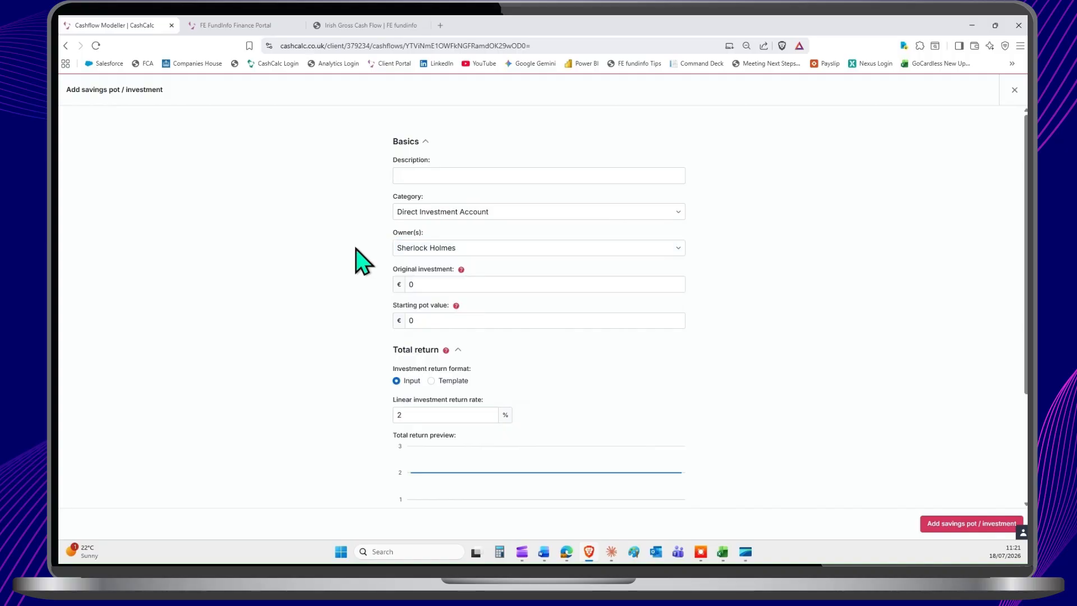
Step: Set the new pot's original investment to €50,000 and its starting pot value to €130,000
left_click(459, 284)
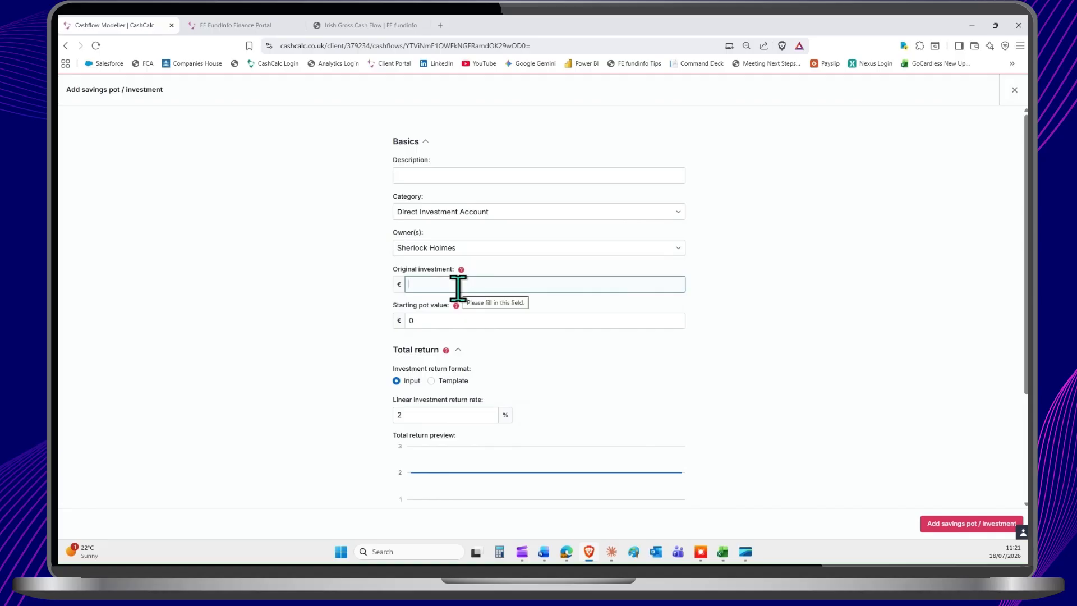
type("50000")
left_click(444, 319)
type("1")
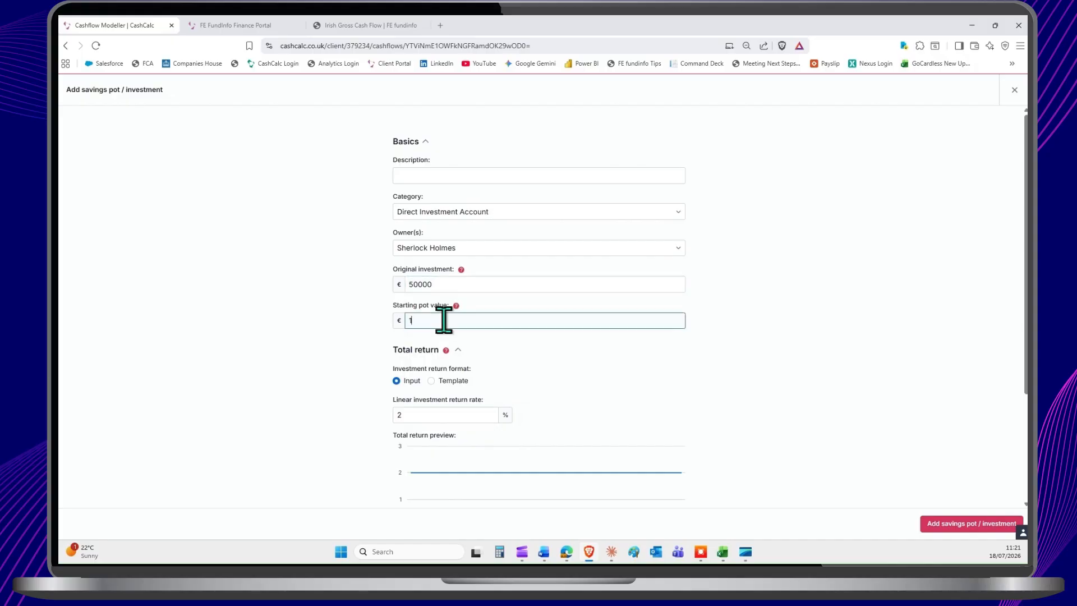
type("30000")
Step: Set the new pot's linear investment return rate to 5%
scroll(553, 344, "down", 1)
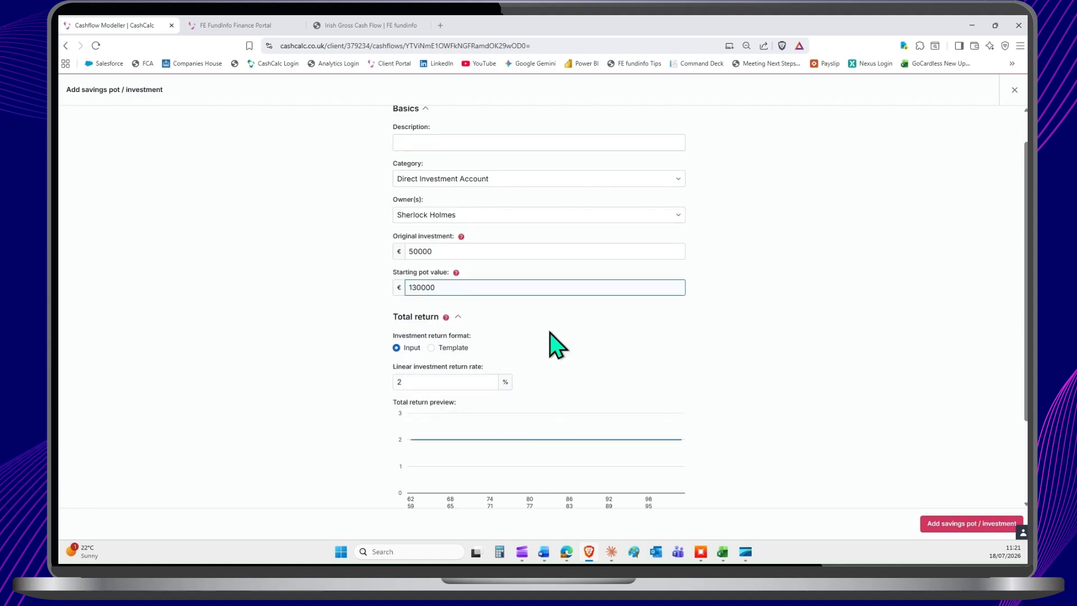
scroll(557, 344, "down", 2)
scroll(552, 343, "down", 1)
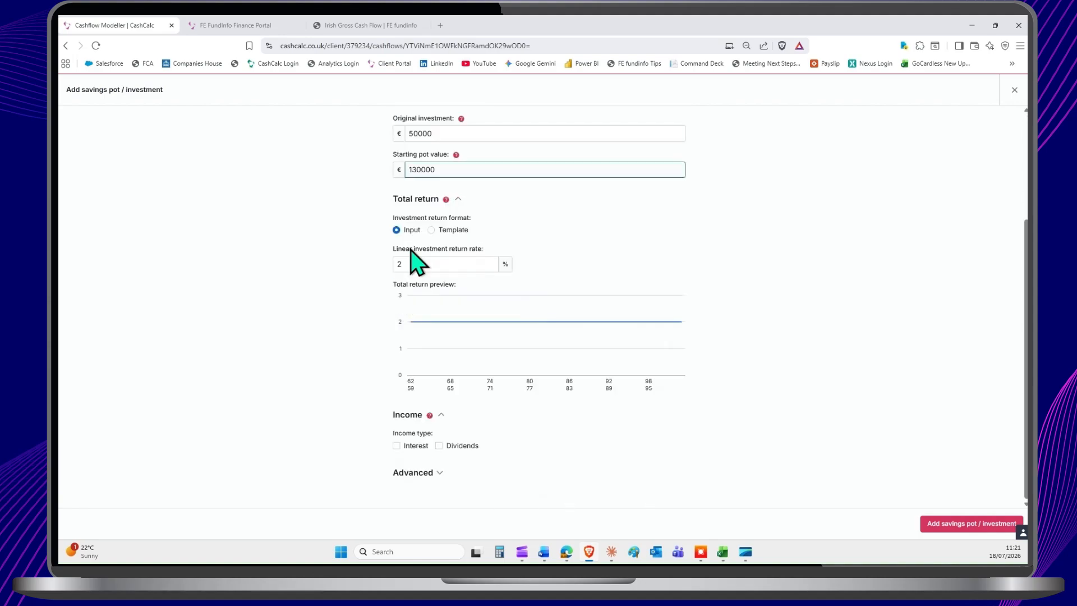
left_click(418, 264)
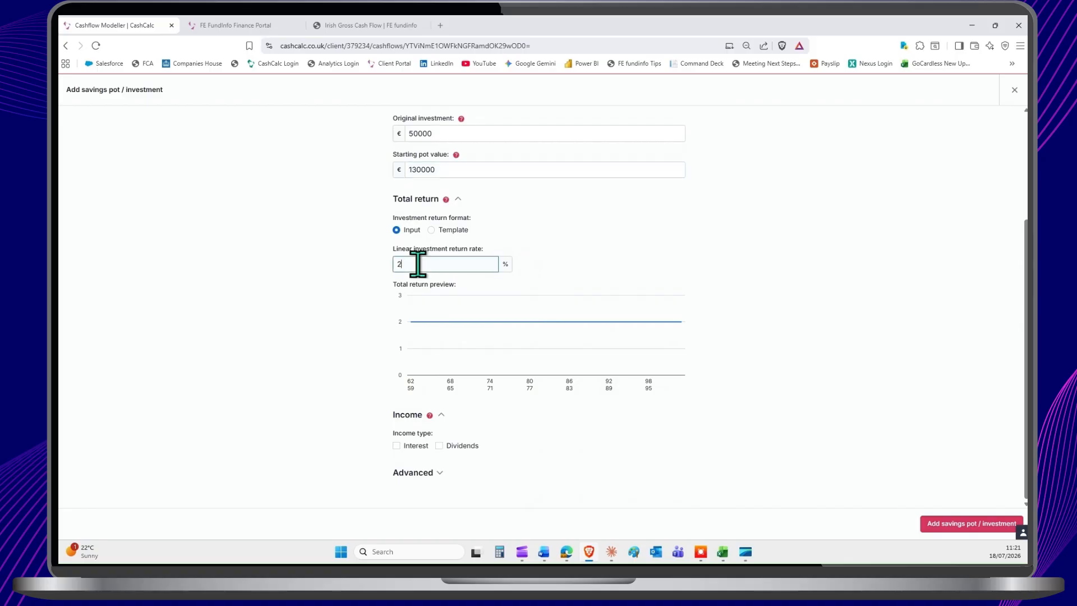
double_click(418, 264)
type("5")
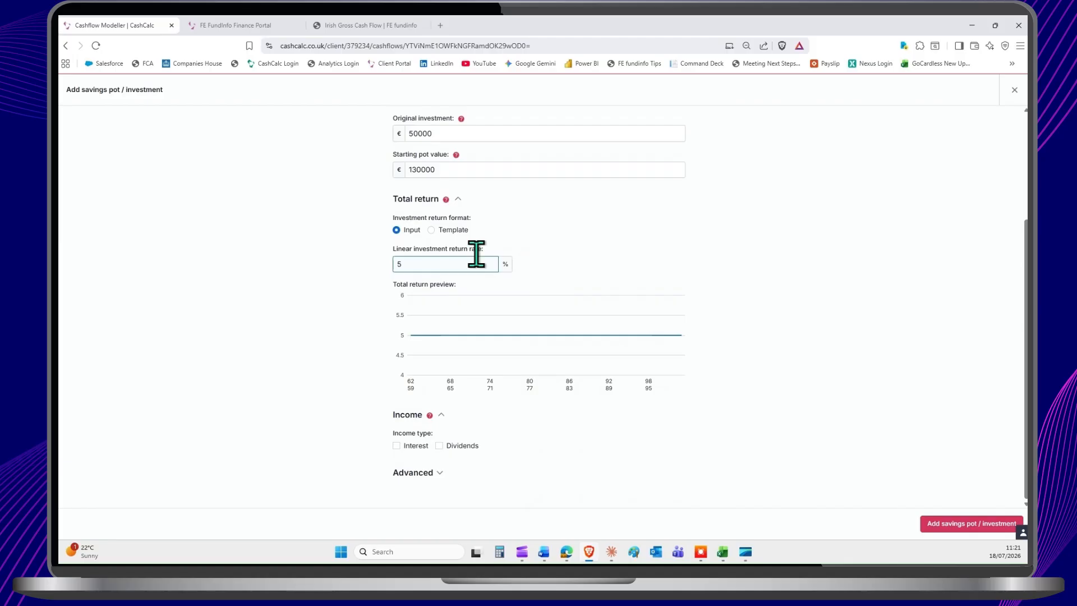
Step: Base the new pot's total return on a template and choose the Dimensional World Allocation 80/20 portfolio
left_click(431, 230)
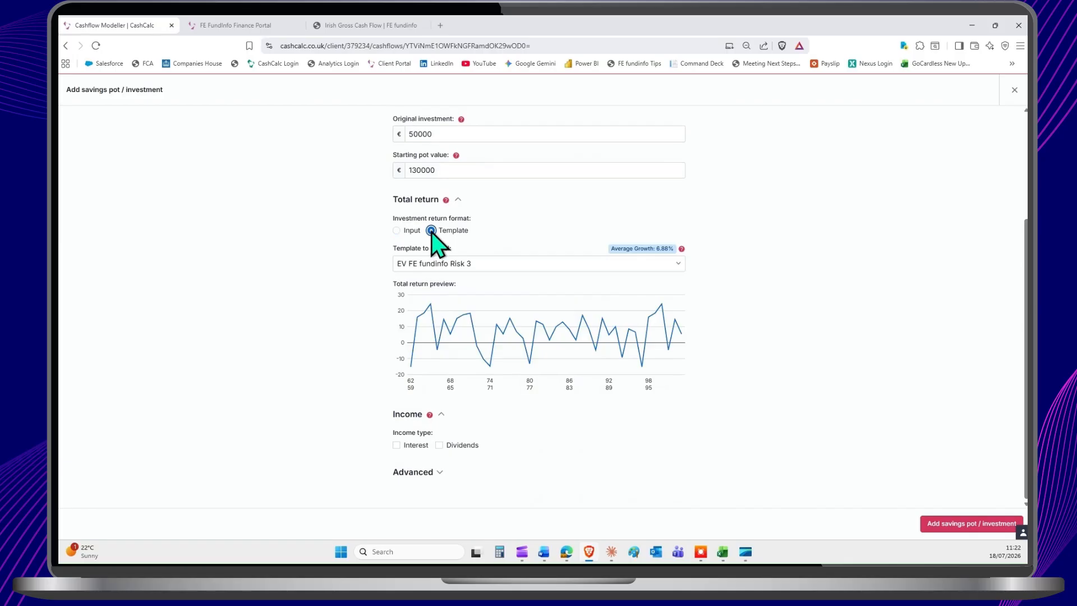
left_click(548, 267)
left_click(671, 284)
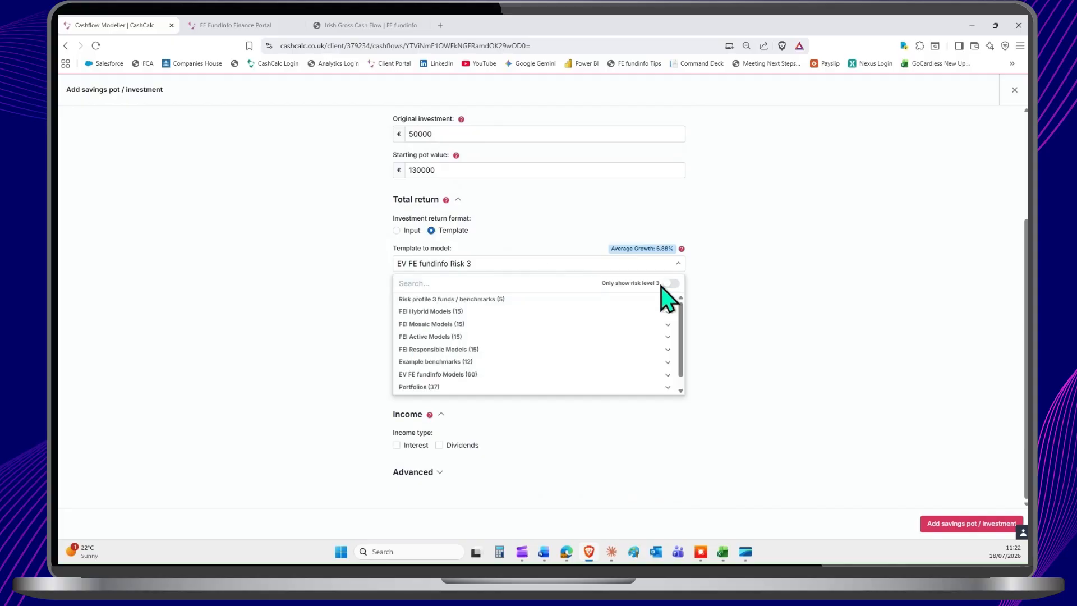
left_click(460, 387)
scroll(531, 336, "down", 1)
scroll(531, 337, "down", 1)
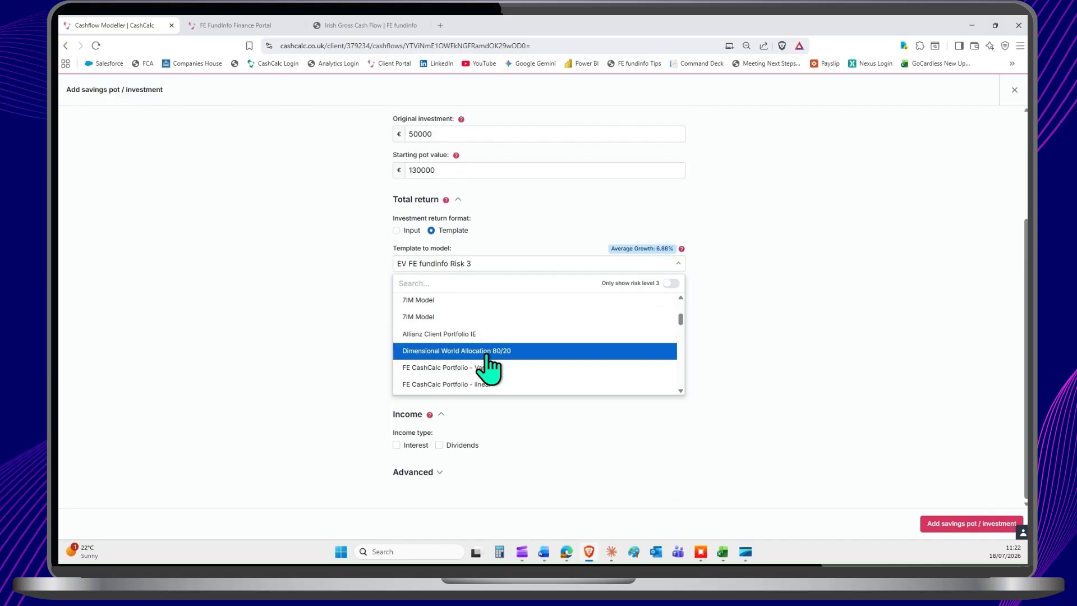
left_click(488, 362)
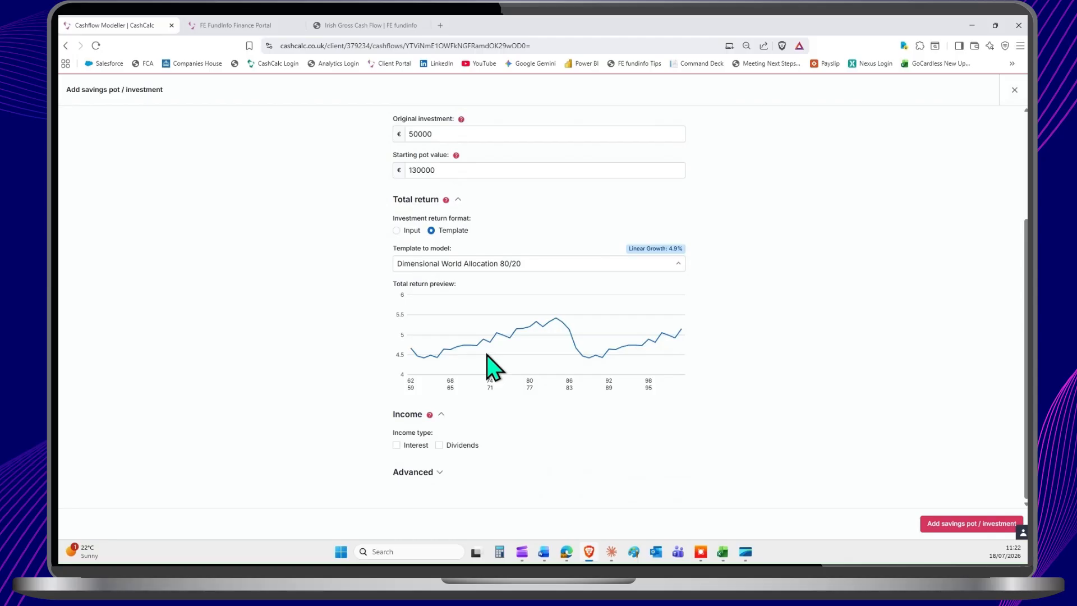
double_click(674, 249)
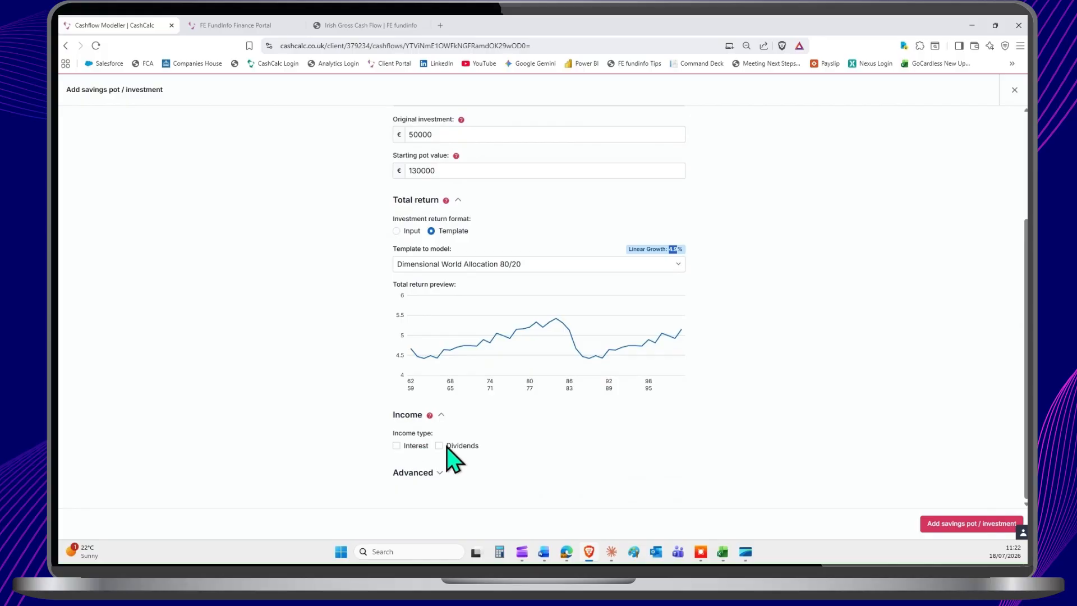
Step: Enable interest and dividend income on the new pot, with the interest income format set to Percentage
scroll(459, 449, "up", 1)
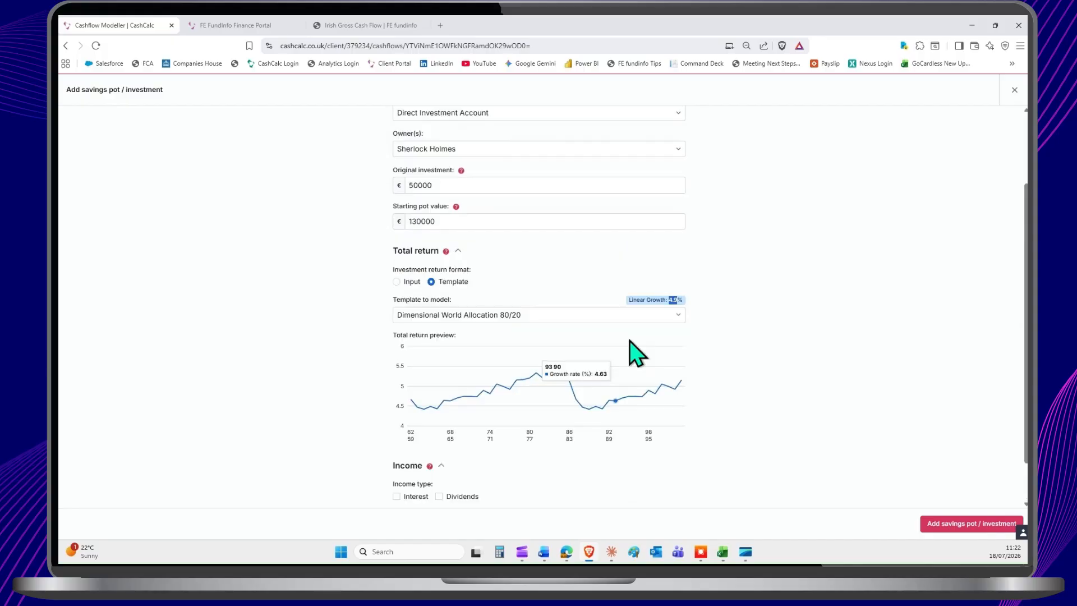
scroll(415, 446, "down", 1)
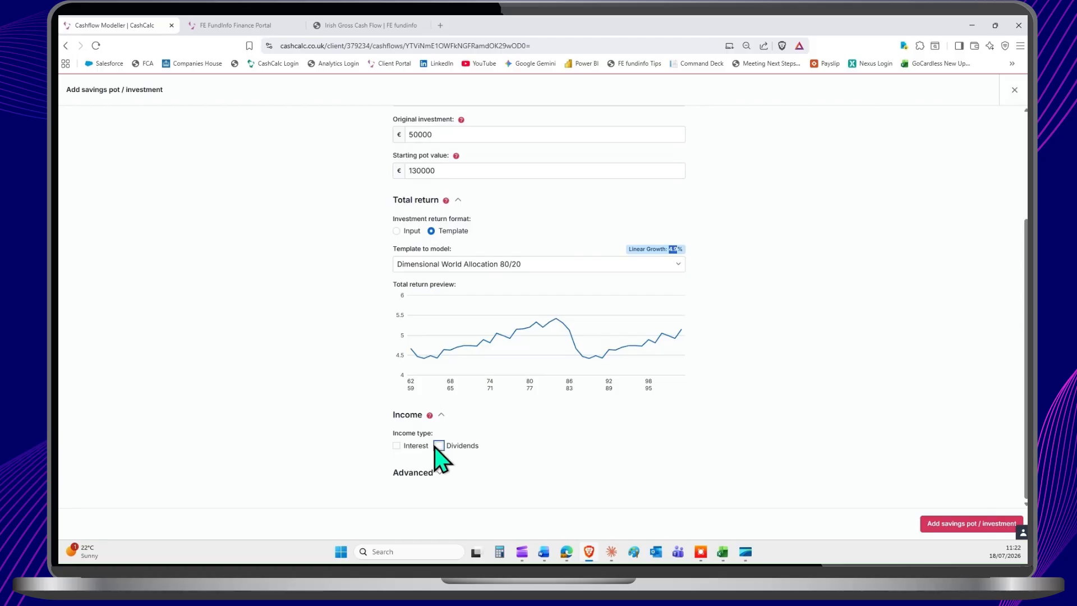
left_click(438, 445)
left_click(396, 445)
scroll(461, 440, "down", 2)
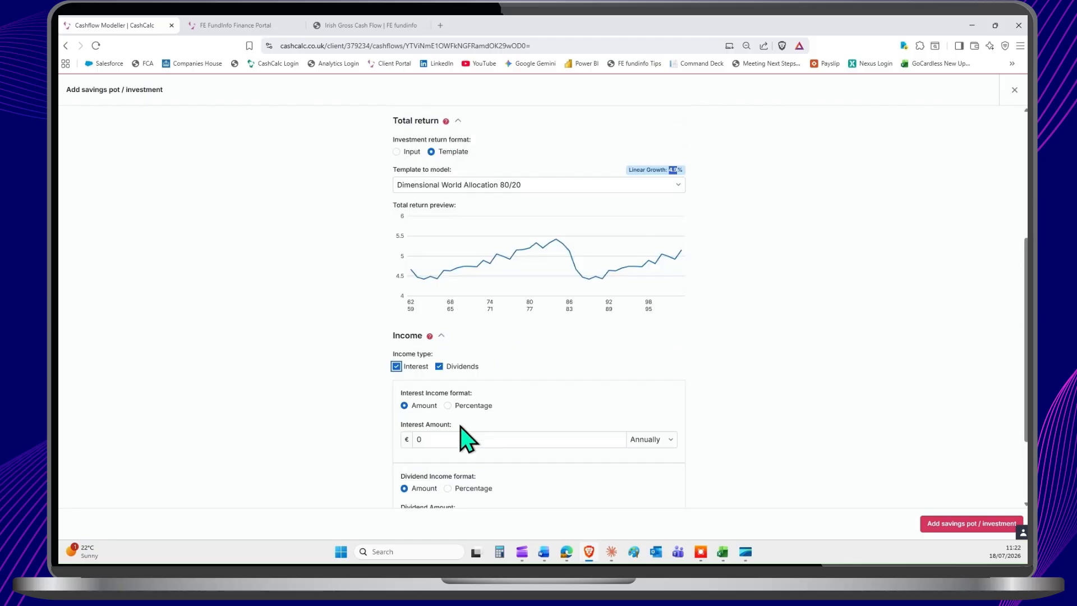
scroll(467, 439, "down", 1)
left_click(447, 383)
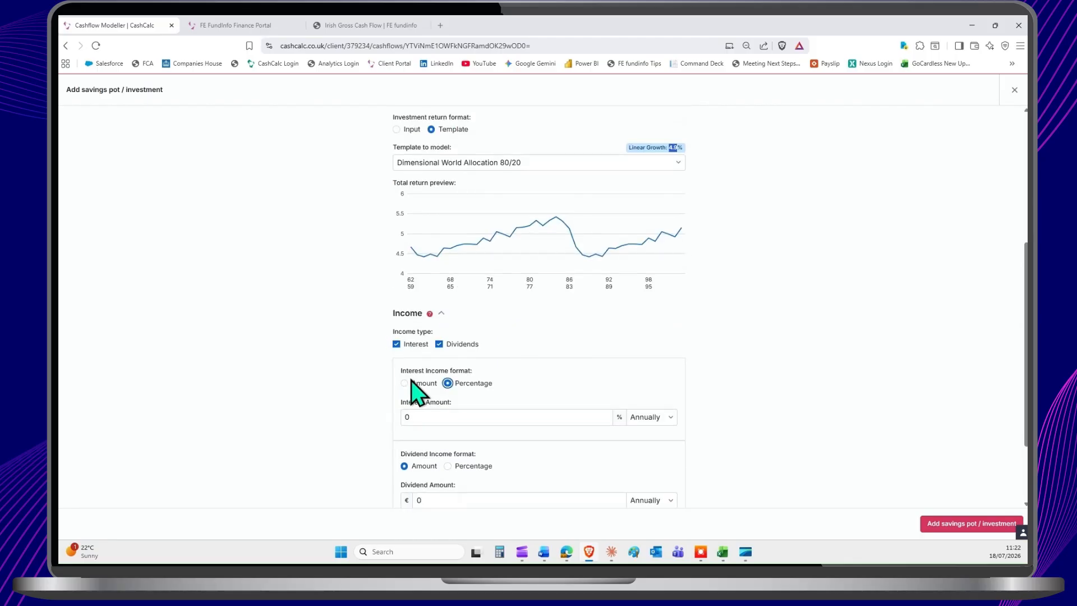
left_click(425, 415)
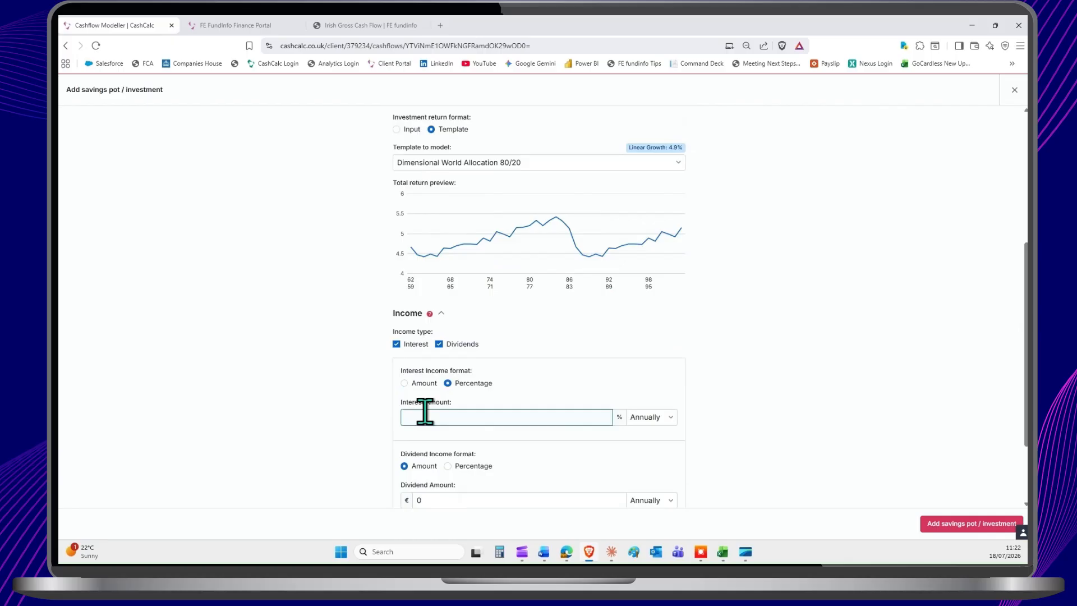
Step: Check the dividend and re-investment options of the new pot and close the form without adding it
scroll(456, 396, "down", 1)
scroll(456, 396, "down", 1)
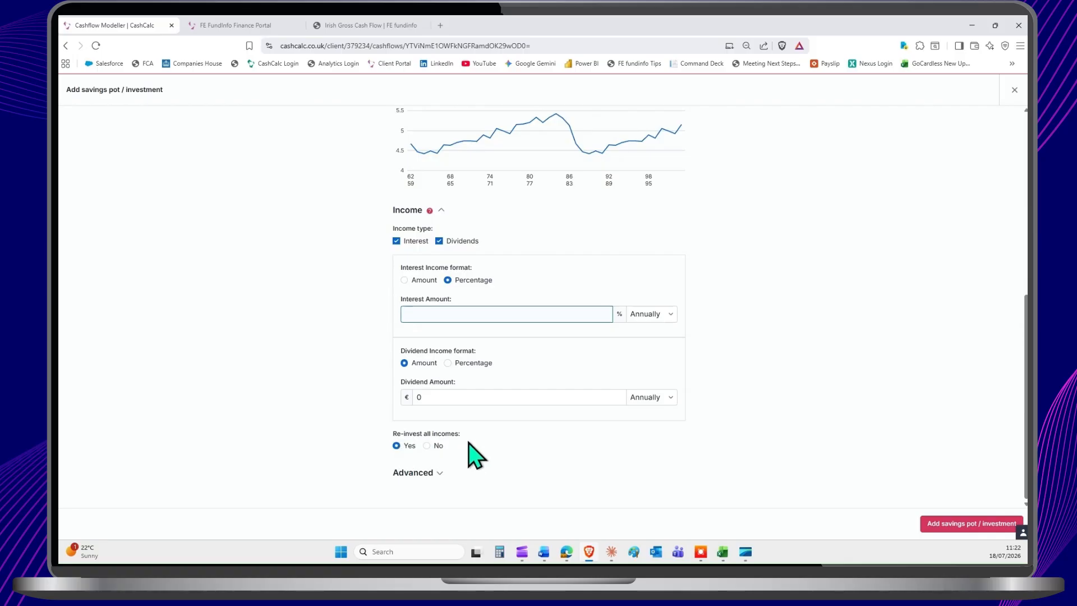
scroll(858, 242, "up", 3)
scroll(858, 242, "up", 3)
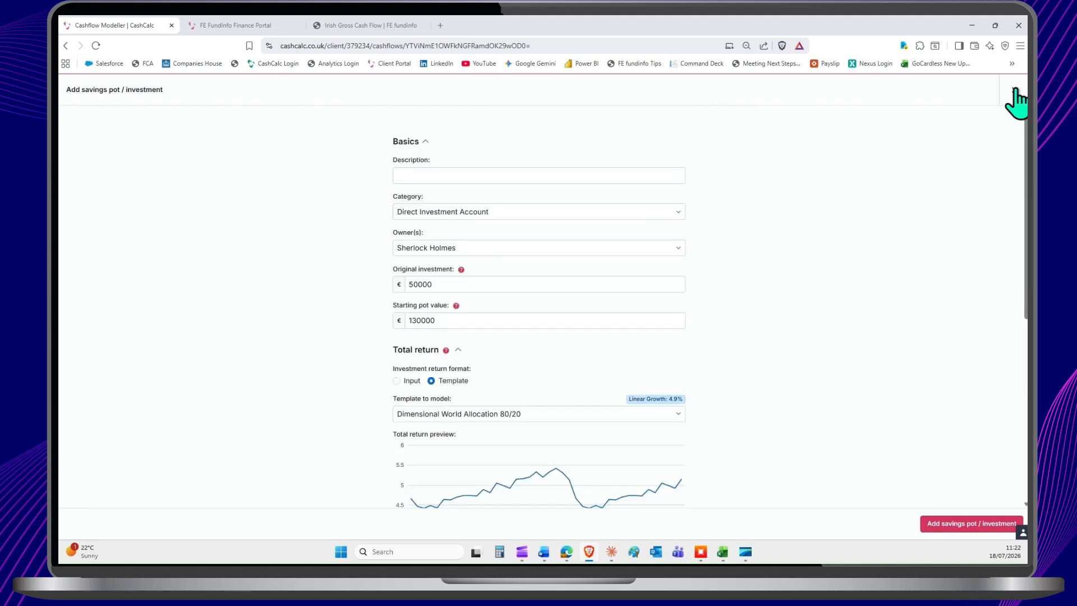
left_click(1014, 92)
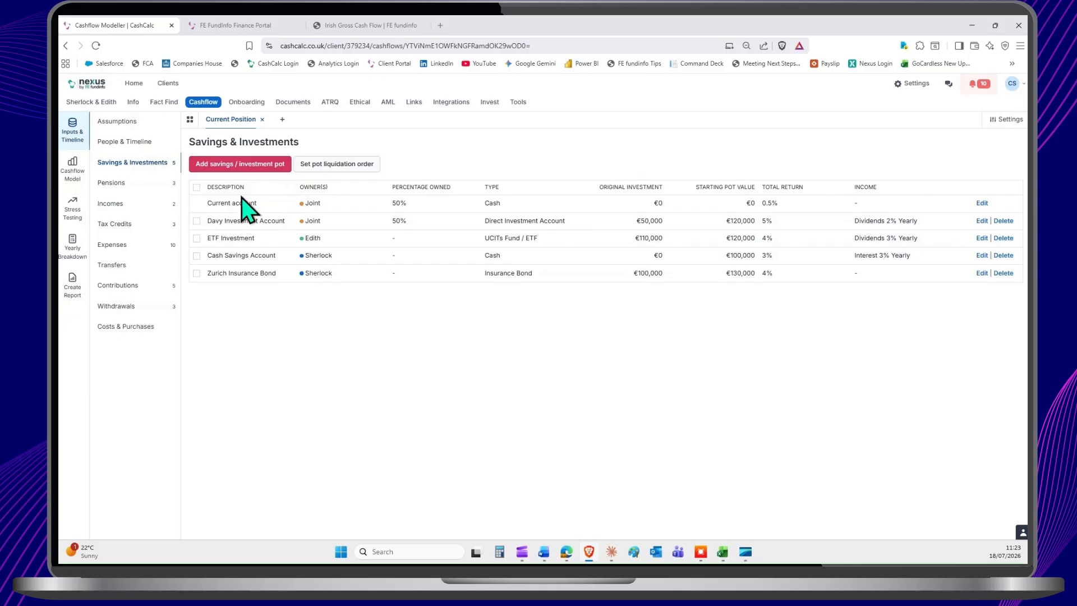
Step: Examine the savings over time chart for how each liquid asset is drawn down across the clients' ages
left_click(73, 168)
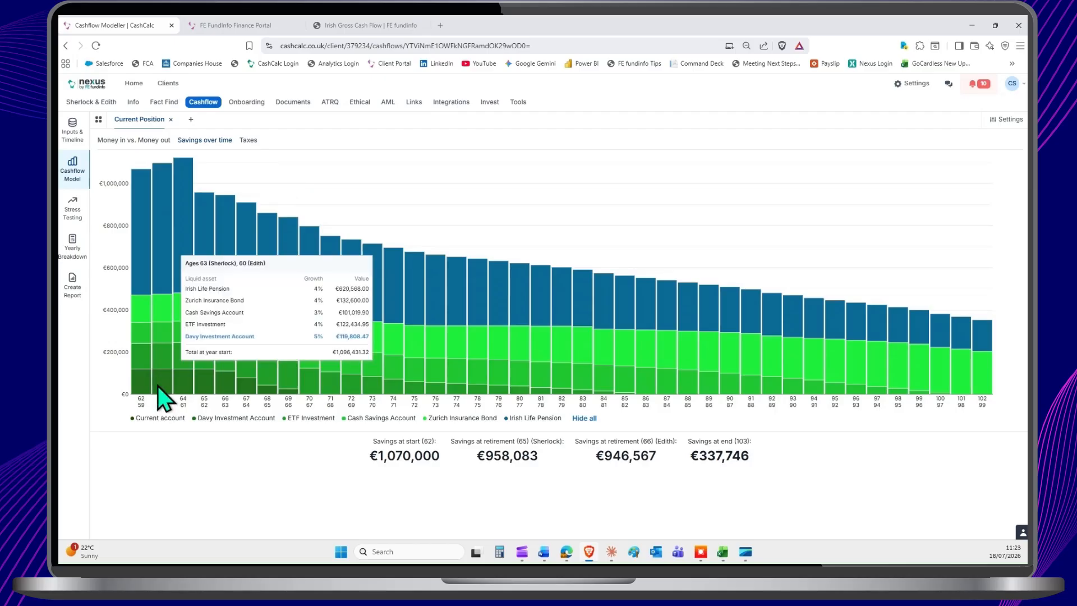
mouse_move(287, 395)
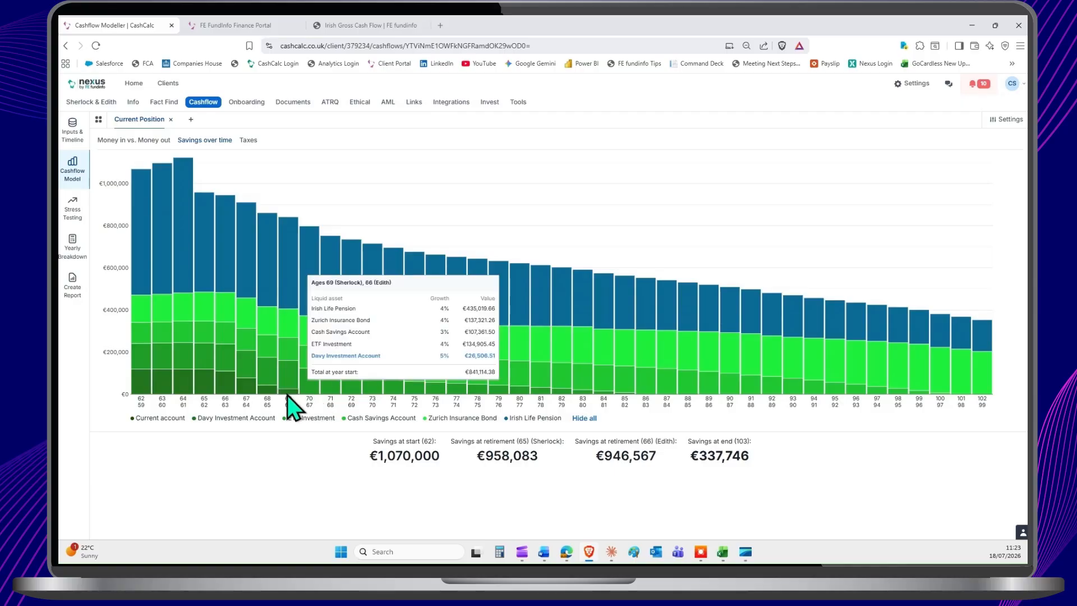
mouse_move(497, 396)
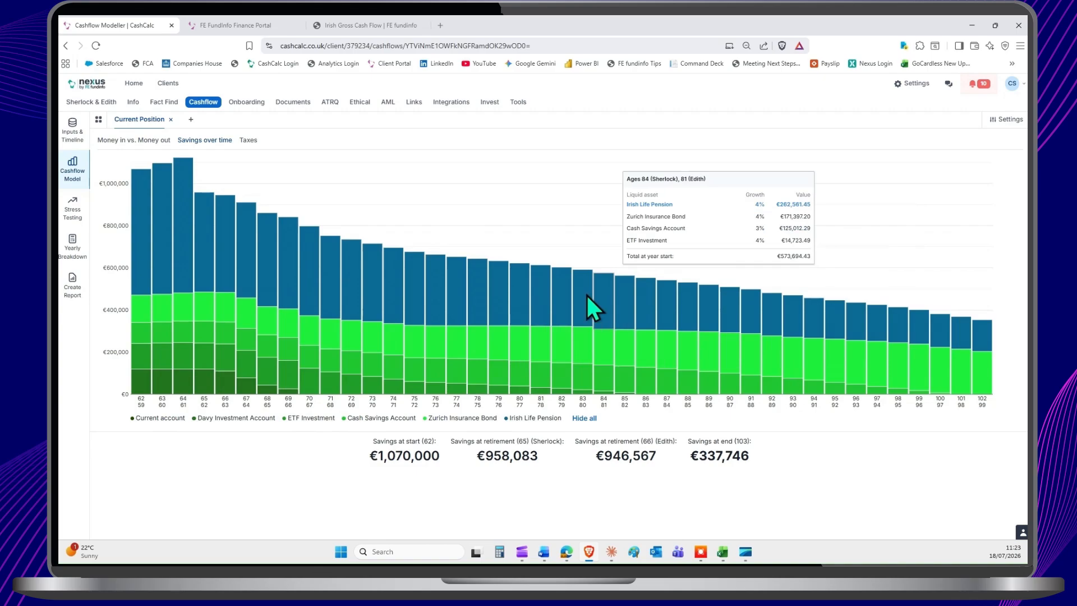
Step: Review the pot liquidation order of the savings and investments and close it without changes
left_click(73, 135)
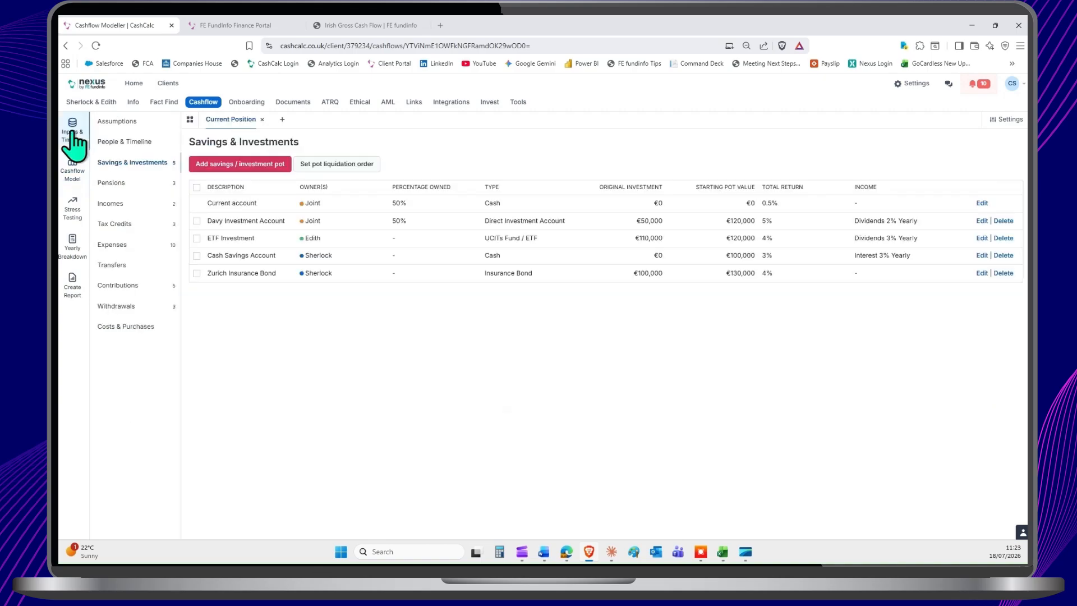
left_click(338, 166)
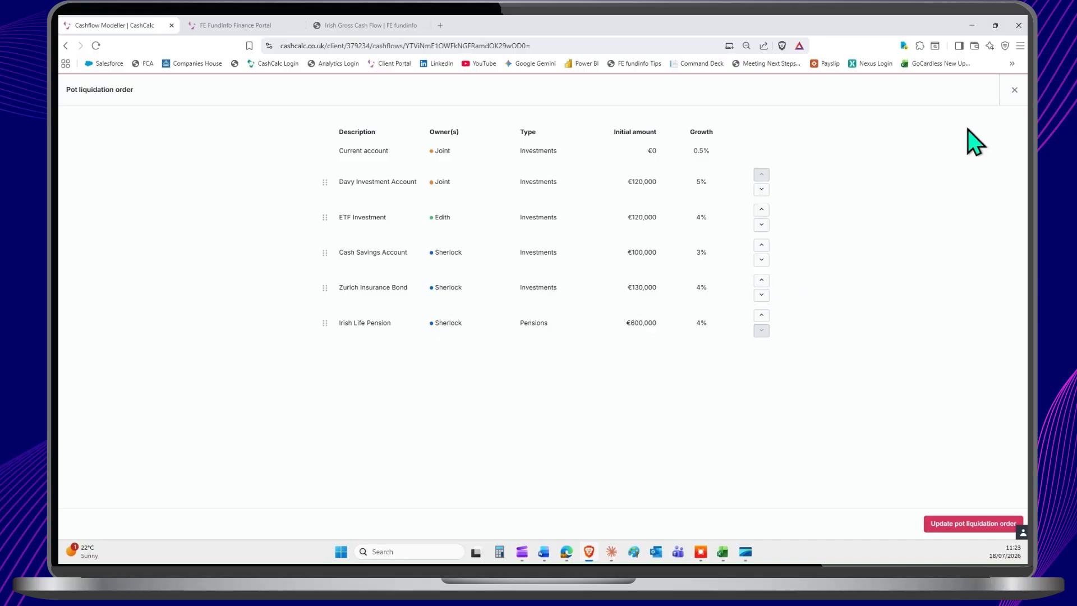
left_click(1014, 90)
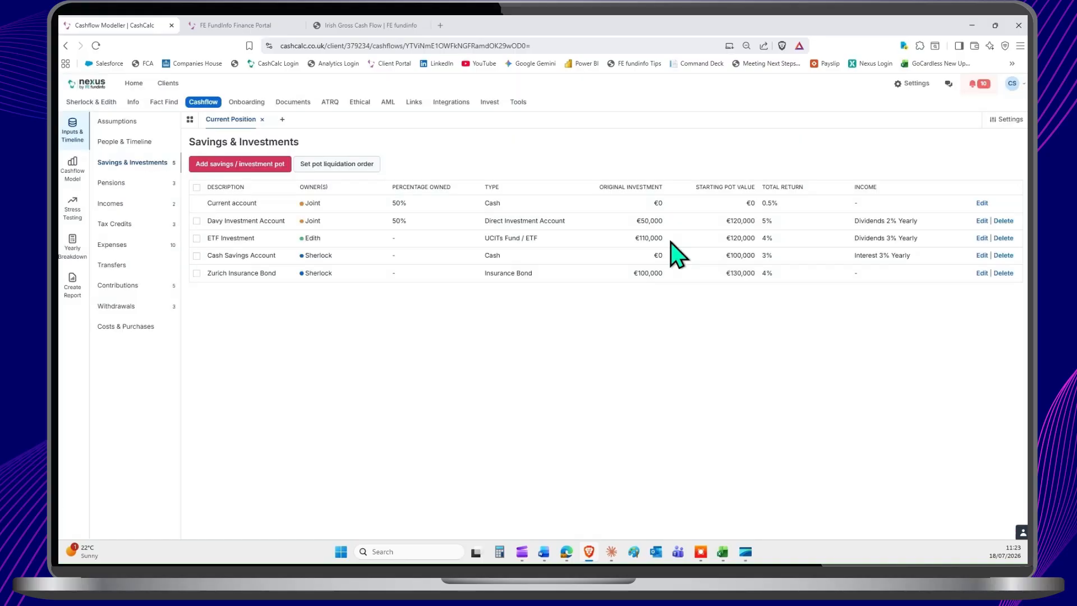
Step: Review the owner and starting value fields of a new State Pension and close the form without adding it
left_click(115, 183)
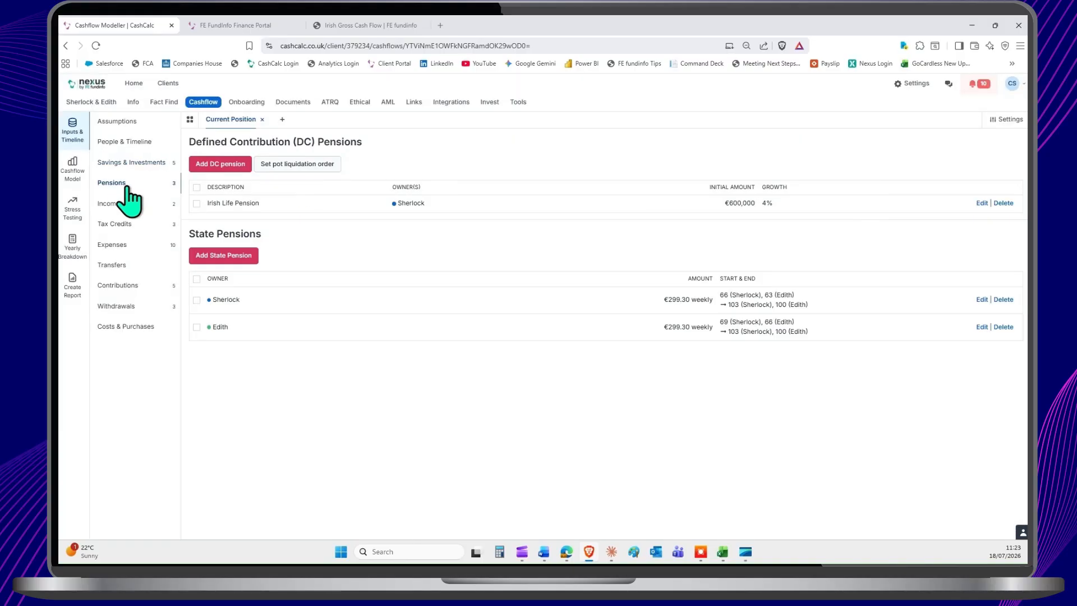
left_click(235, 259)
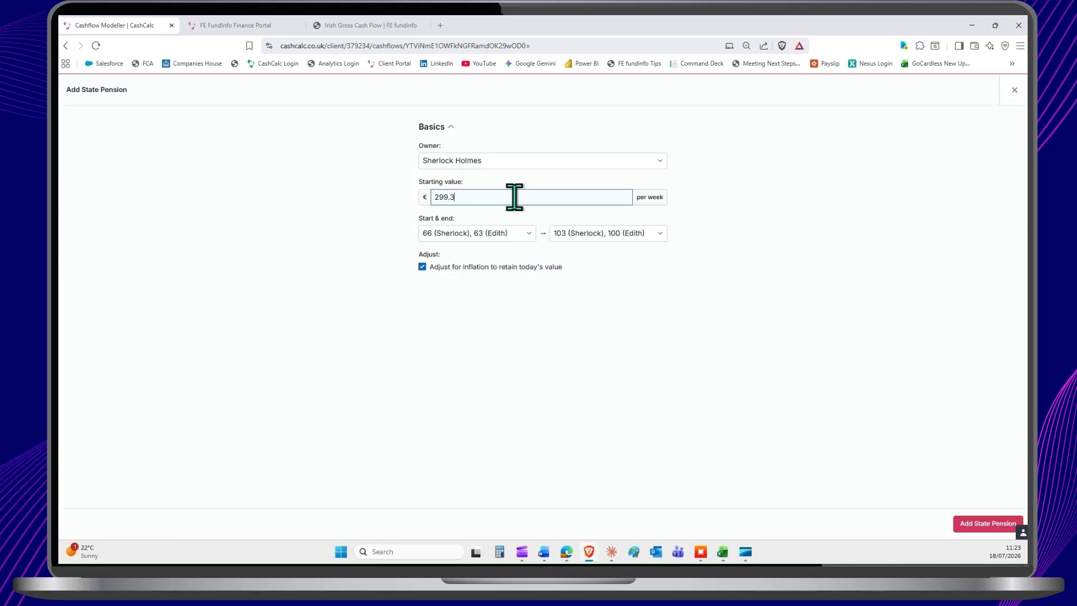
left_click(513, 163)
left_click(512, 164)
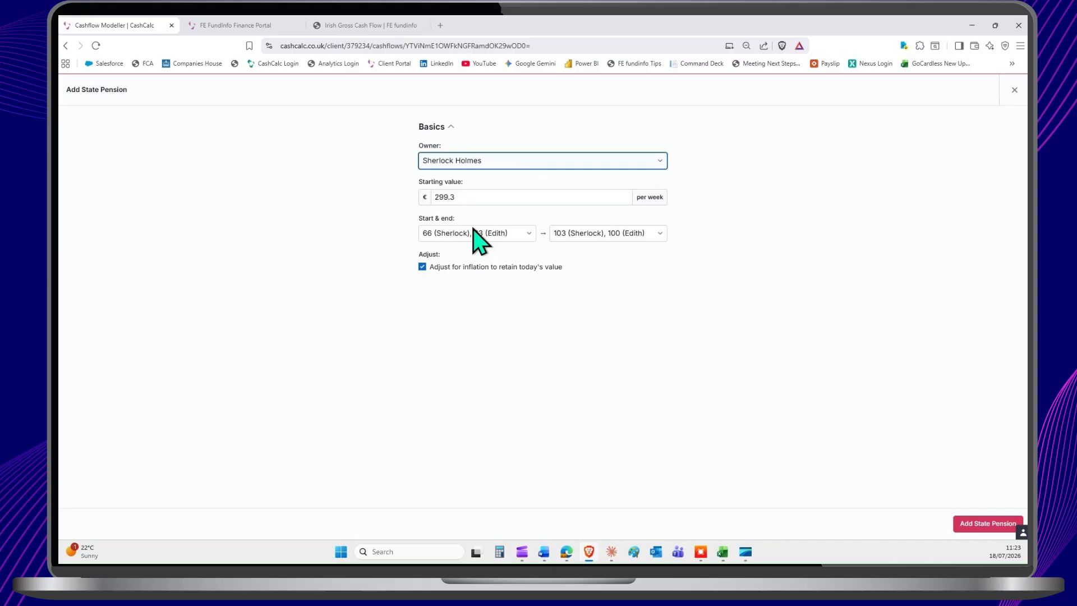
left_click(478, 196)
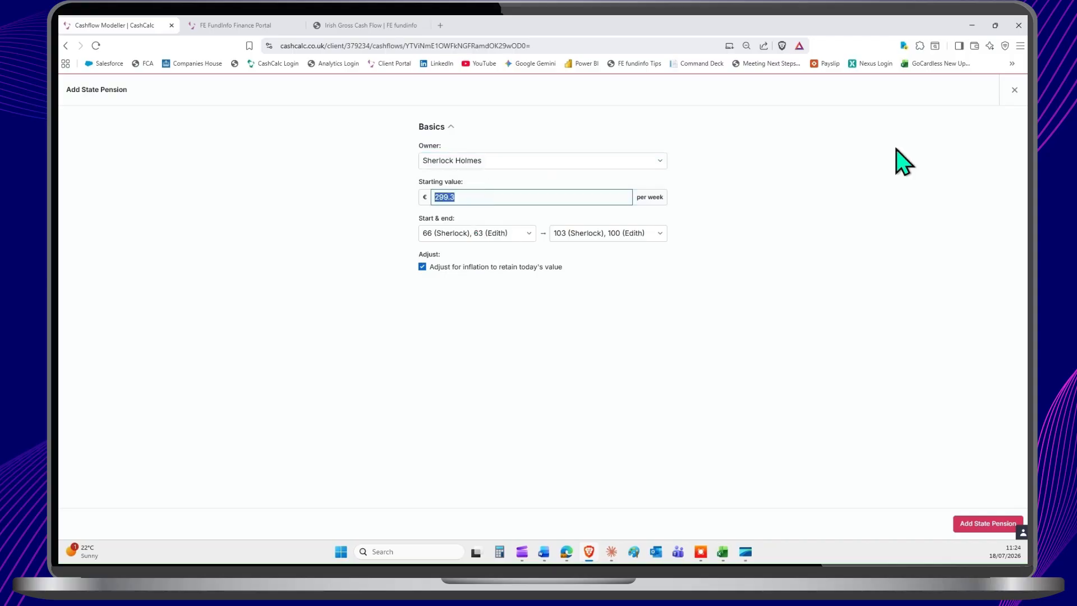
left_click(1015, 90)
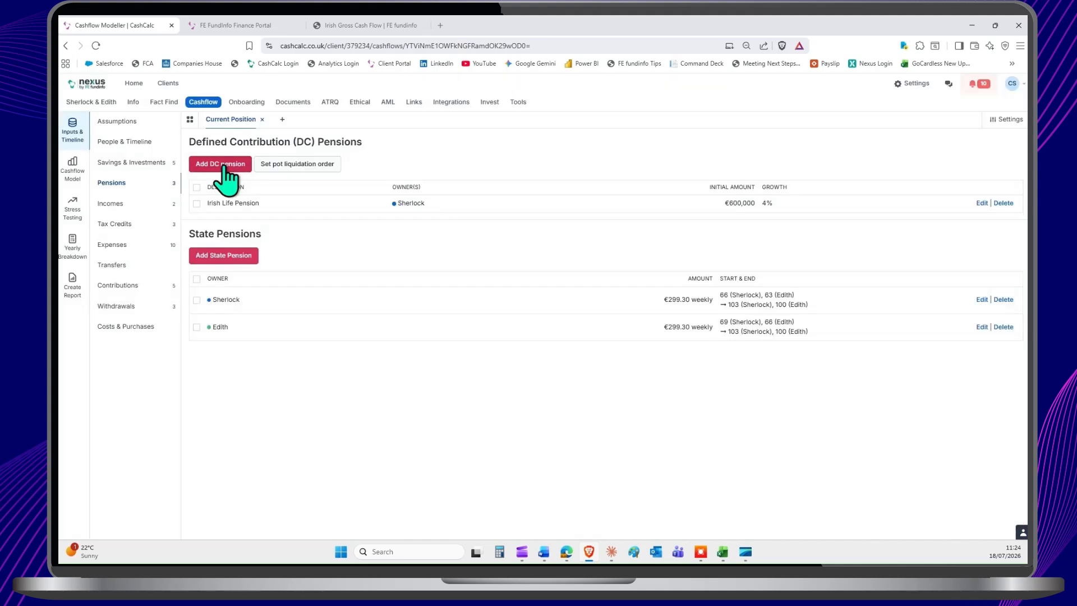
Step: Start a new DC pension with a starting pot value of €70,000, and try the ARF/Vested PRSA option on and off
left_click(224, 168)
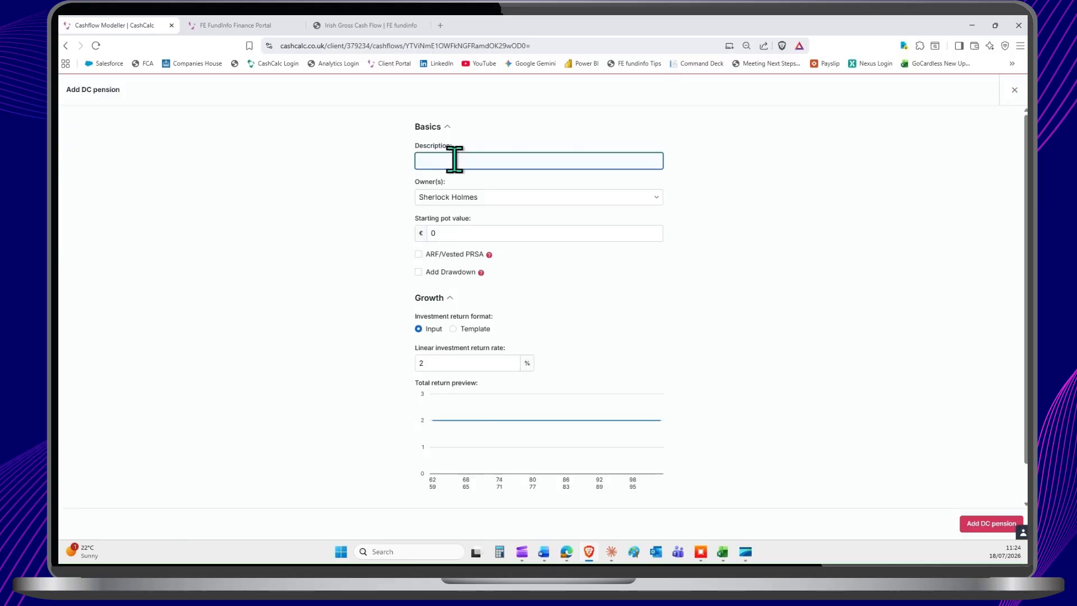
left_click(501, 200)
left_click(497, 212)
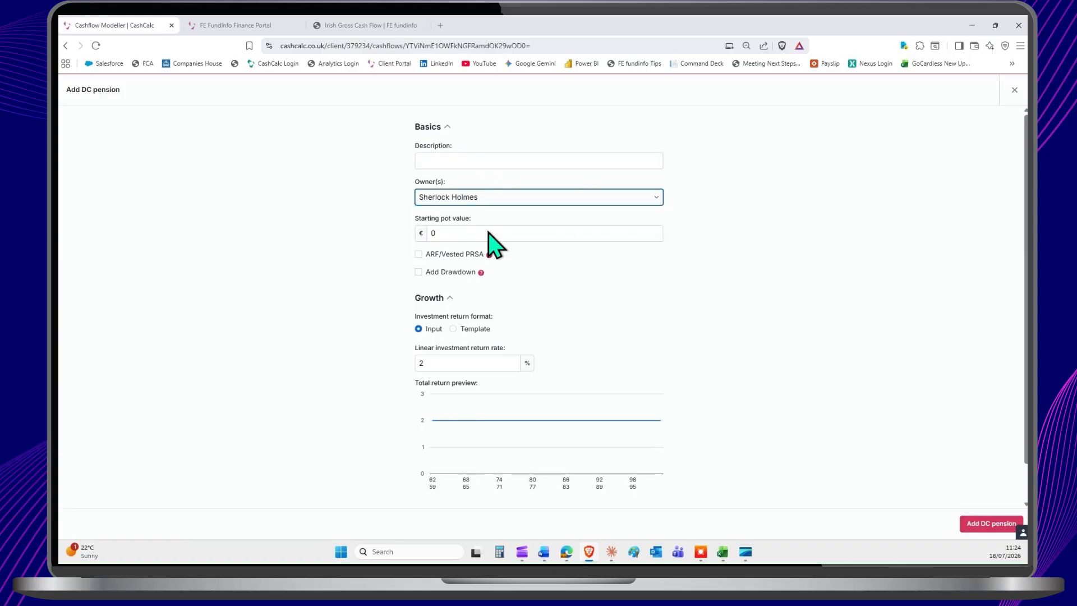
left_click(486, 233)
type("70000")
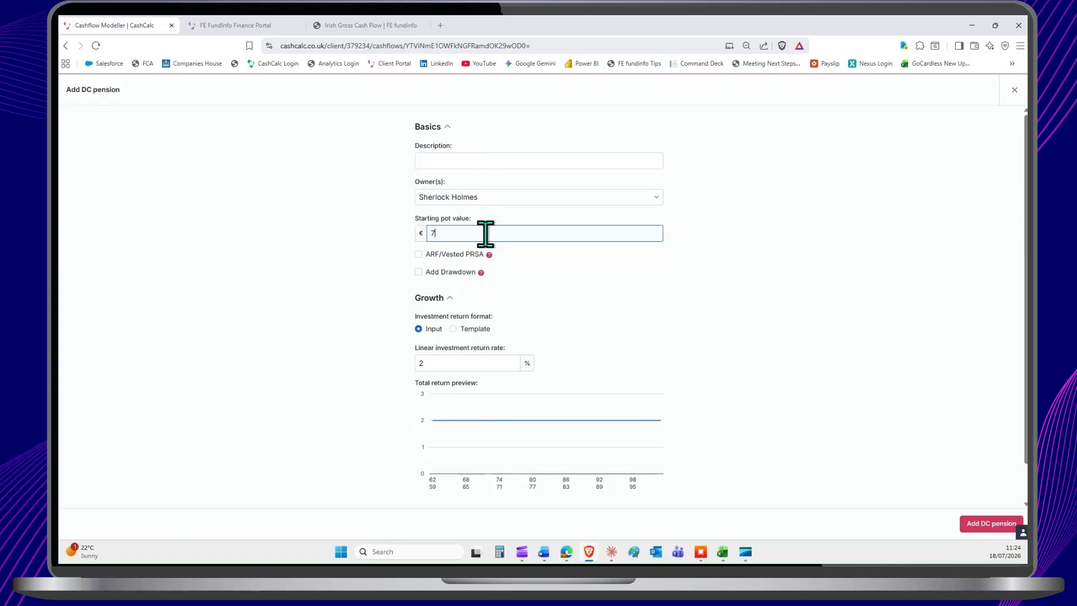
mouse_move(489, 256)
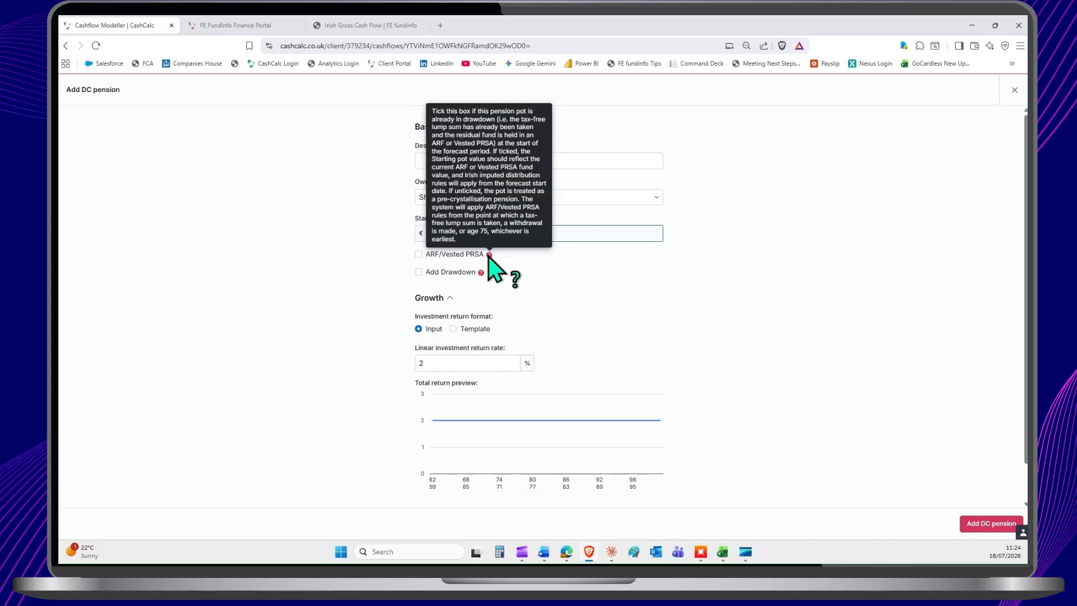
left_click(419, 254)
left_click(419, 255)
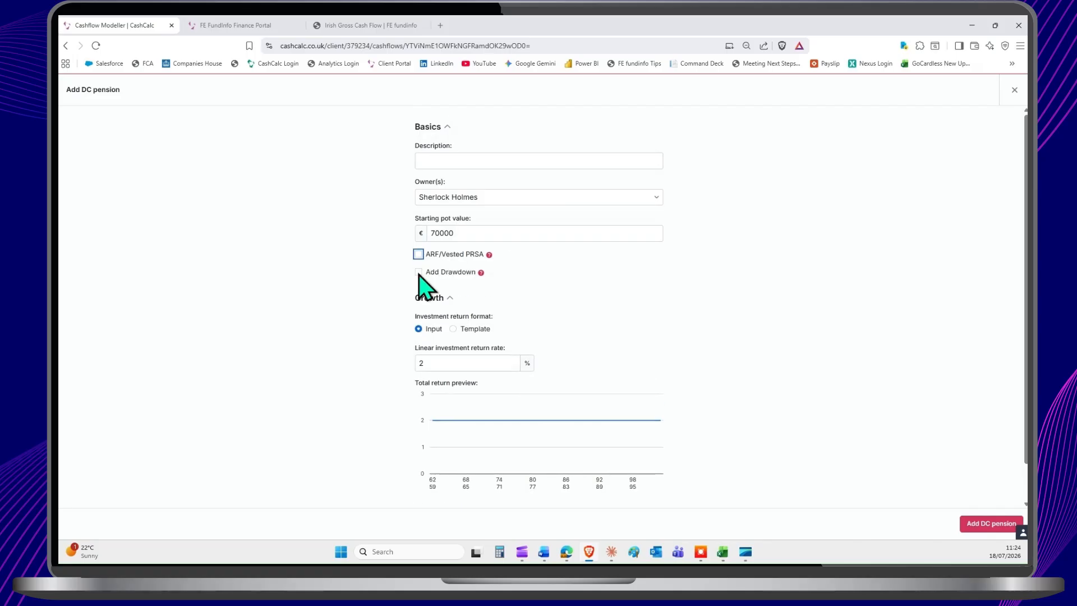
Step: Add drawdown to the new DC pension with withdrawal type Desired amount/%, then close the form without adding the pension
left_click(418, 272)
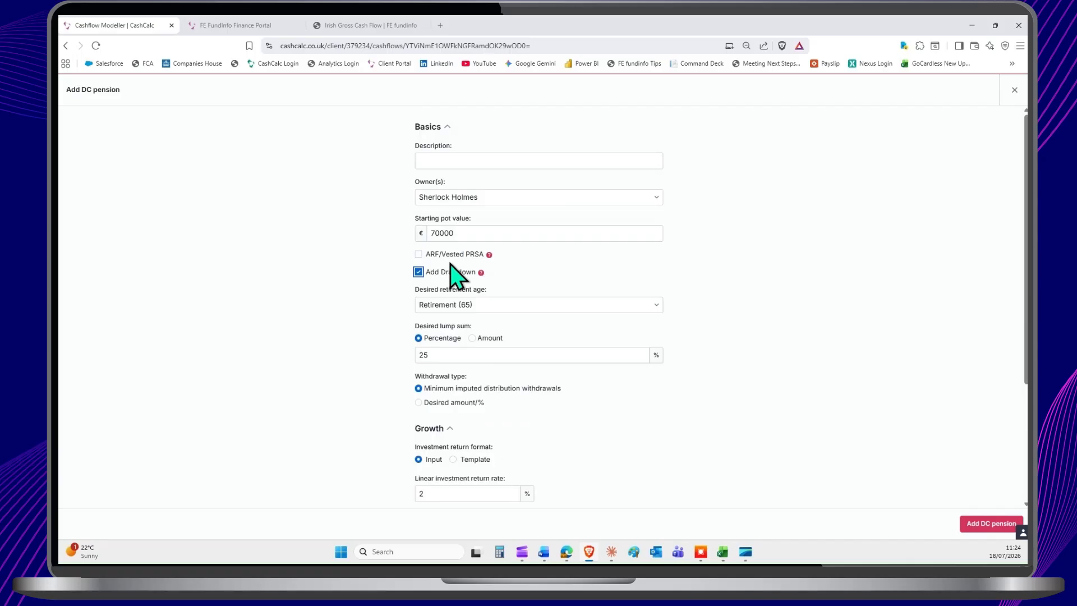
scroll(510, 269, "down", 1)
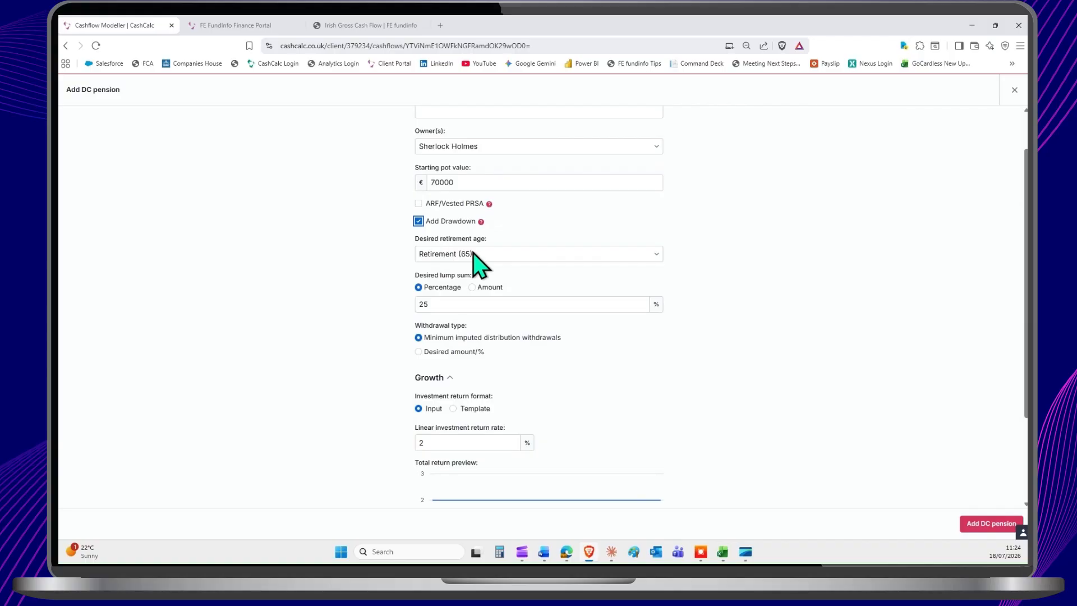
double_click(439, 303)
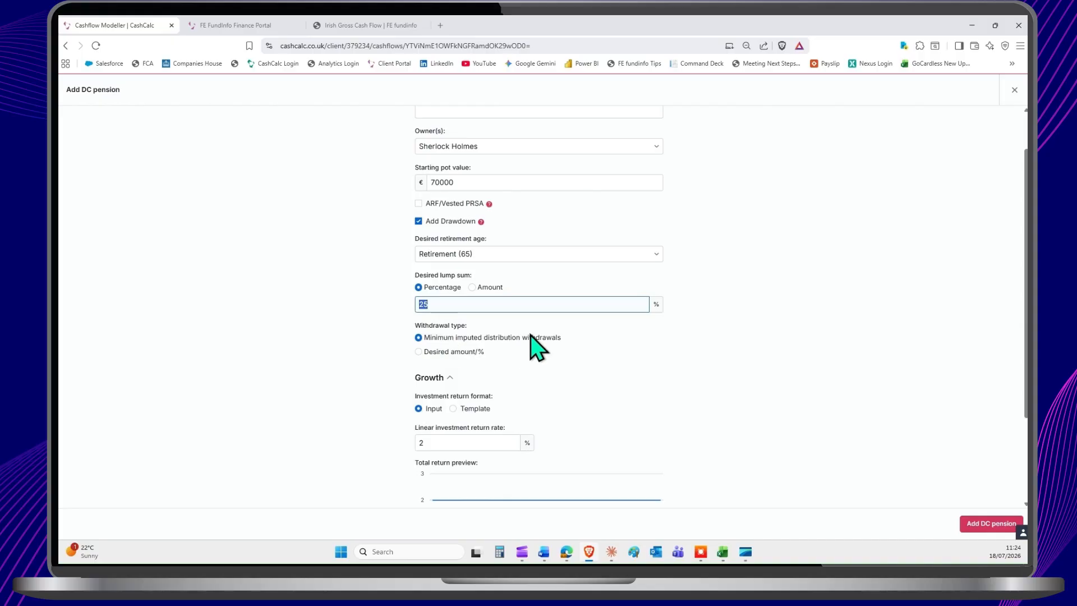
left_click(420, 352)
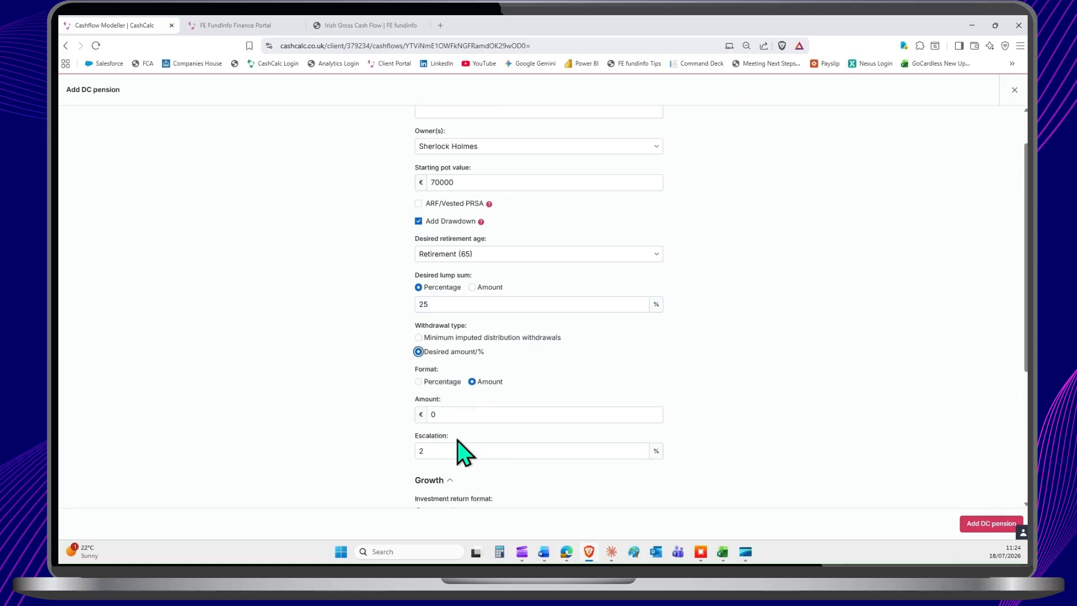
scroll(488, 356, "down", 3)
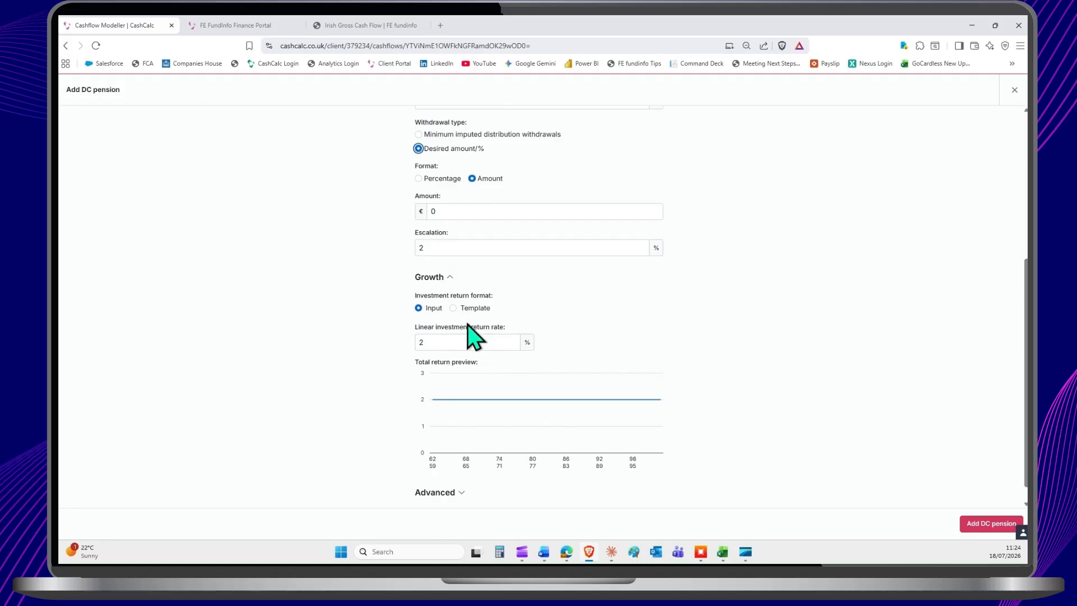
left_click(1015, 91)
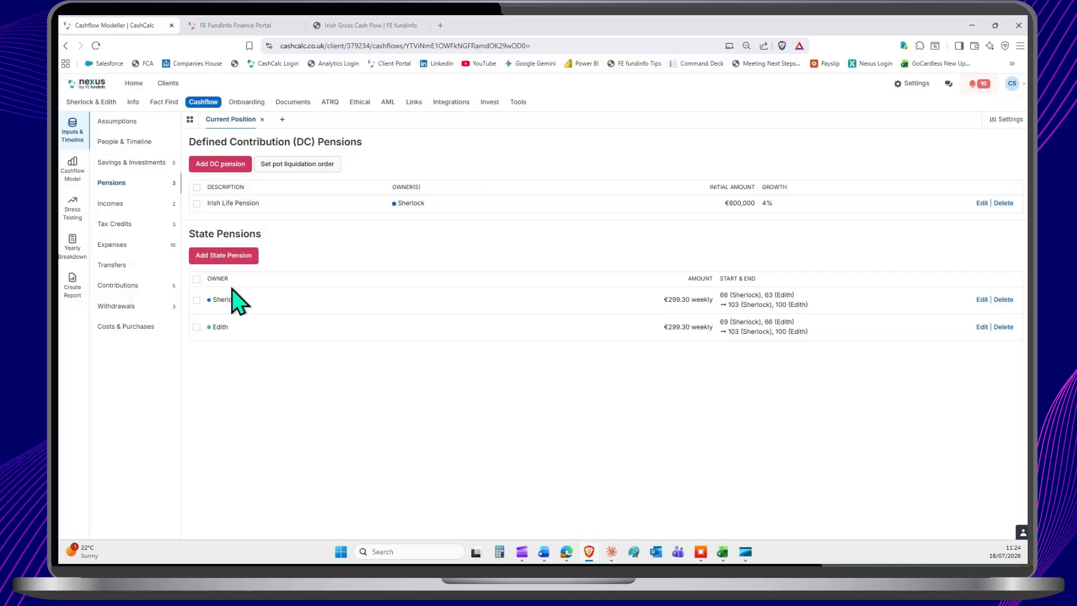
Step: Review the withdrawals, open the quick-add Imputed Distribution (5%) withdrawal and close it without adding it
left_click(128, 306)
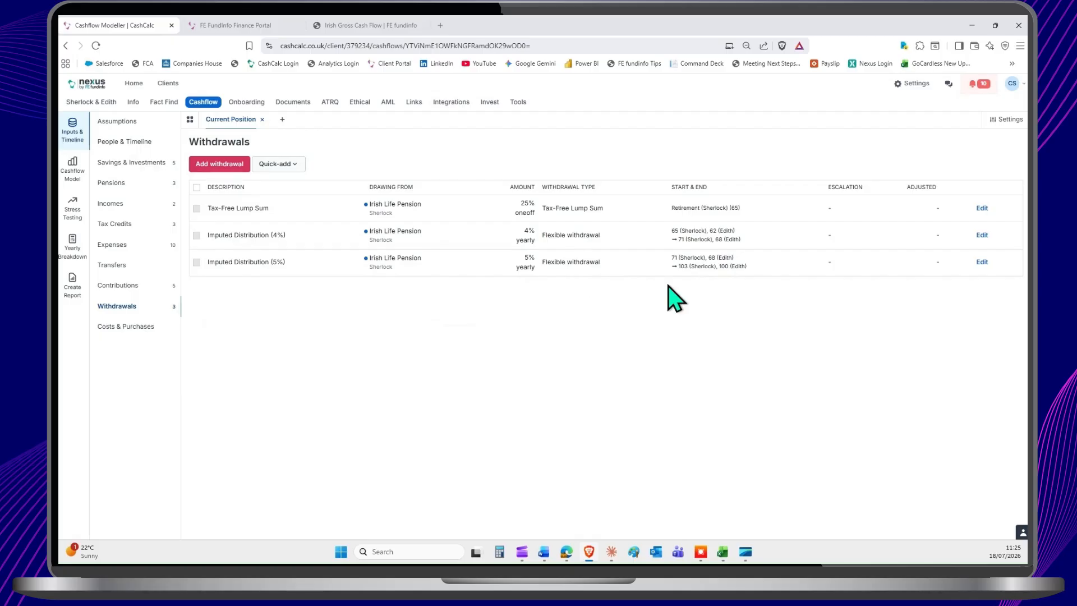
left_click(280, 165)
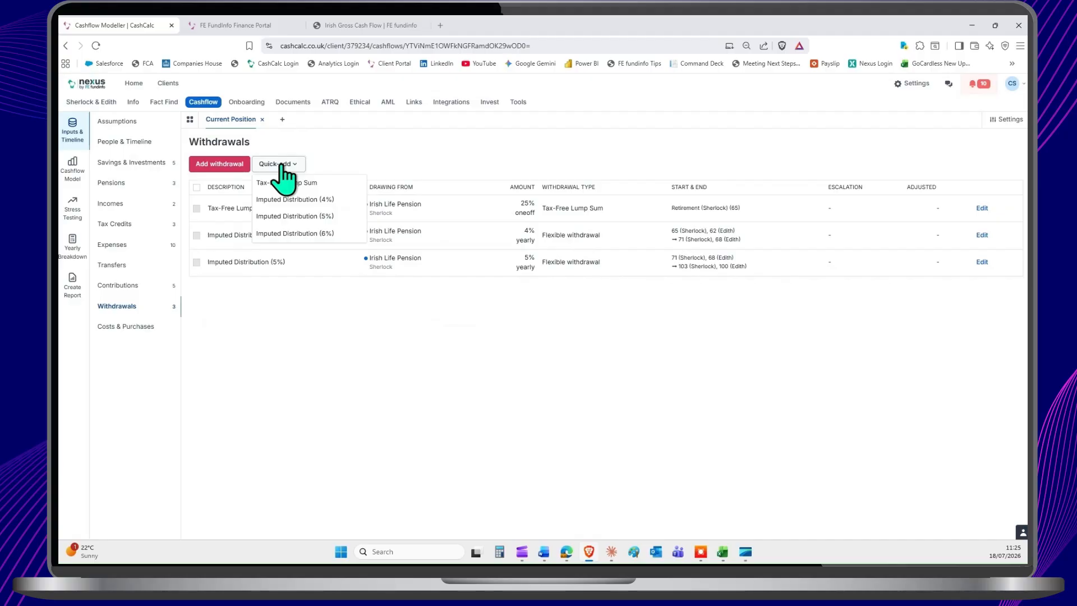
left_click(308, 216)
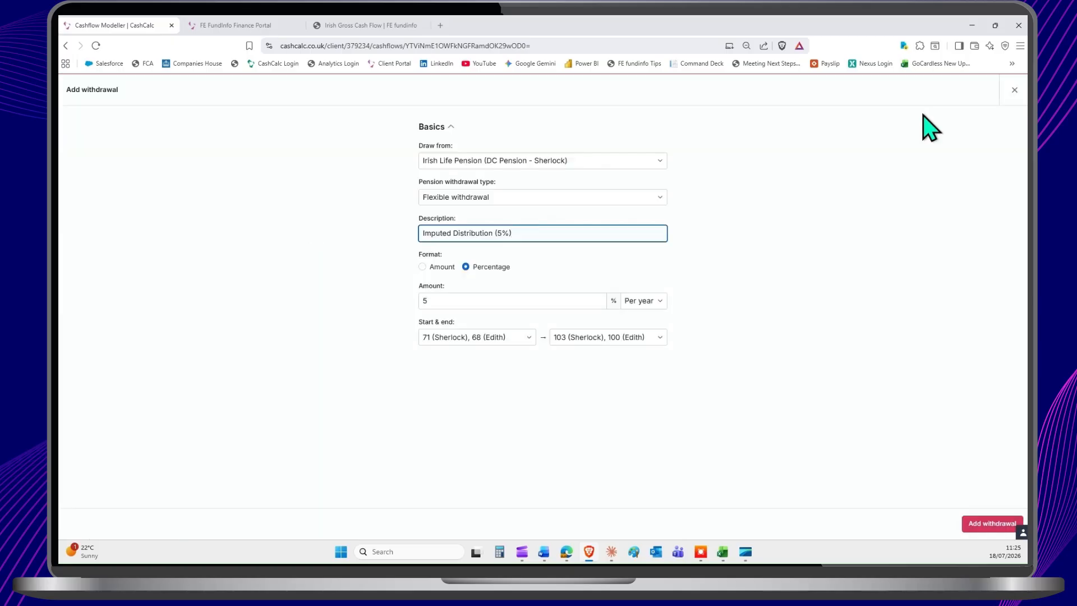
left_click(1013, 91)
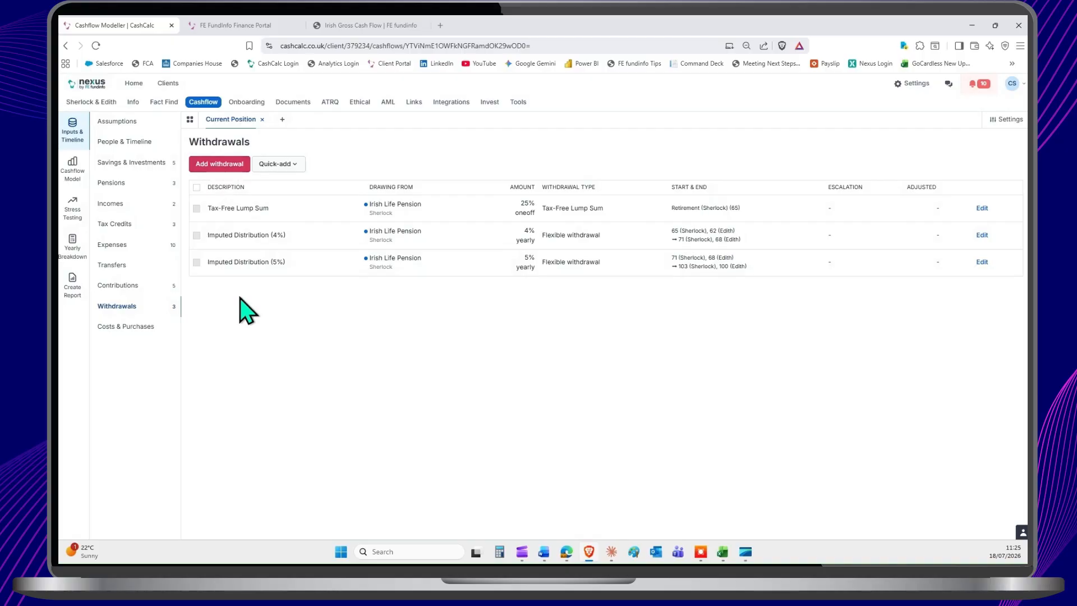
Step: Start a new income, compare the Other income category with Employment, and keep Employment with the owner and description unchanged
left_click(124, 206)
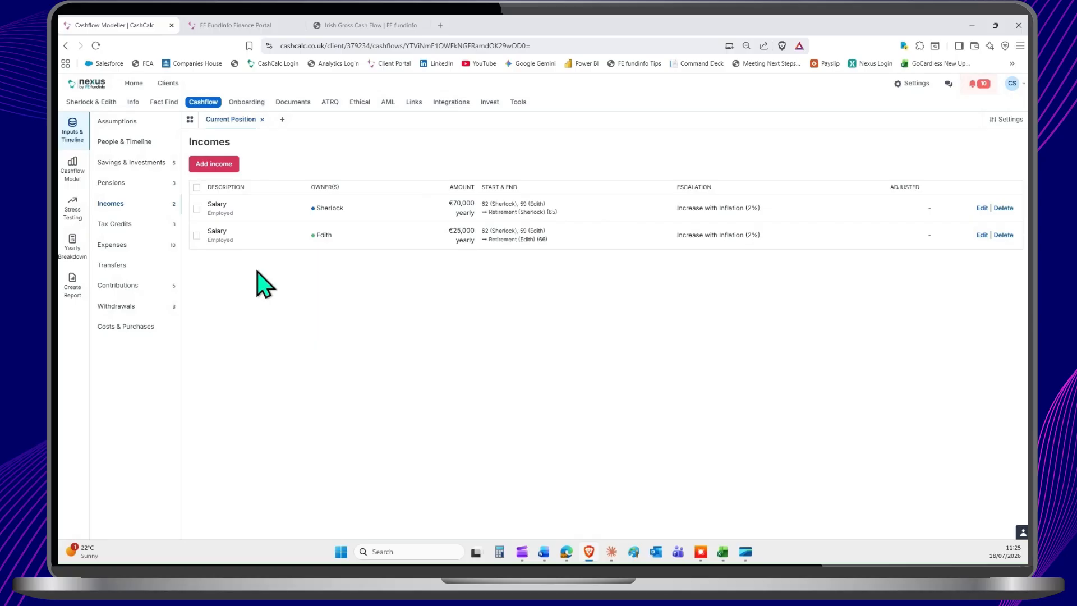
left_click(217, 164)
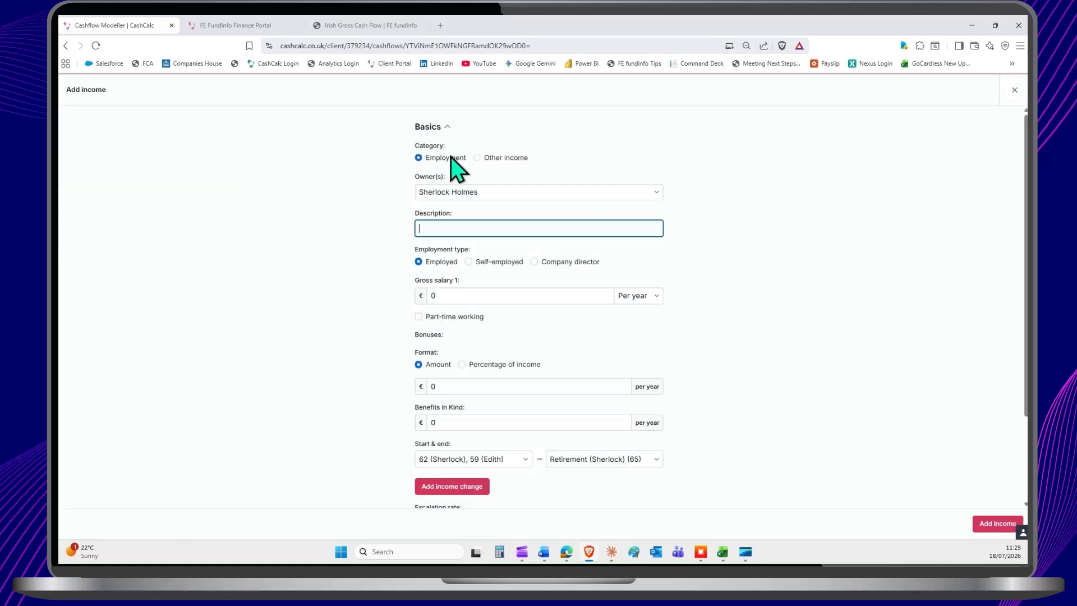
left_click(476, 157)
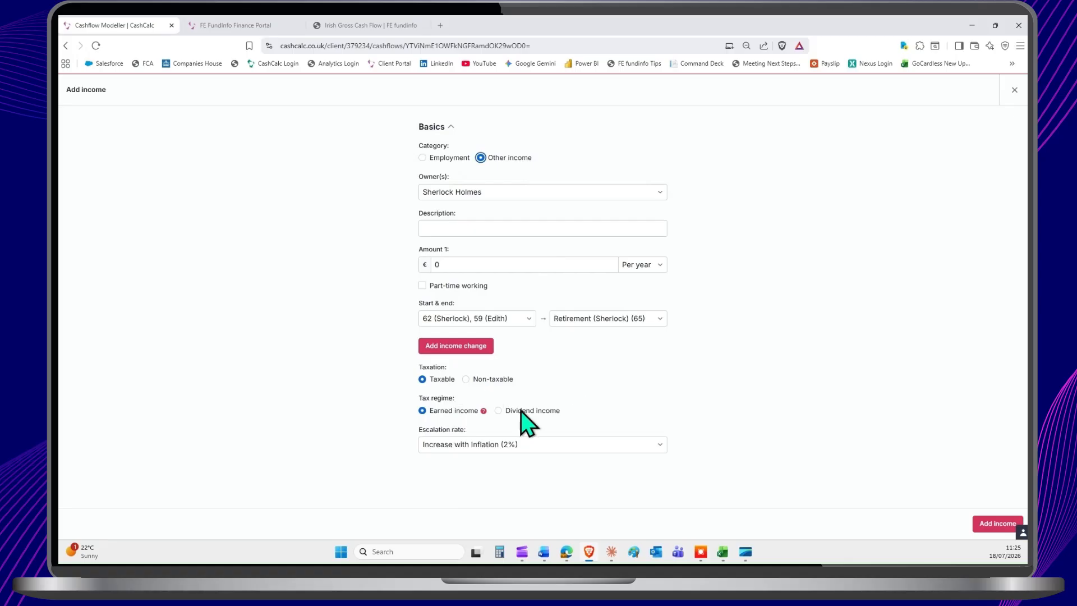
left_click(422, 158)
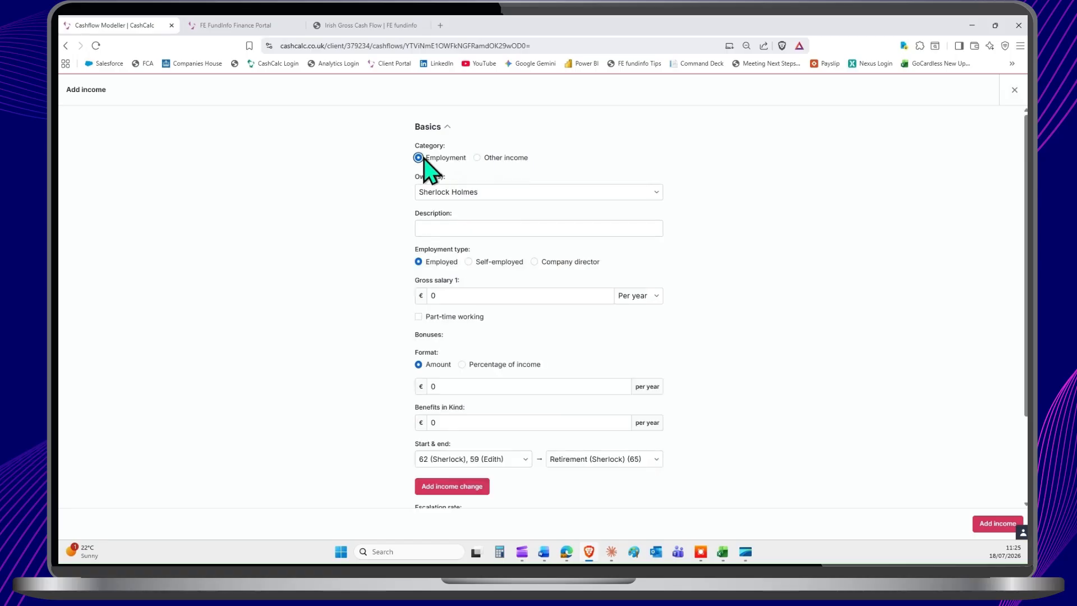
left_click(460, 192)
left_click(460, 191)
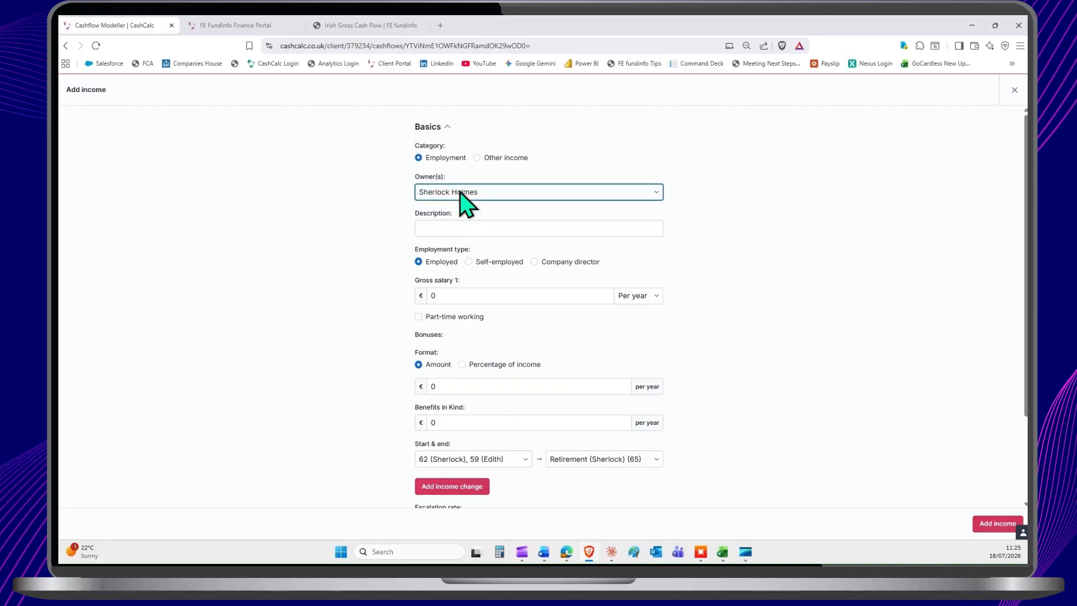
left_click(459, 228)
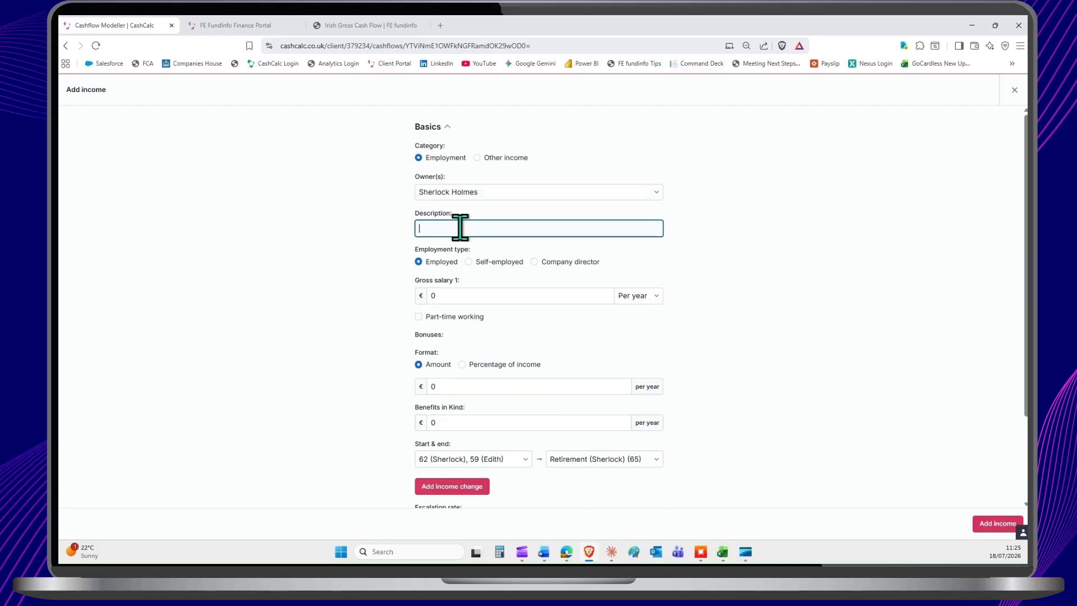
left_click(391, 256)
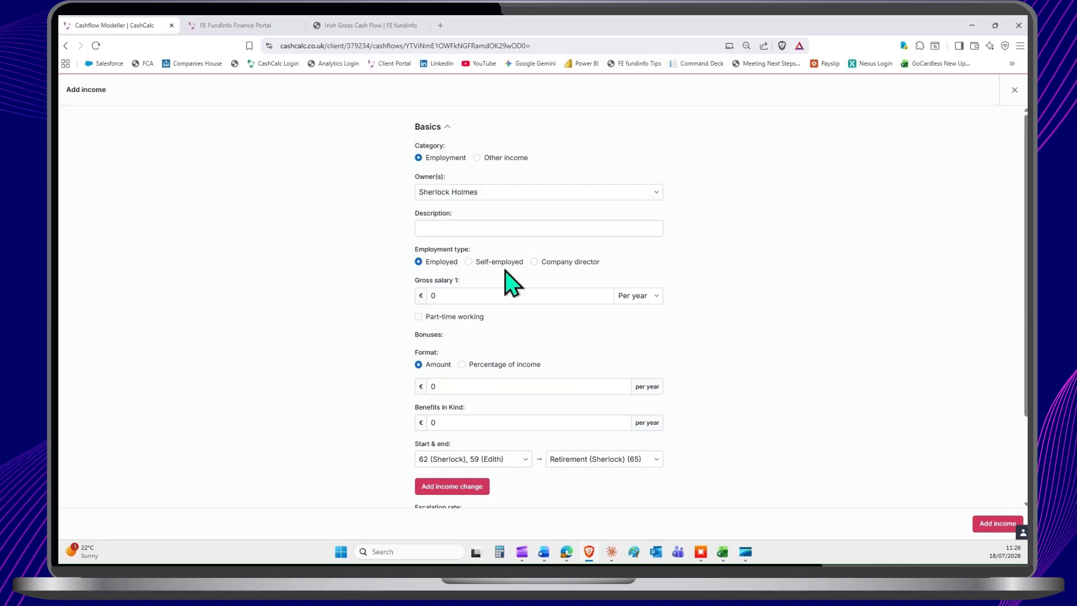
Step: Try the Company director employment type and return to Employed, then switch part-time working on and off again
left_click(469, 262)
key("Right")
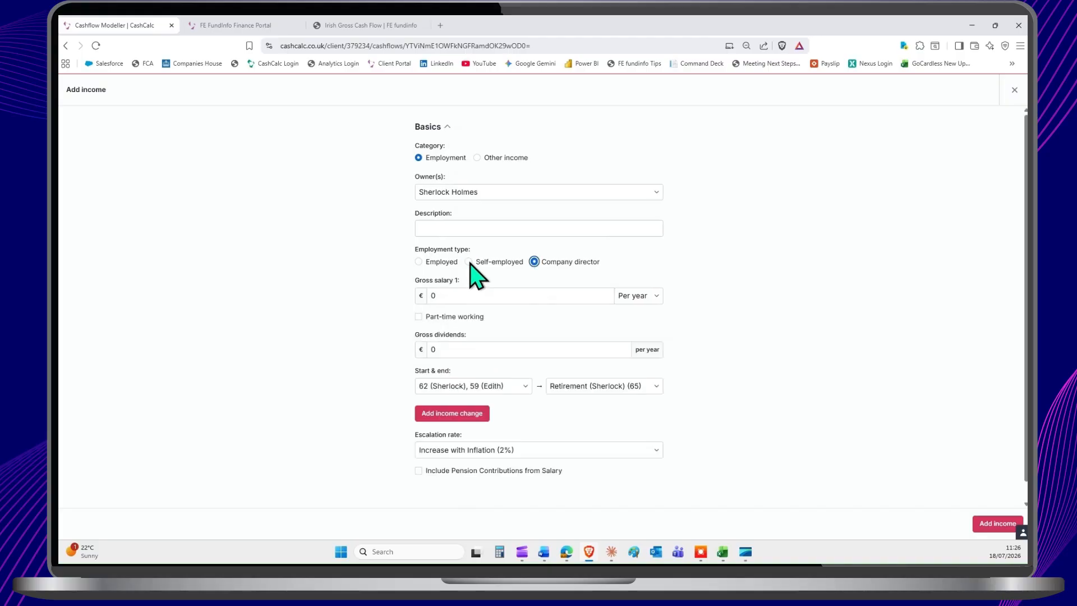
left_click(418, 262)
left_click(445, 296)
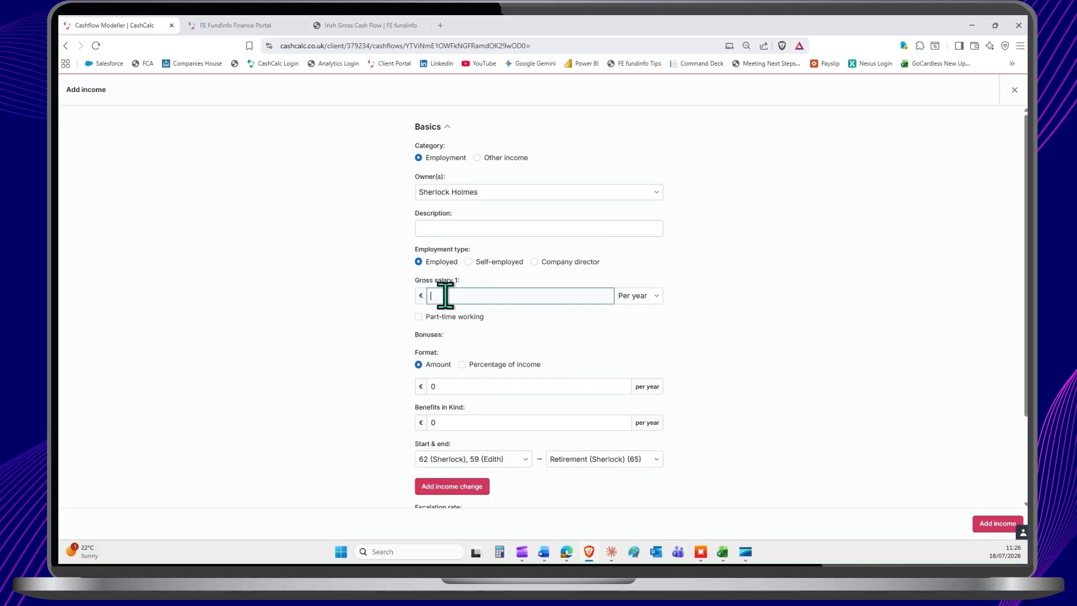
left_click(419, 318)
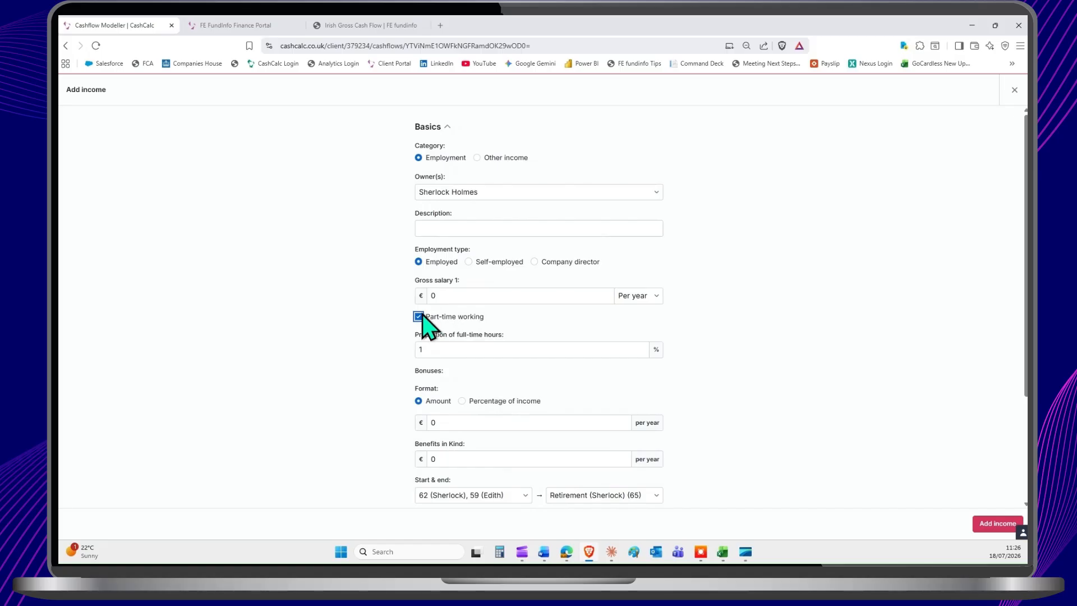
left_click(418, 317)
Step: Add an income change to the new employment income and open its second gross salary for editing
scroll(503, 332, "down", 2)
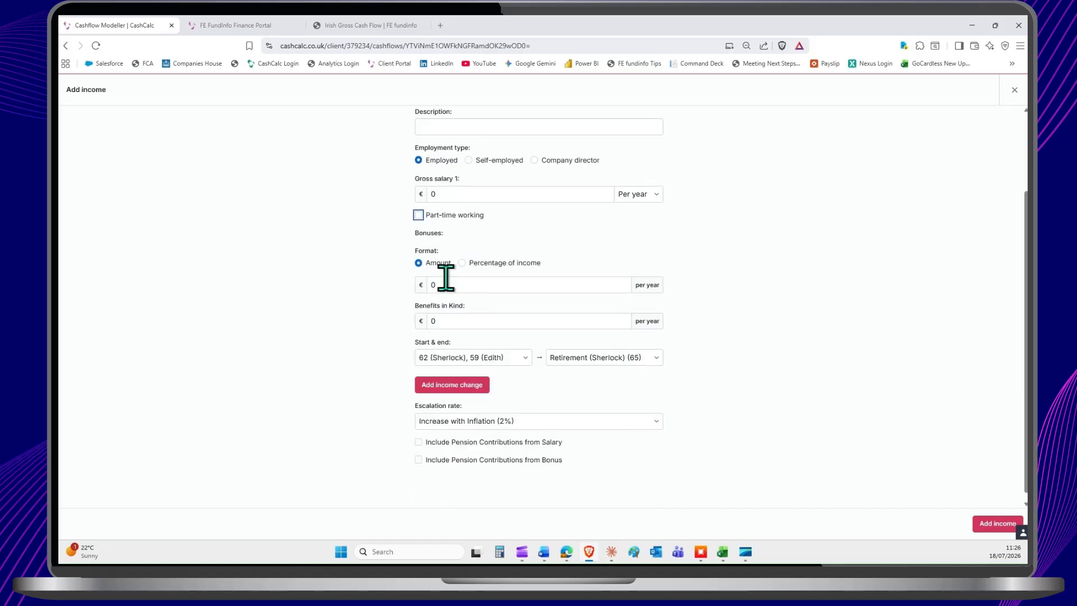
left_click(450, 385)
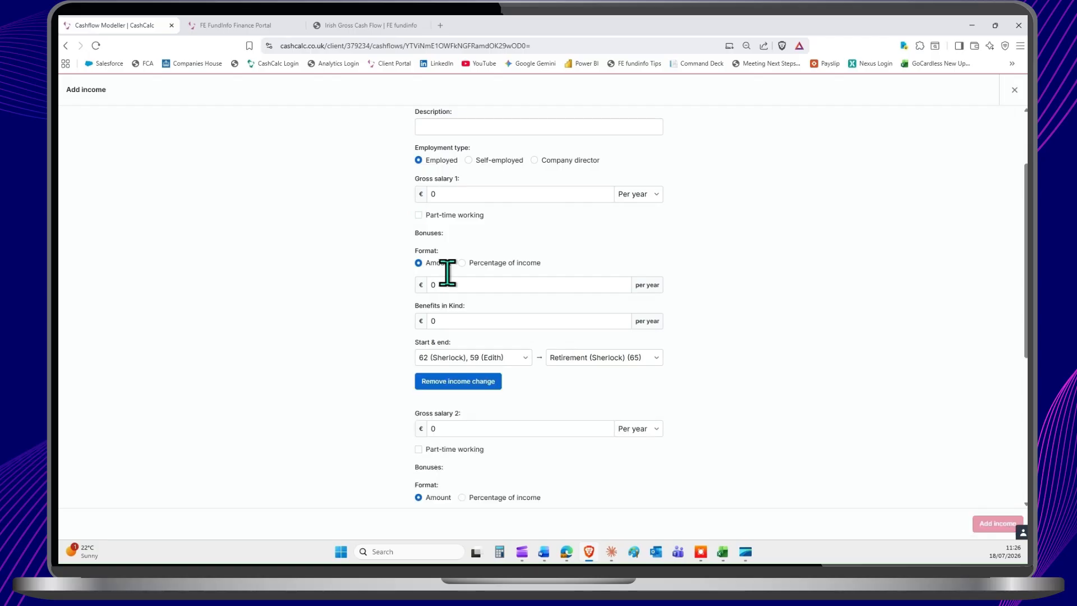
triple_click(437, 180)
scroll(468, 236, "down", 3)
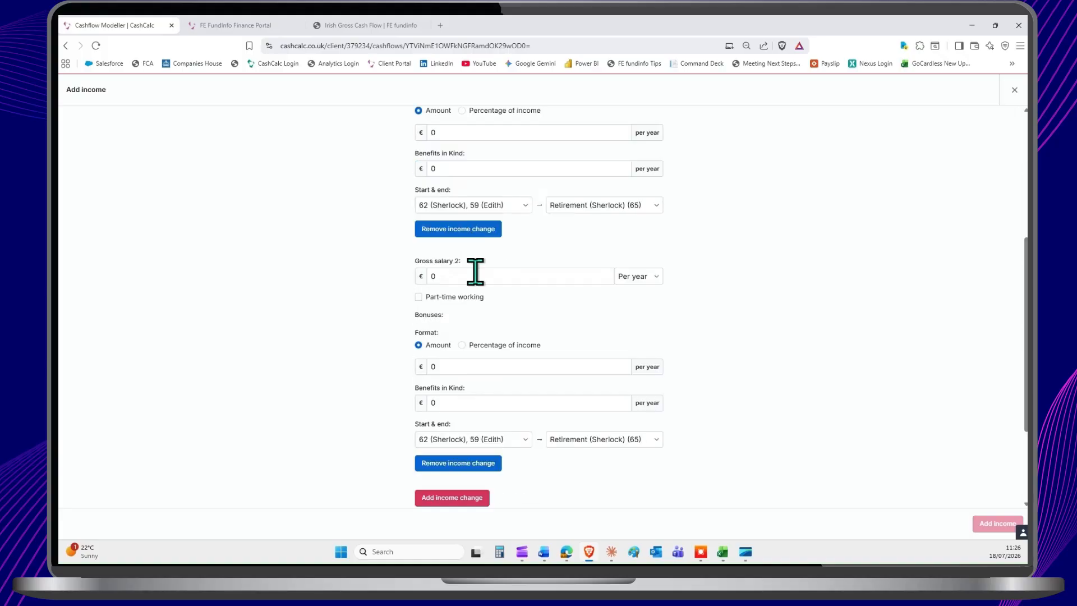
triple_click(441, 264)
left_click(444, 277)
Step: Try including pension contributions from salary to the Irish Life Pension as a percentage of income, and close the income form without adding it
scroll(552, 272, "down", 1)
scroll(547, 259, "down", 2)
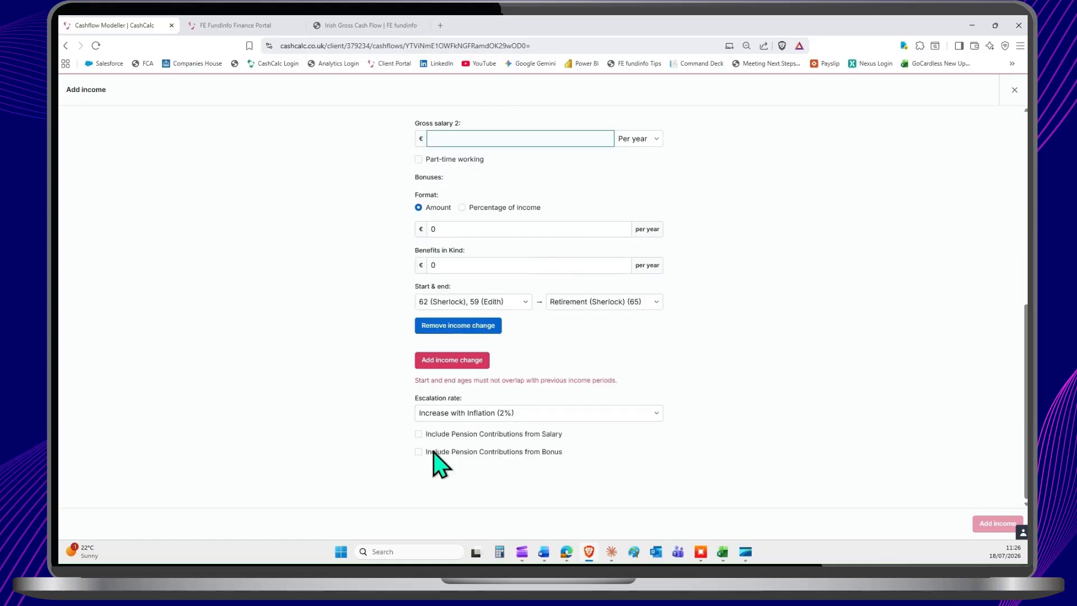
left_click(430, 435)
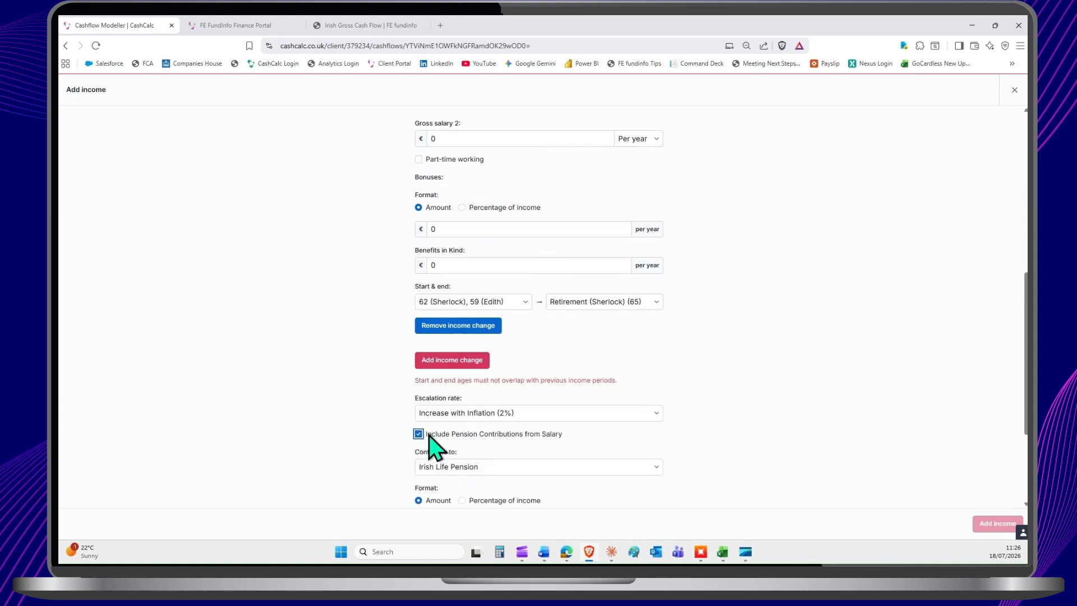
scroll(473, 442, "down", 2)
scroll(474, 442, "down", 1)
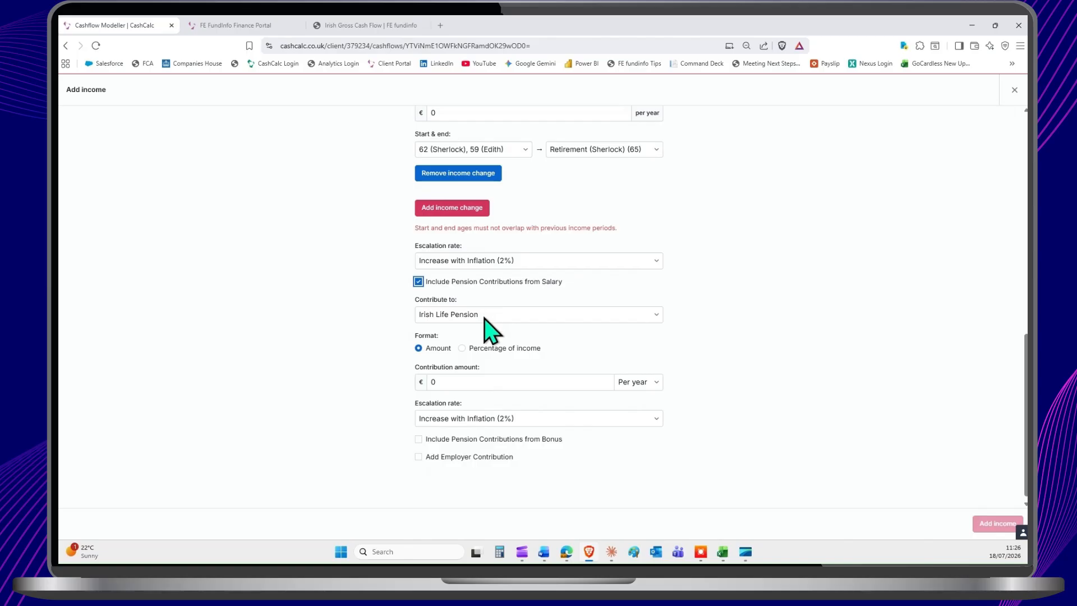
left_click(461, 348)
left_click(454, 413)
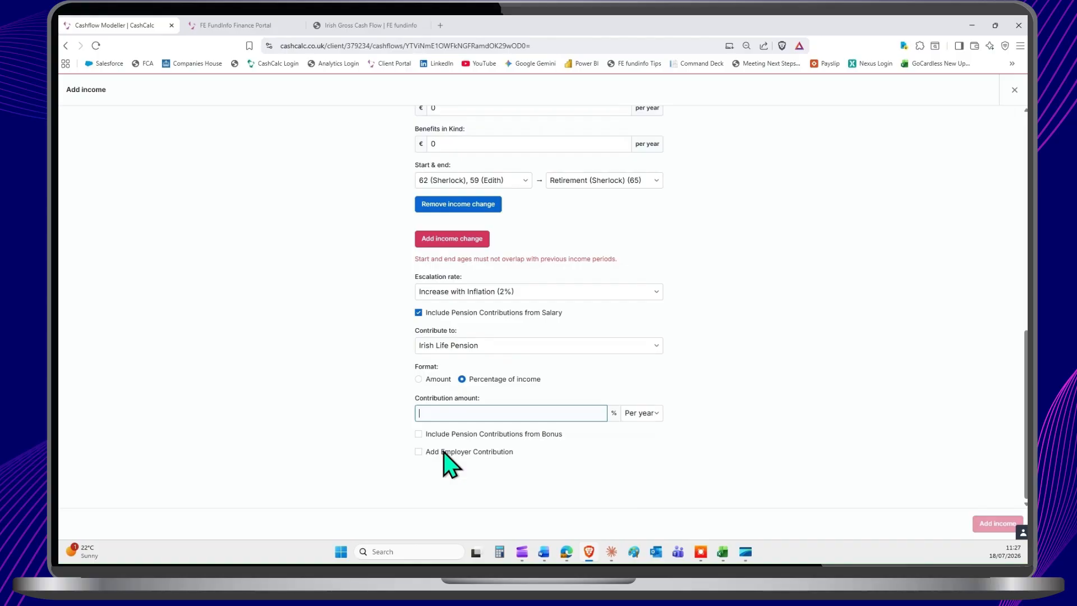
left_click(1016, 91)
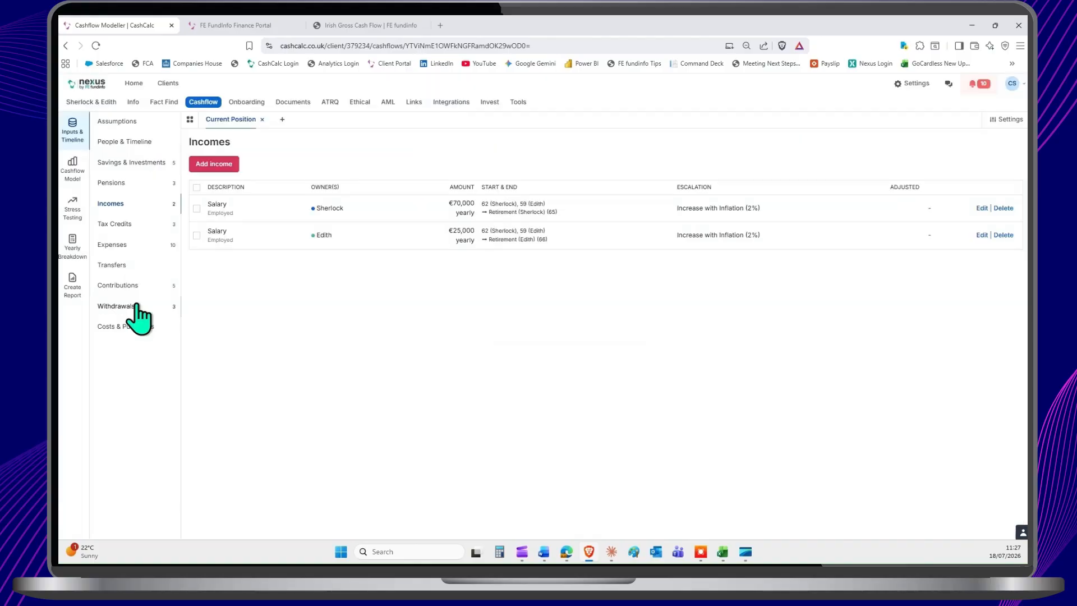
Step: Review the contributions, and try the Blind Tax Credit type in a new tax credit, closing it without adding it
left_click(118, 286)
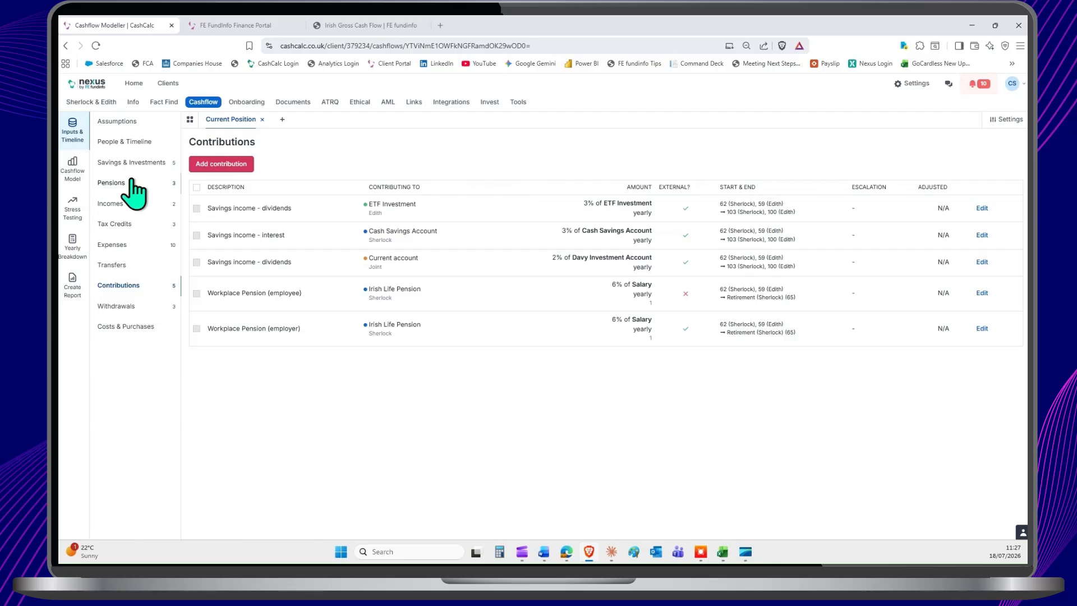
left_click(118, 224)
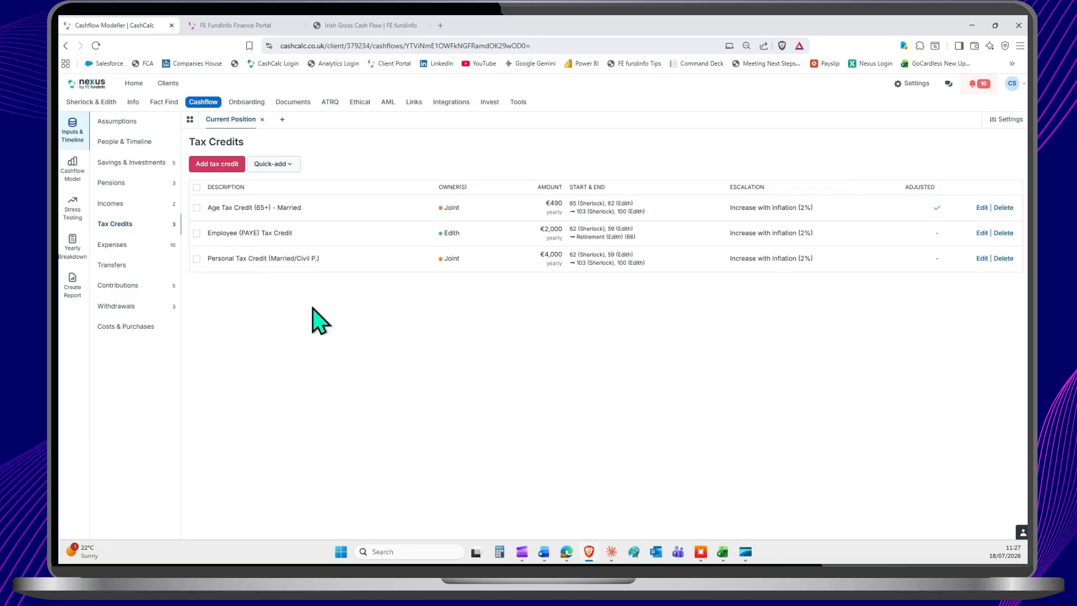
left_click(224, 167)
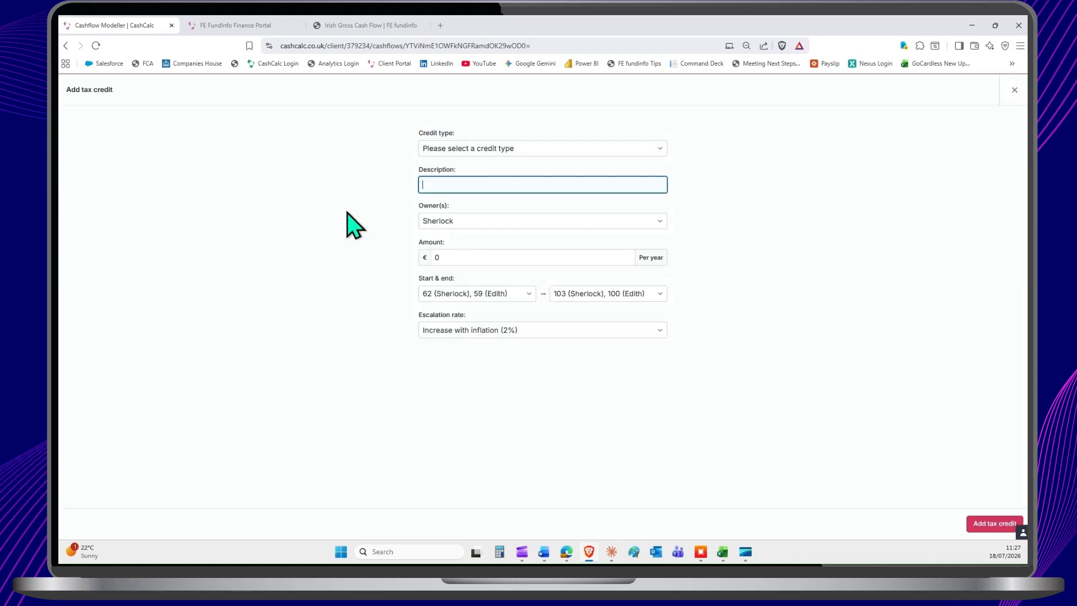
left_click(516, 149)
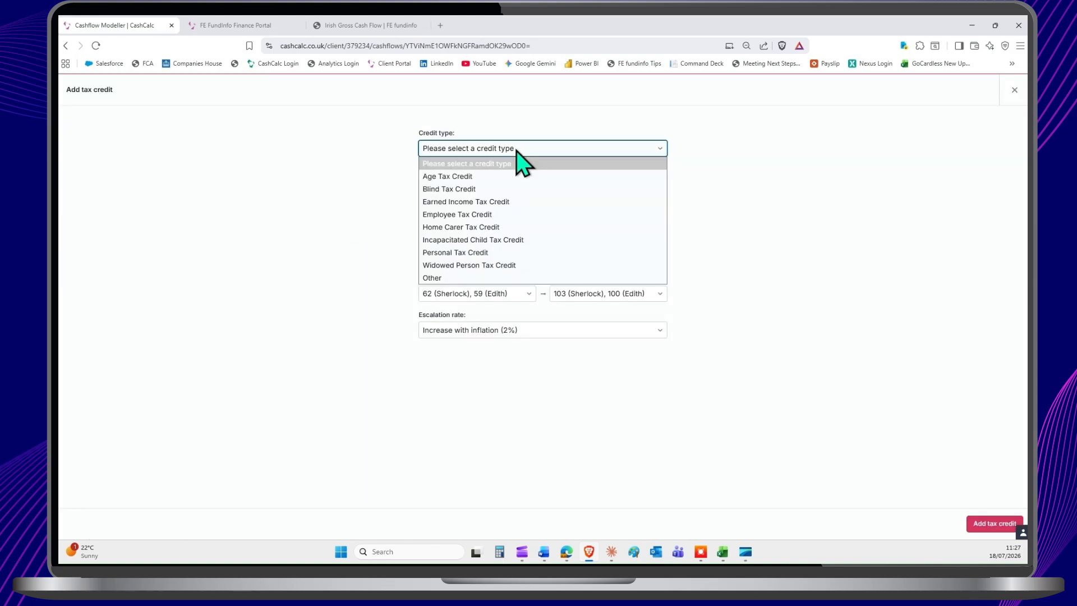
left_click(516, 150)
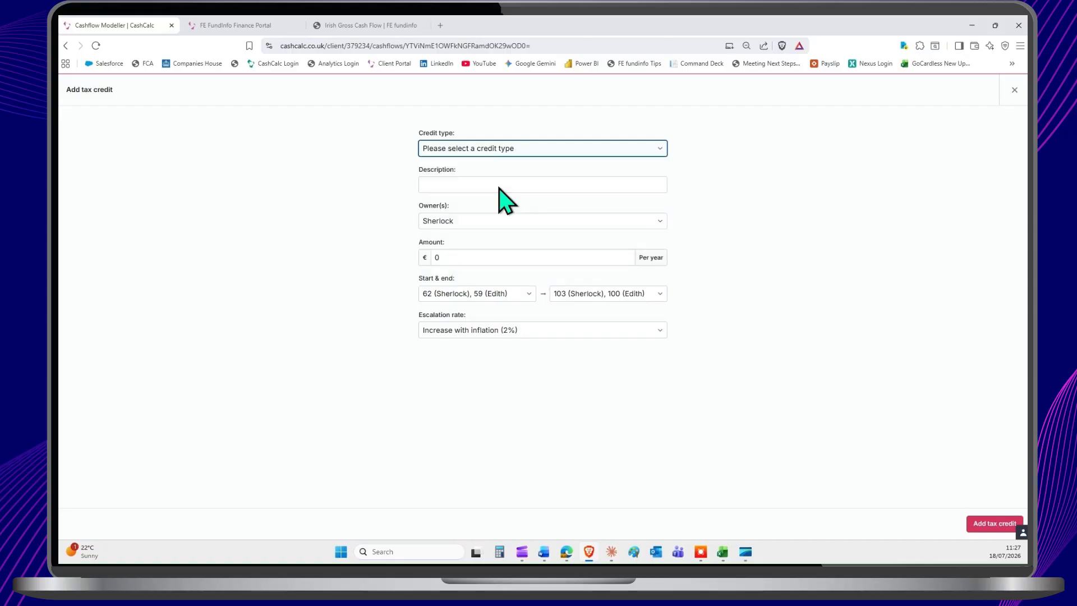
left_click(469, 220)
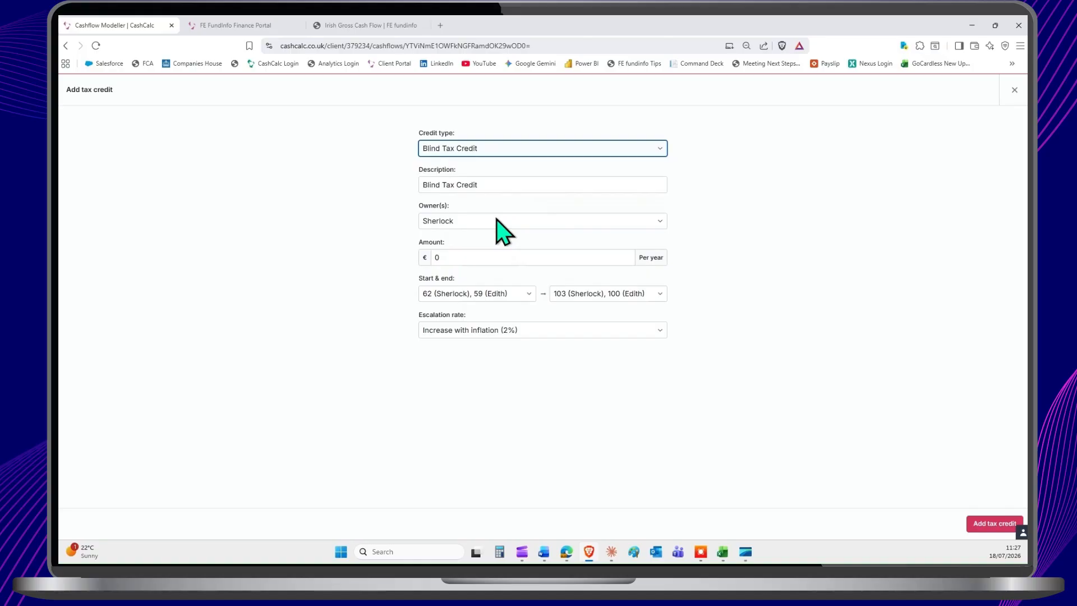
left_click(1013, 90)
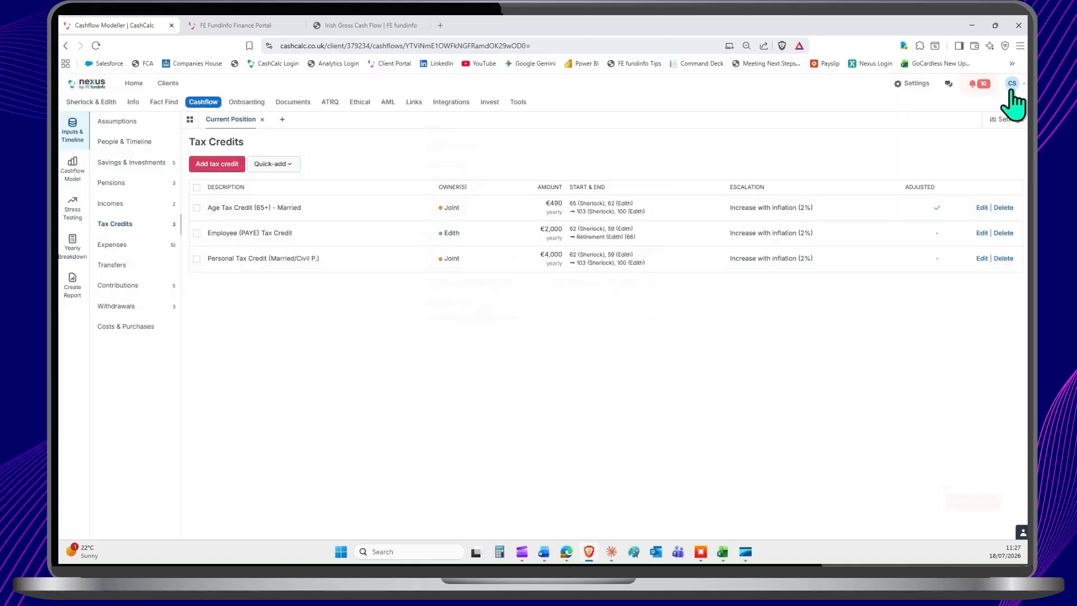
Step: Open the quick-add Age Tax Credit (65+) - Married and close it without adding it
left_click(275, 164)
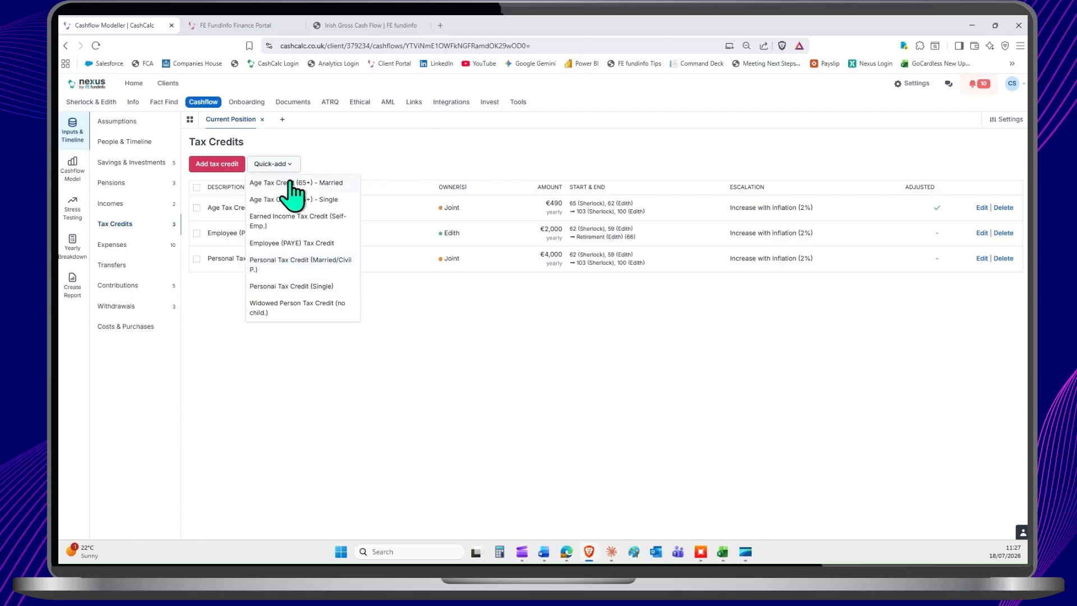
left_click(291, 184)
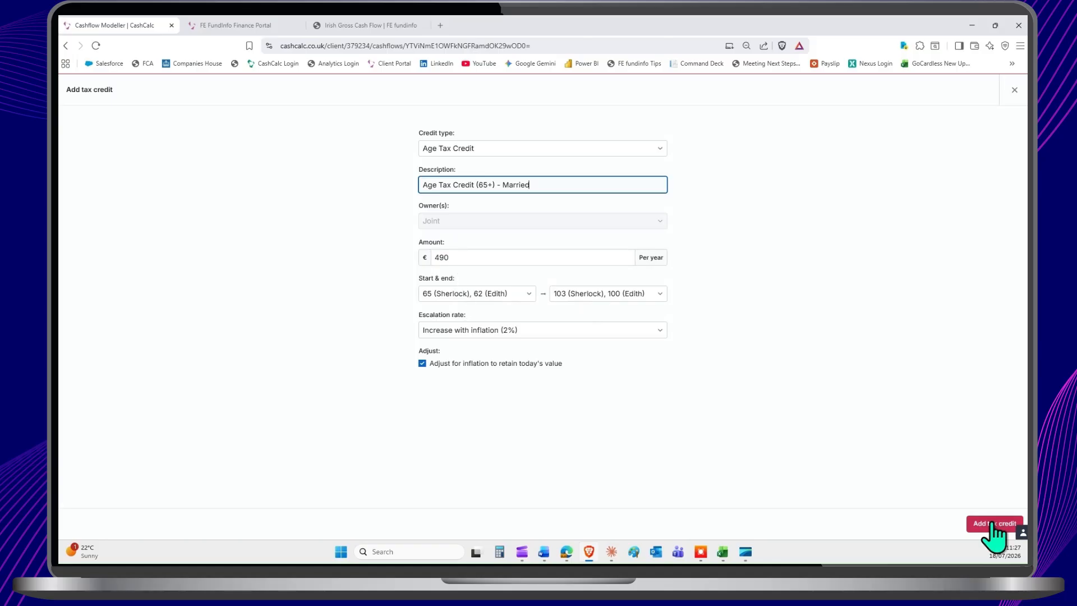
left_click(1014, 90)
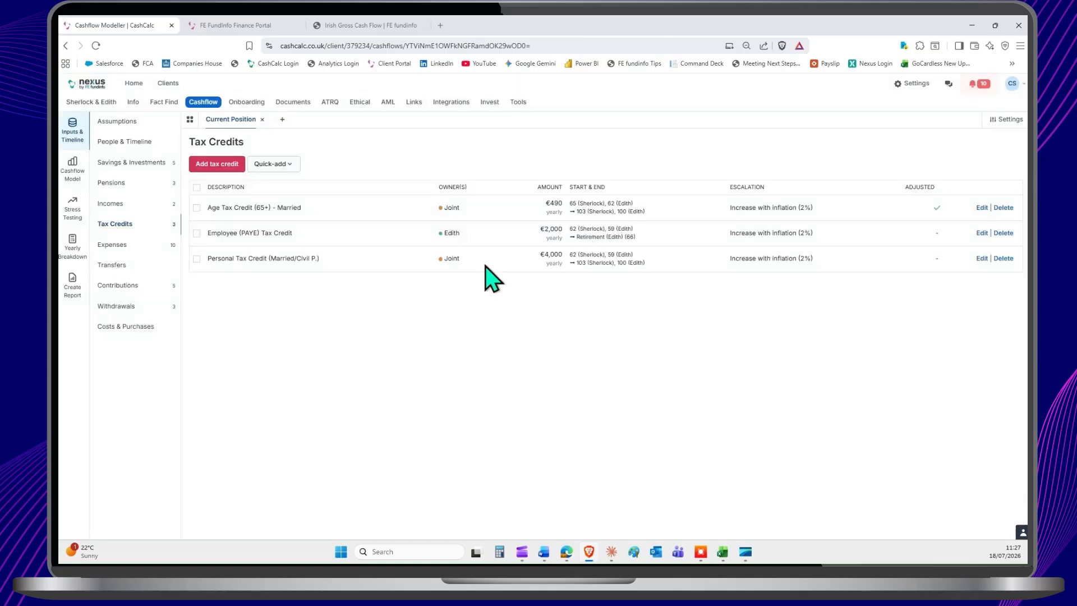
Step: Review the expenses, compare the Essential, Lifestyle and Discretionary priorities in a new expense, and close it without adding it
left_click(110, 245)
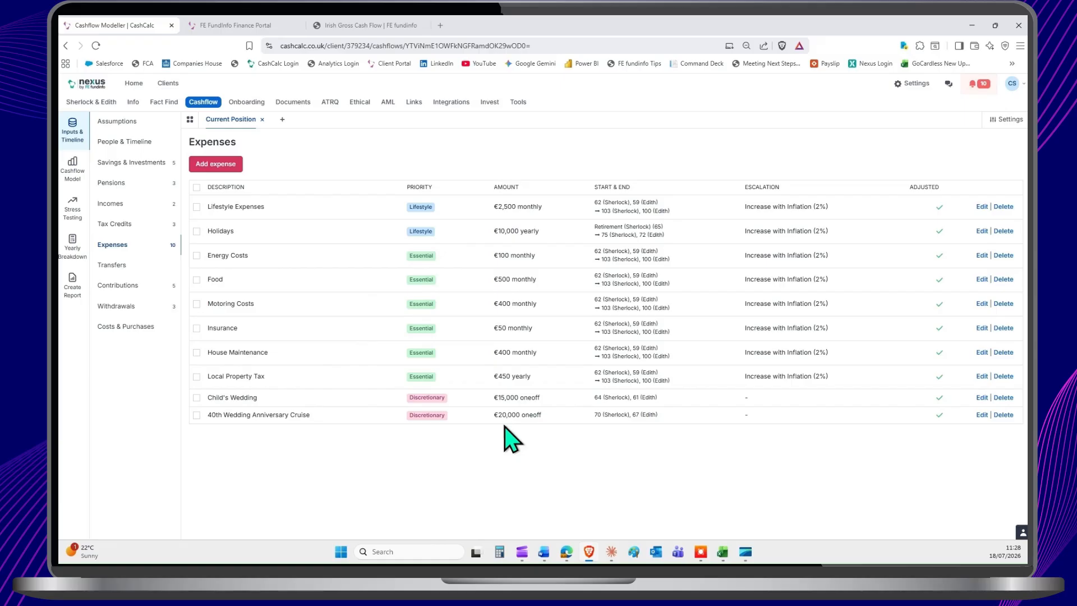
left_click(229, 168)
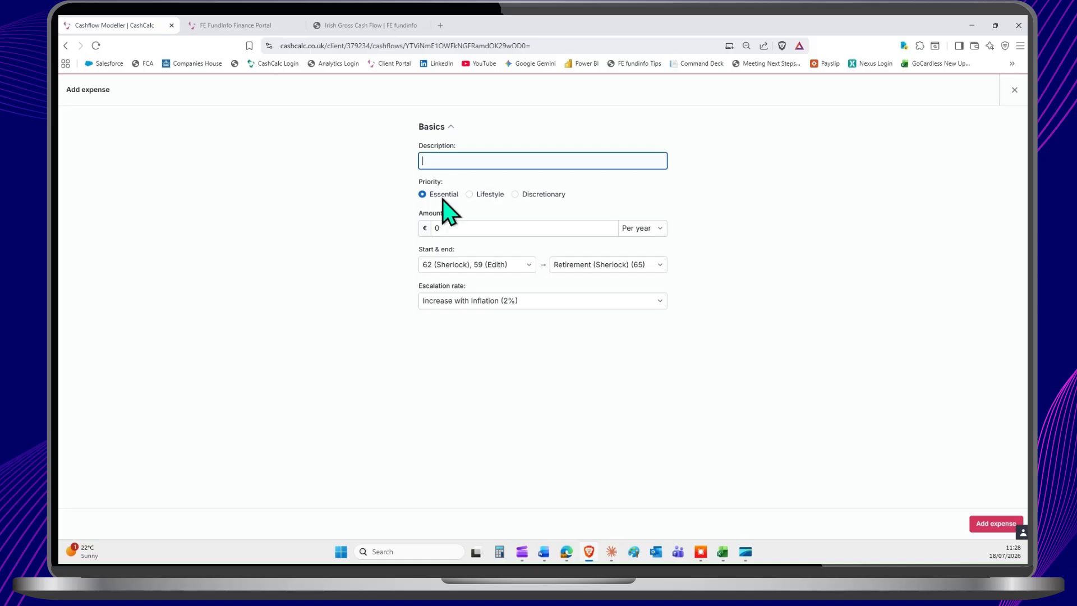
left_click(470, 196)
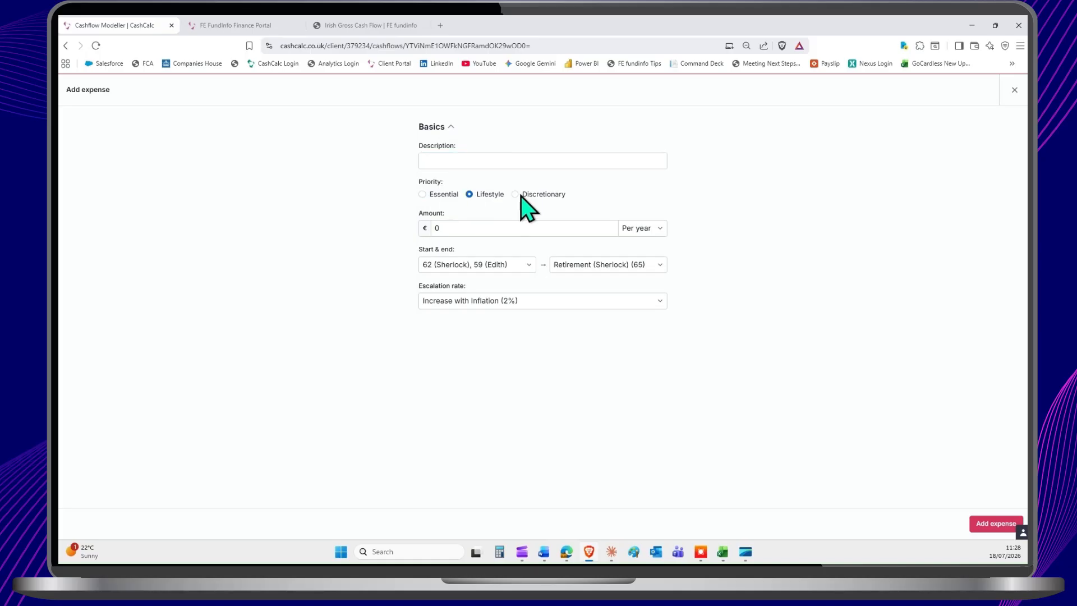
left_click(516, 195)
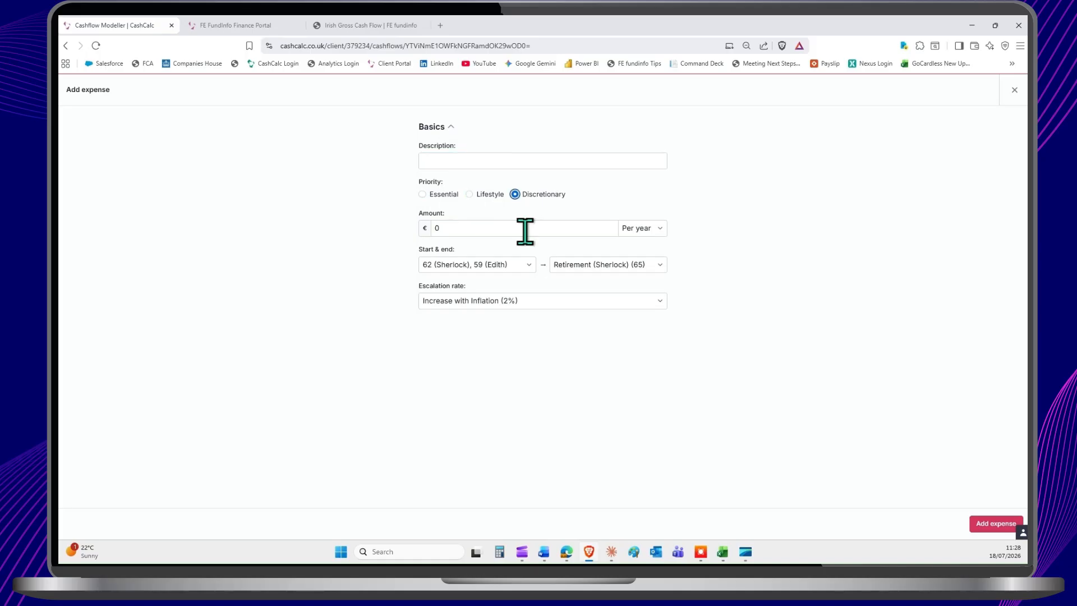
left_click(1015, 91)
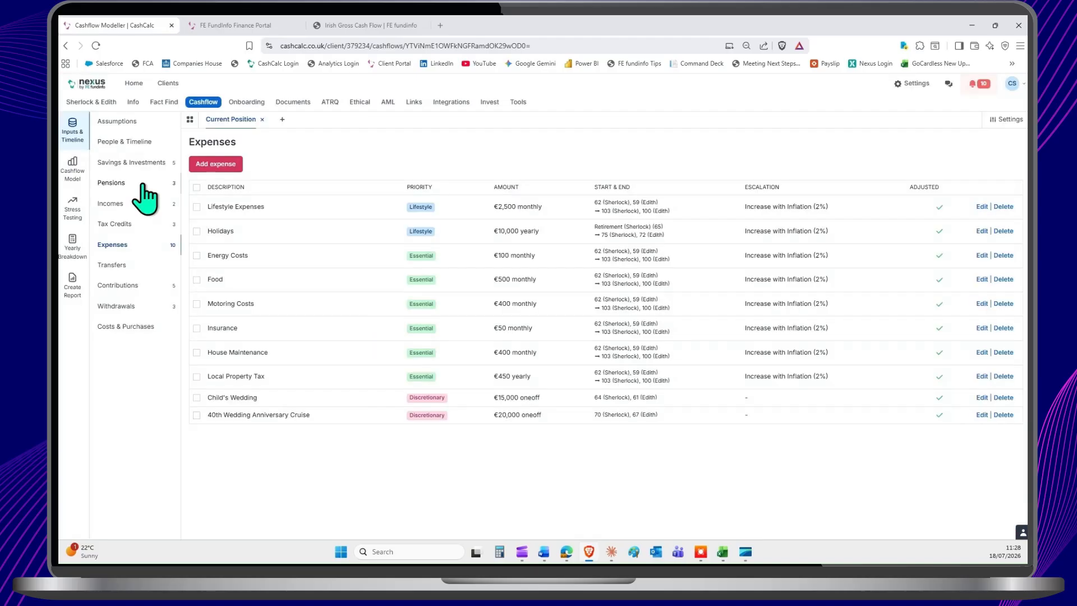
Step: Open the cashflow model's Money in vs. Money out chart and reduce it to the essential, lifestyle and total expenses lines
left_click(76, 171)
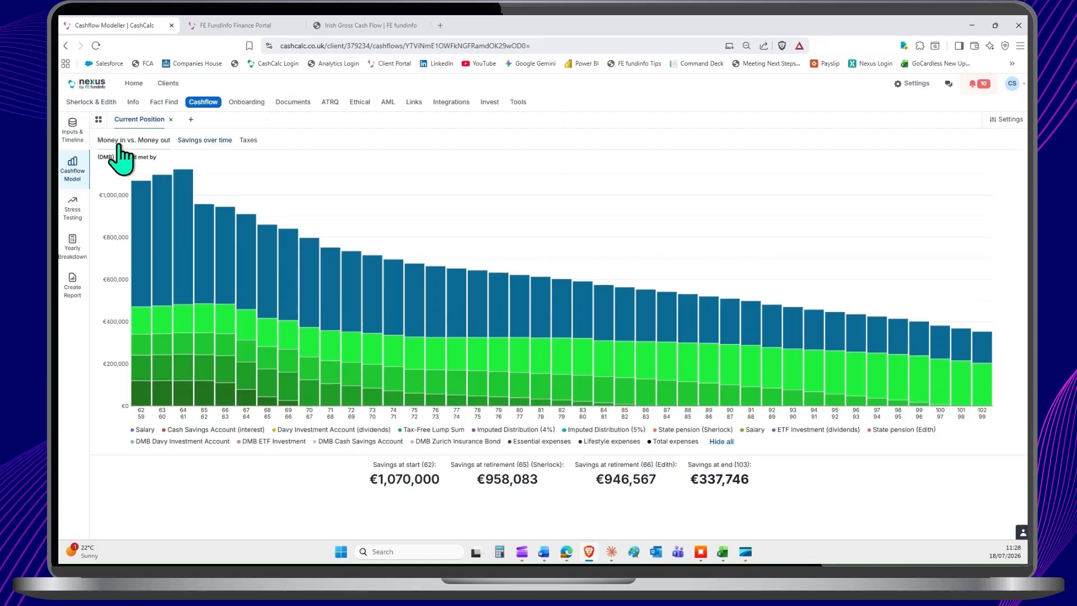
mouse_move(181, 357)
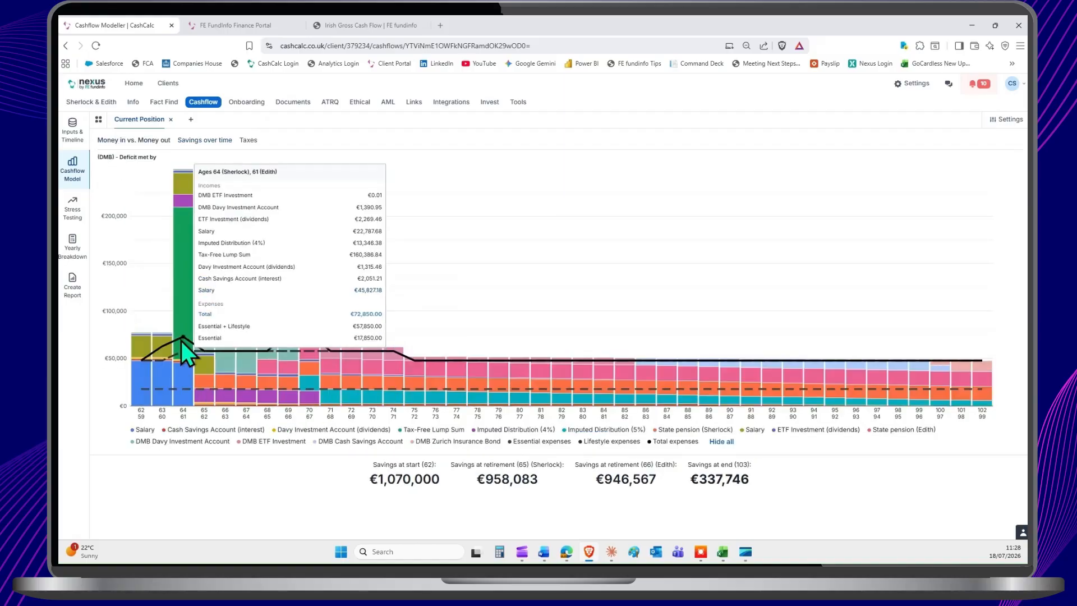
left_click(722, 442)
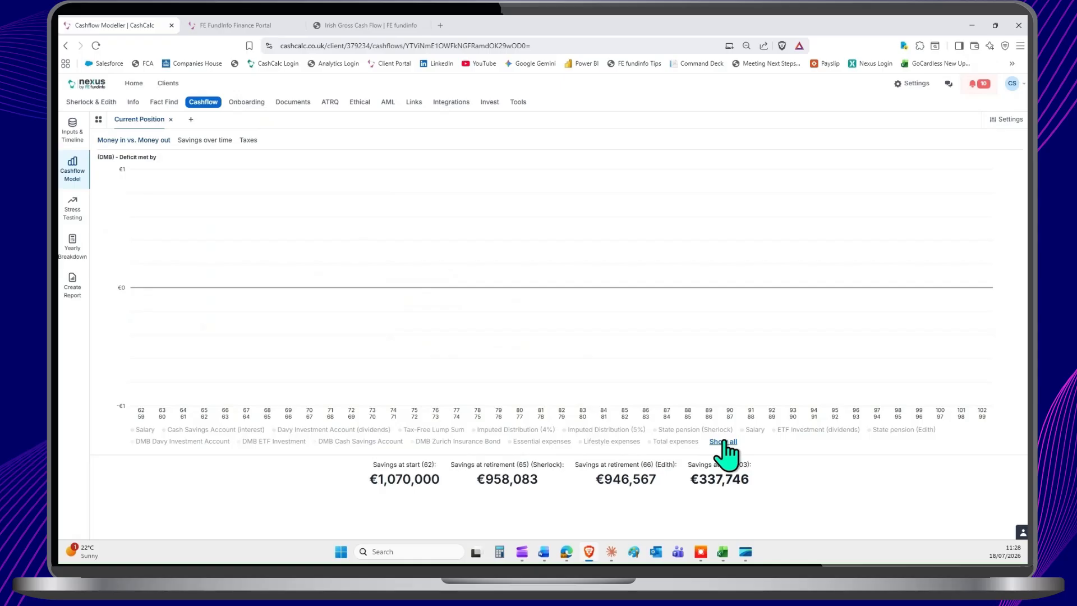
left_click(541, 442)
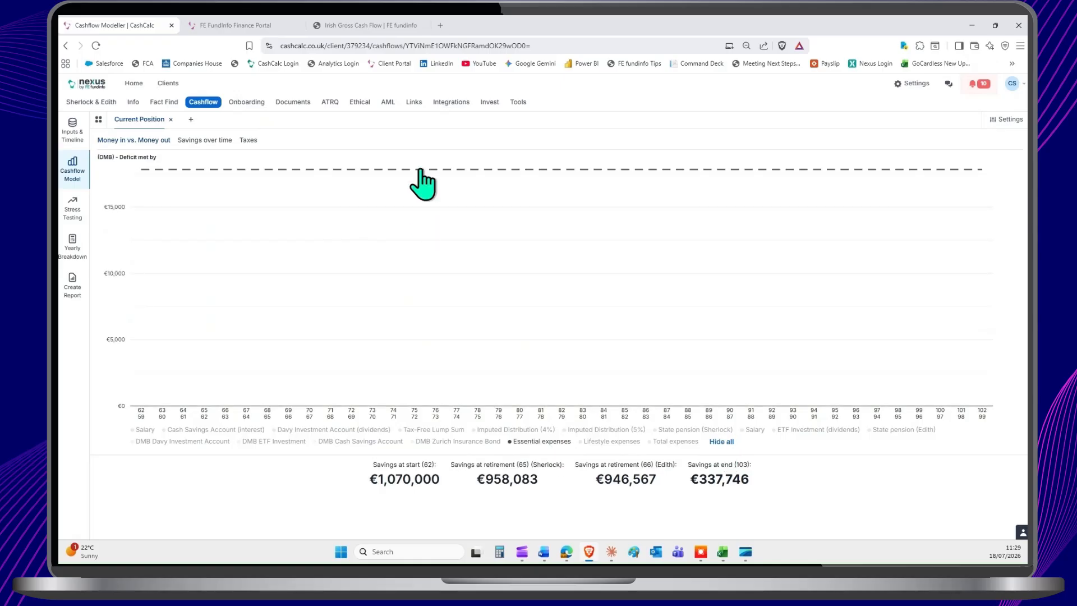
mouse_move(396, 173)
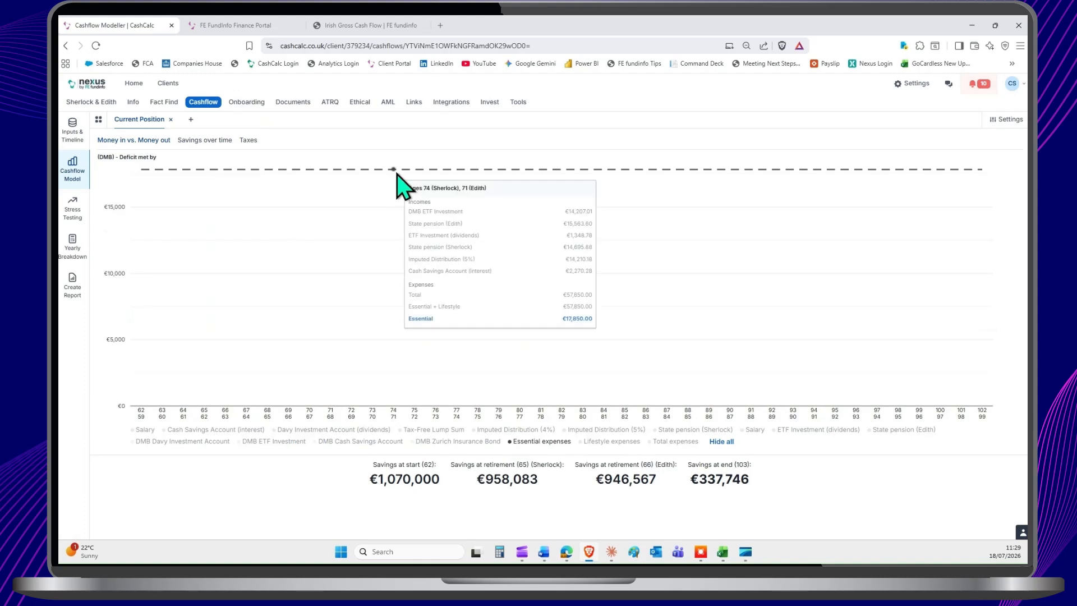
left_click(608, 442)
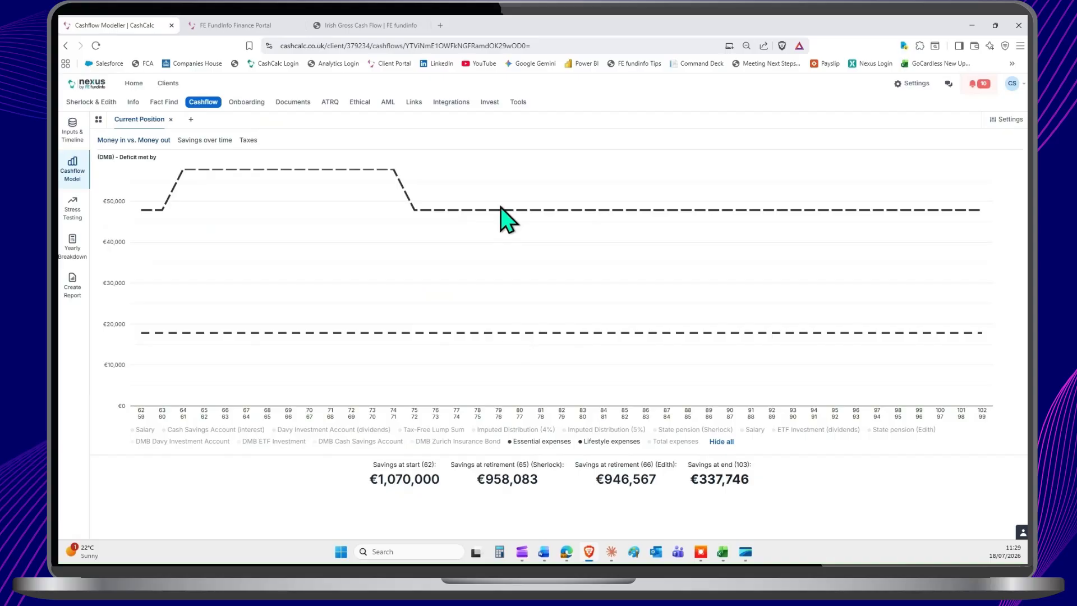
left_click(676, 442)
mouse_move(172, 203)
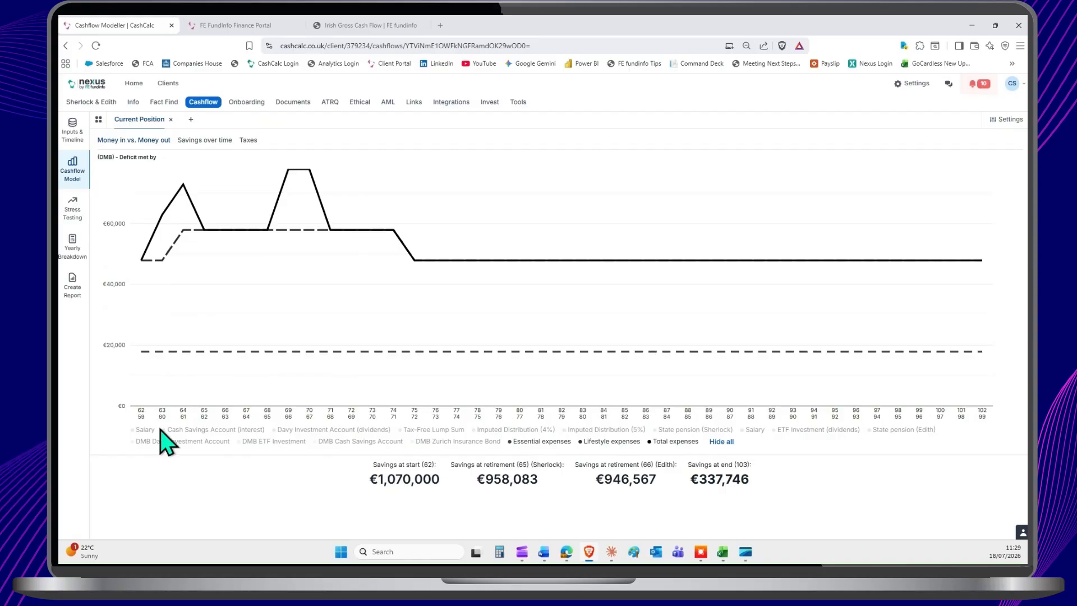
Step: Show both salaries, the Cash Savings Account interest and the Davy Investment Account dividends in the chart
left_click(141, 430)
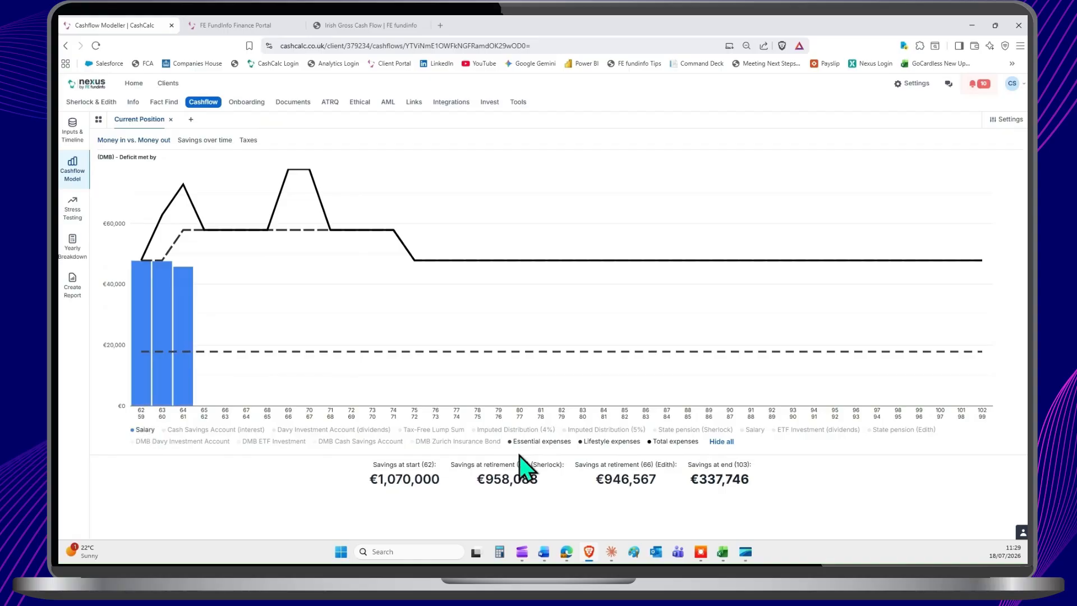
left_click(752, 431)
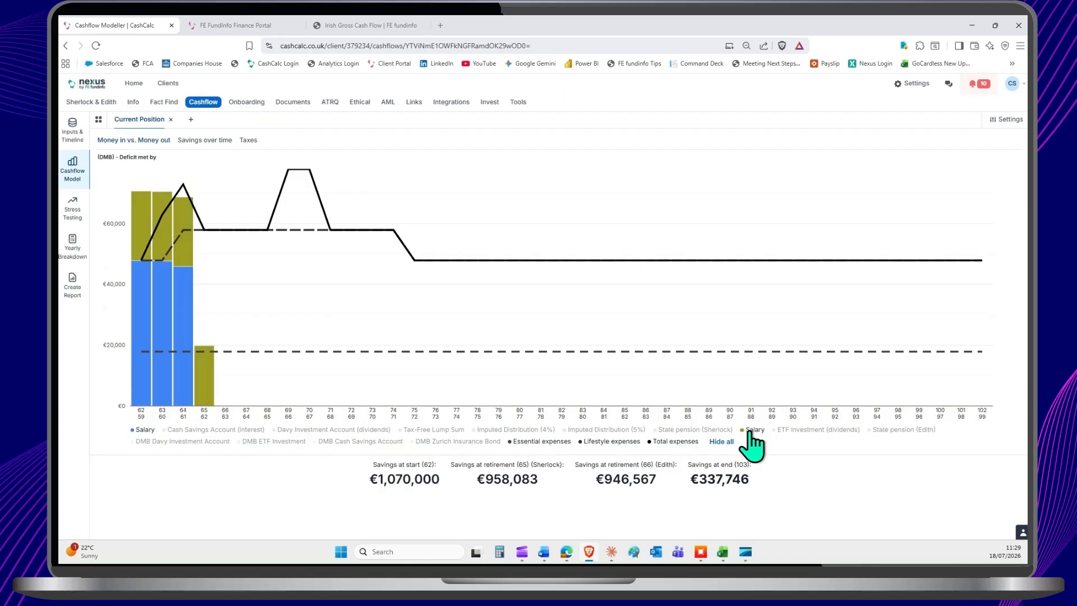
left_click(213, 430)
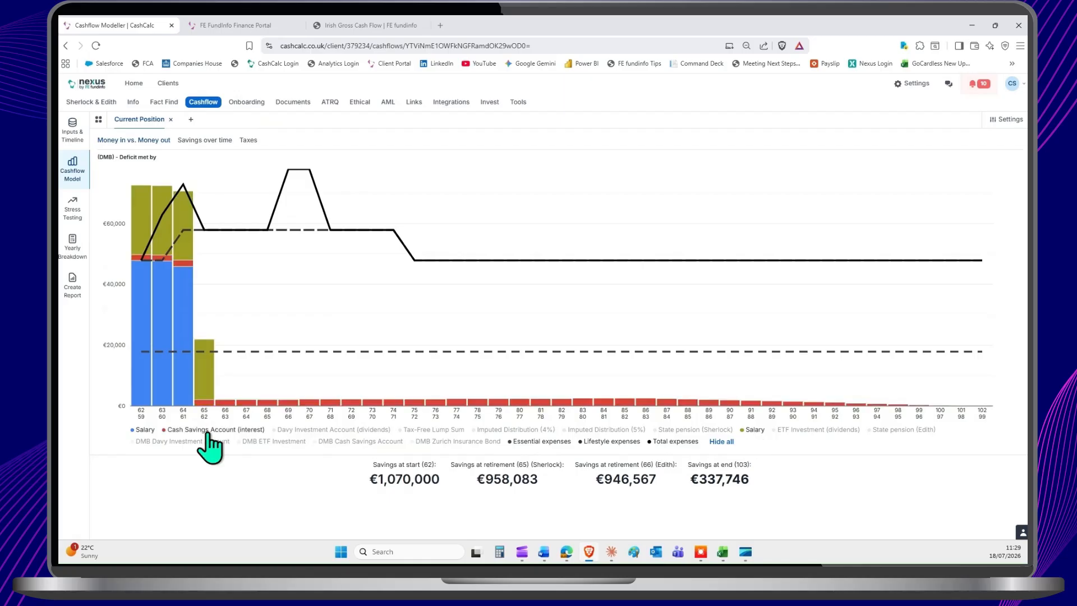
left_click(333, 430)
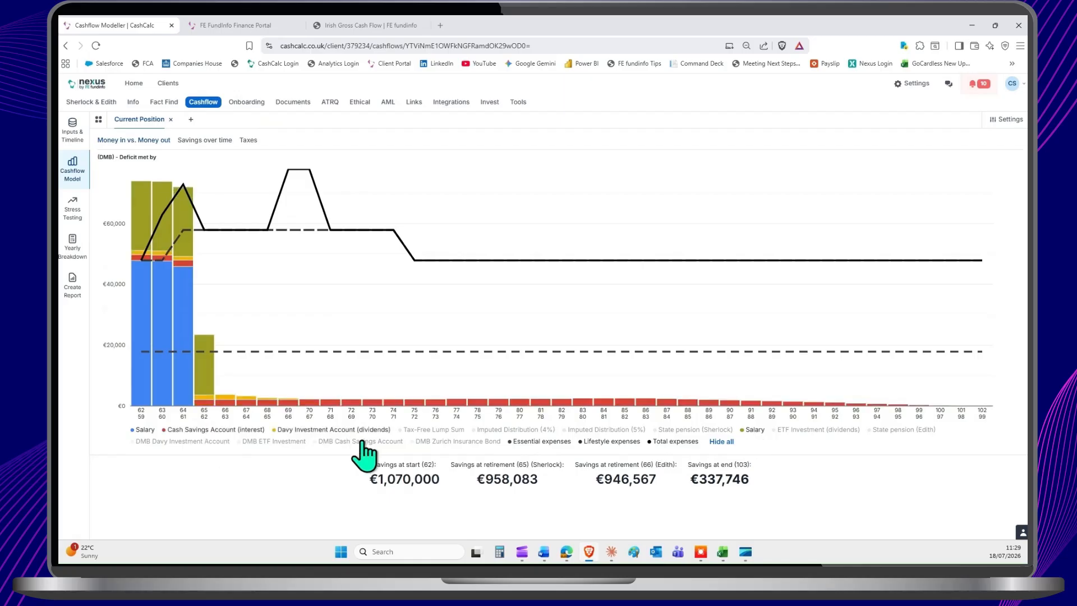
Step: Show the tax-free lump sum, the 4% and 5% imputed distributions, both state pensions and the ETF Investment dividends in the chart
left_click(445, 430)
left_click(501, 430)
left_click(586, 430)
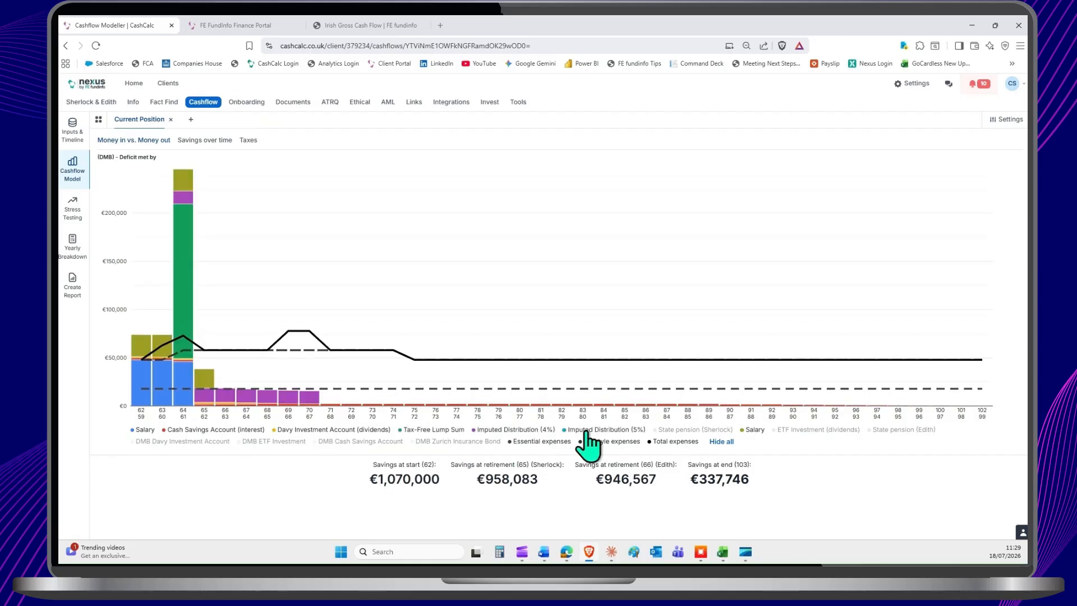
left_click(695, 430)
left_click(818, 430)
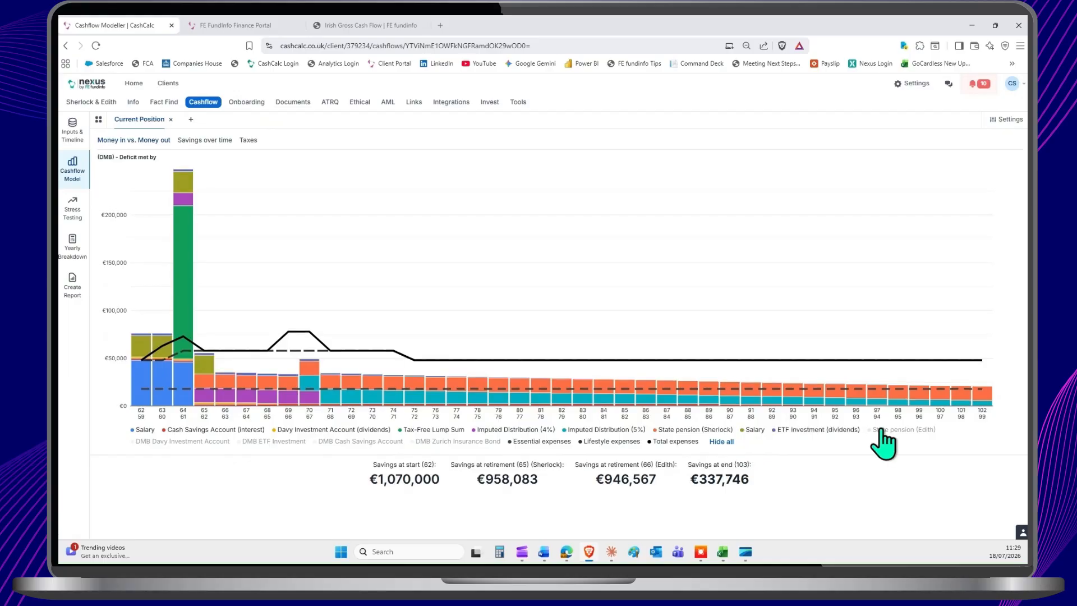
left_click(883, 430)
Step: Show the DMB series for the Davy Investment Account, ETF Investment, Cash Savings Account and Zurich Insurance Bond in the chart
left_click(185, 442)
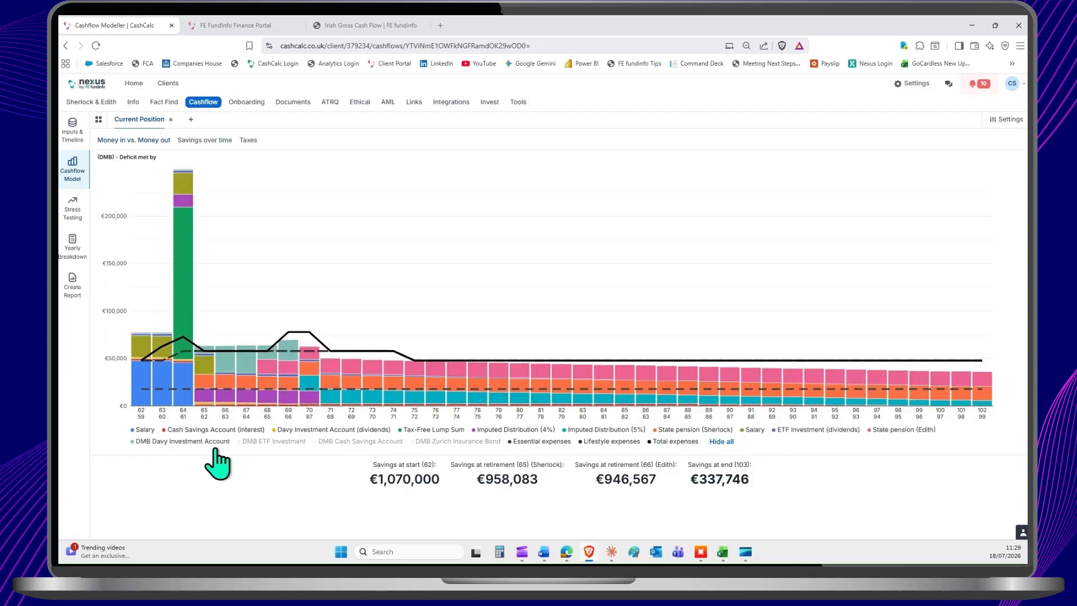
left_click(274, 442)
left_click(362, 442)
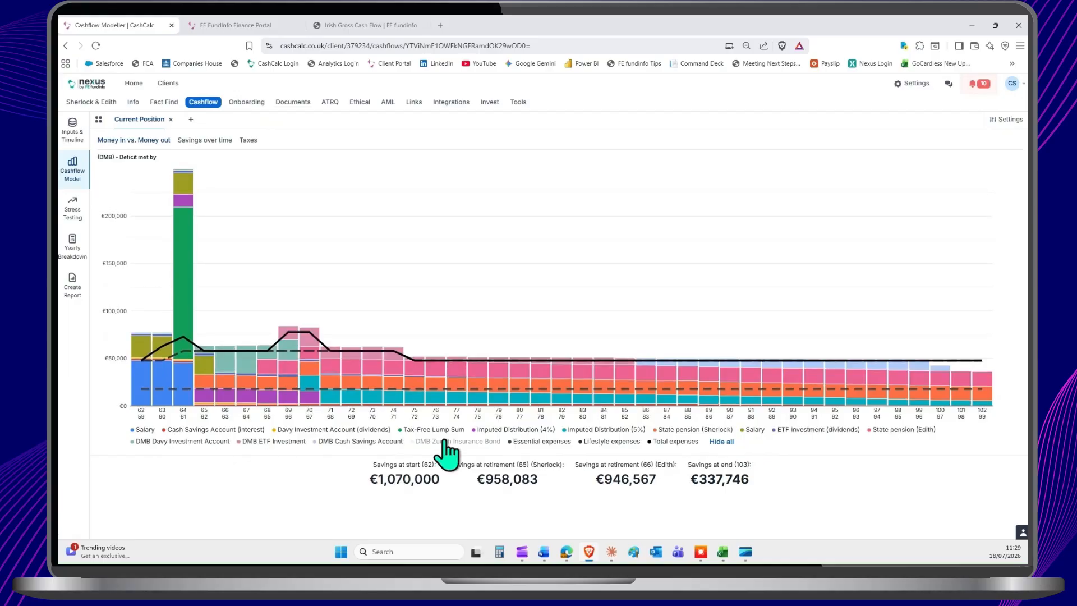
left_click(446, 441)
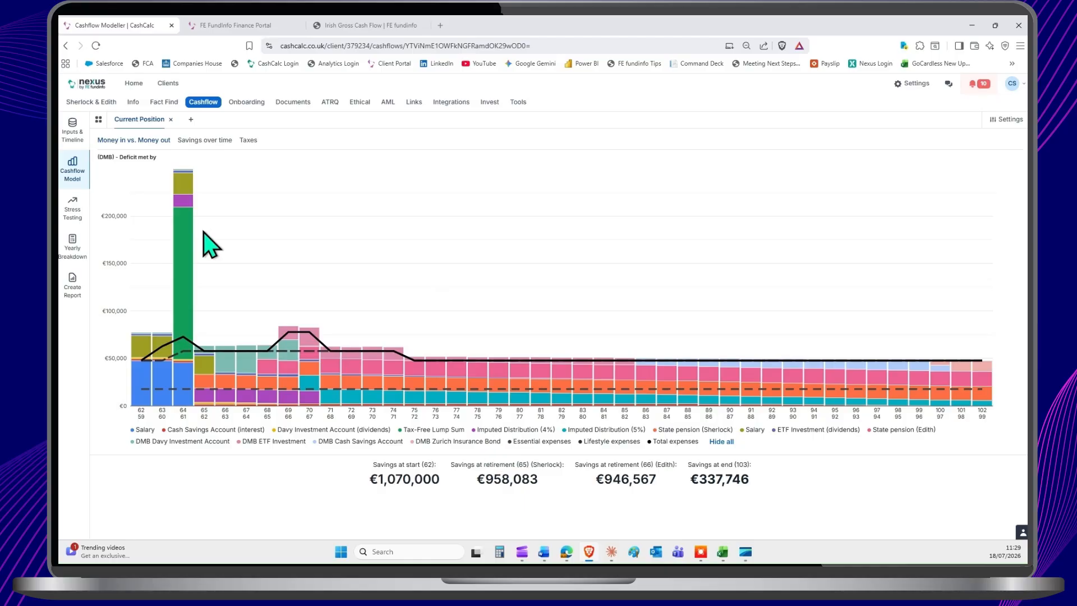
Step: Start a new transfer in the cashflow inputs from the Cash Savings Account to the ETF Investment
left_click(73, 132)
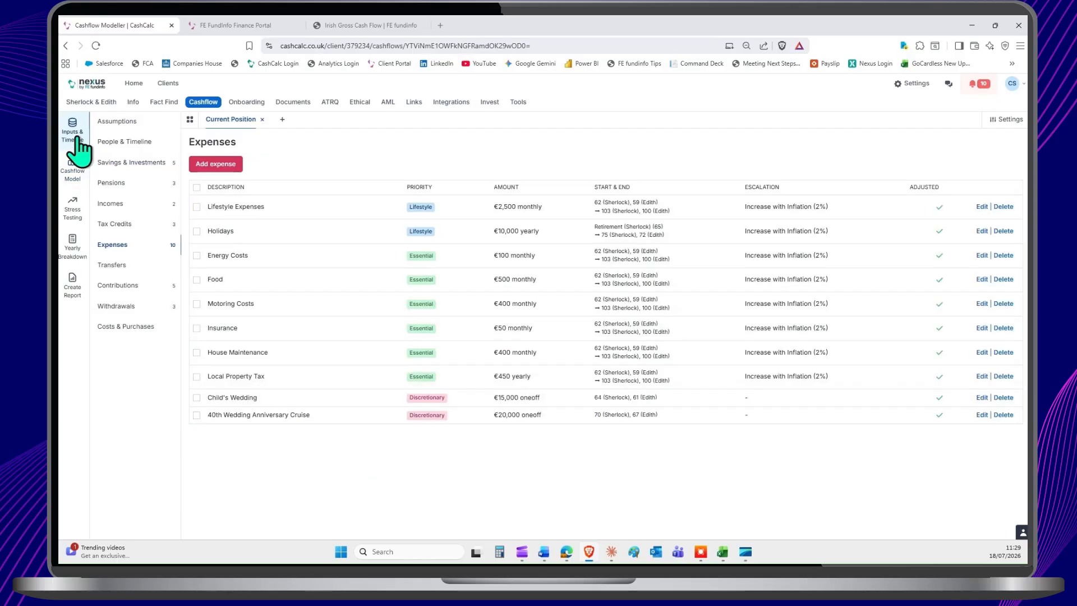
left_click(118, 265)
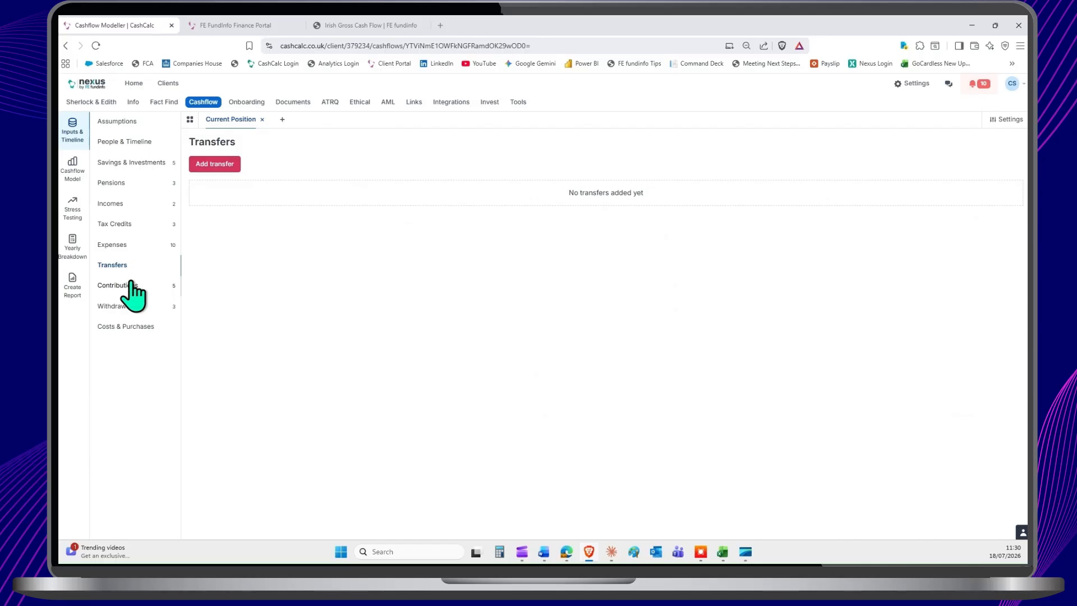
left_click(216, 165)
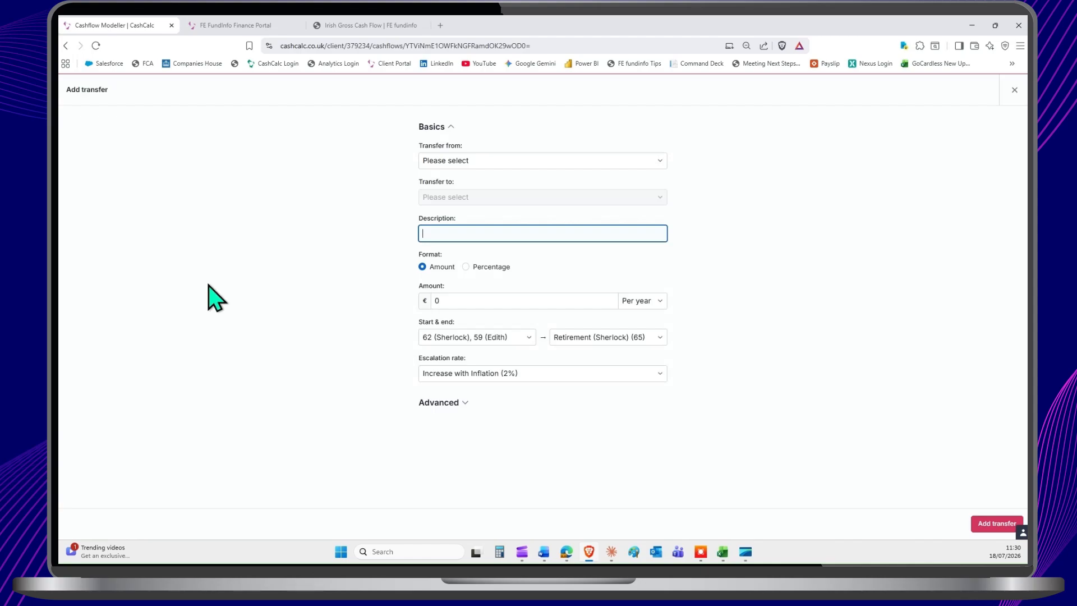
left_click(491, 161)
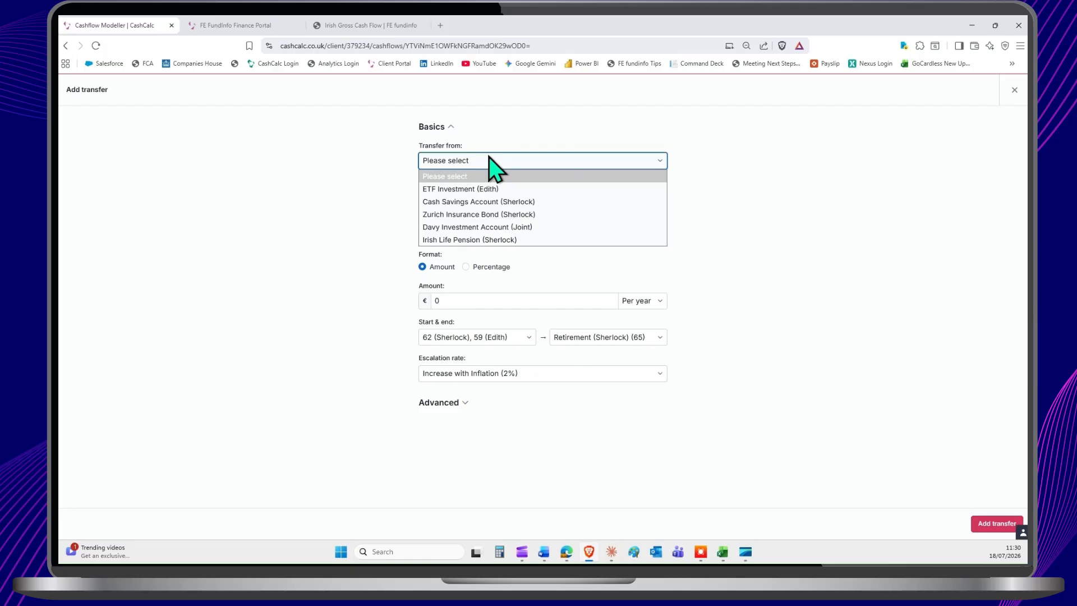
left_click(479, 166)
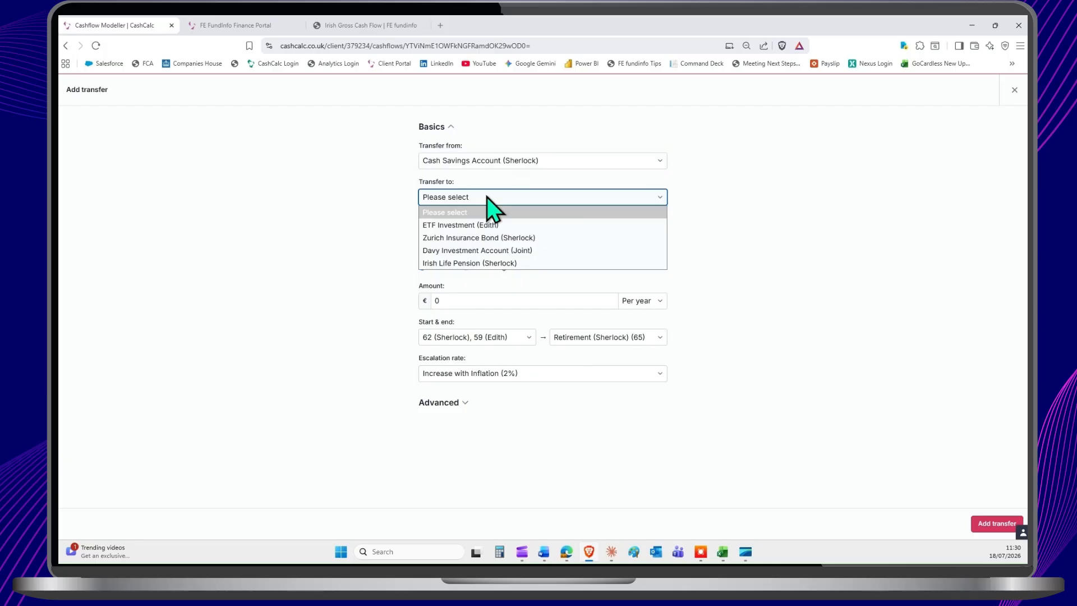
left_click(487, 197)
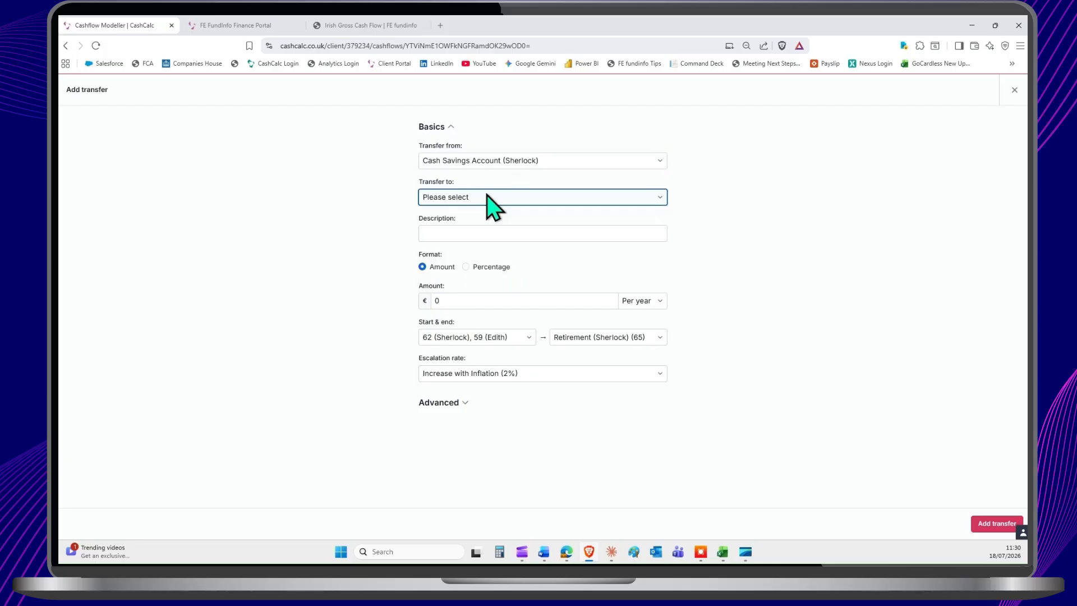
left_click(487, 196)
left_click(487, 213)
left_click(508, 234)
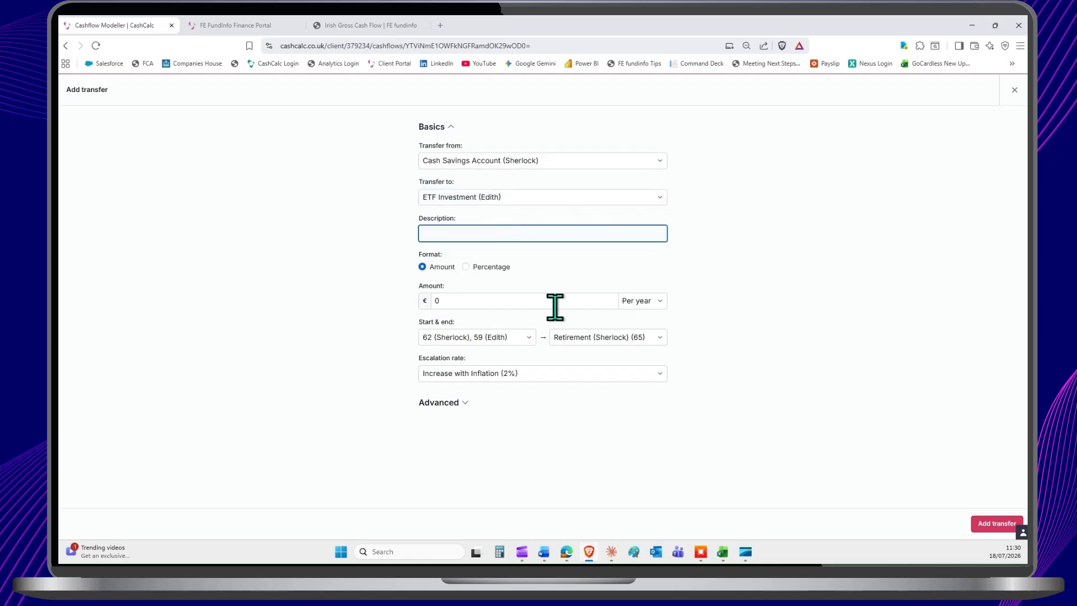
Step: Check the transfer's frequency options, switch its format to Percentage, clear the amount and discard the transfer
left_click(639, 301)
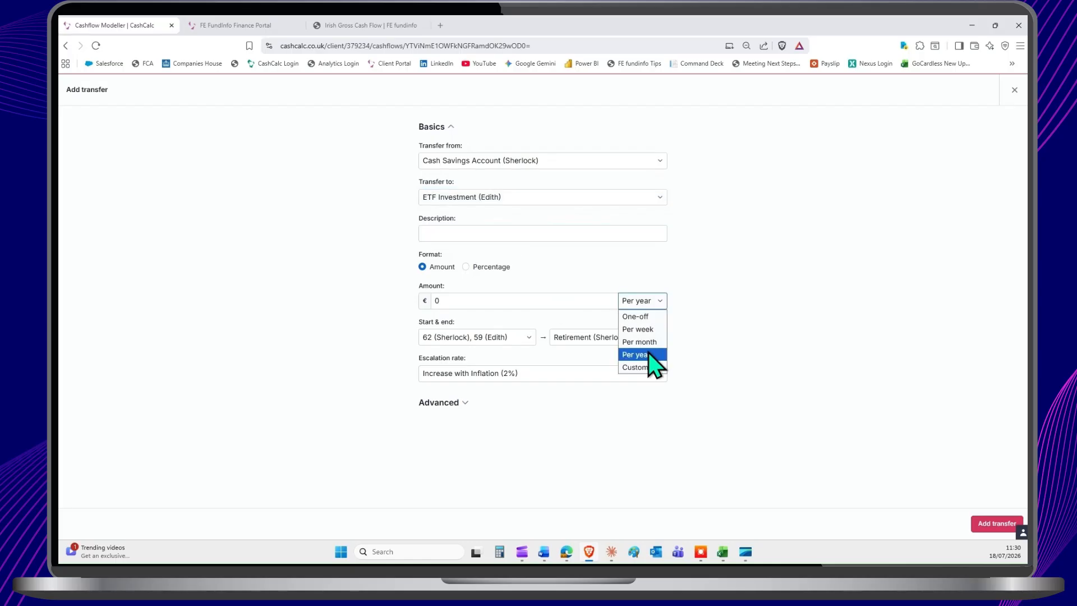
key("Down")
key("Down")
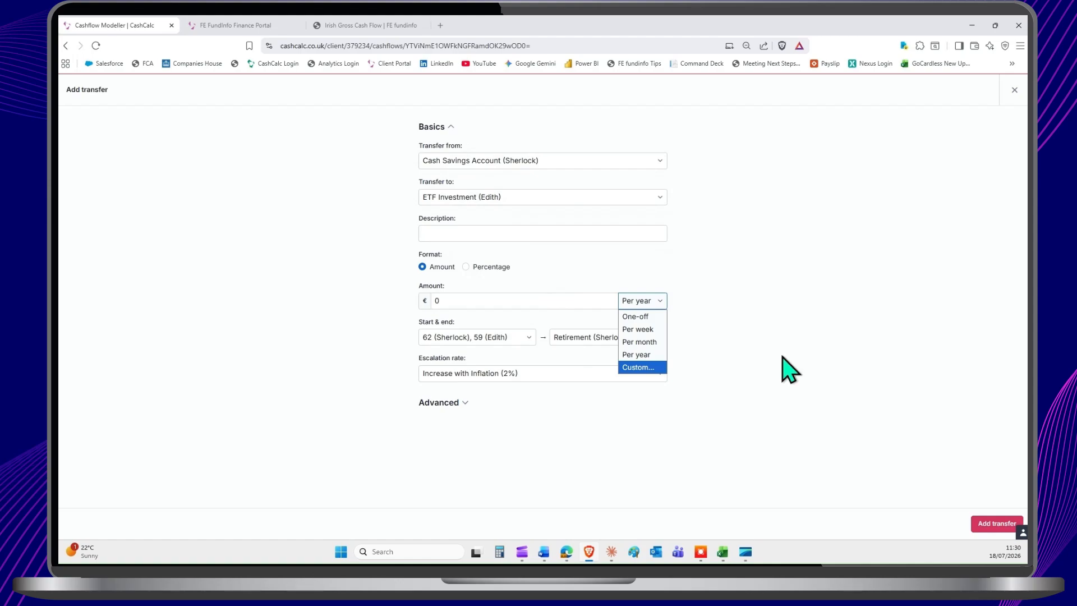
left_click(625, 287)
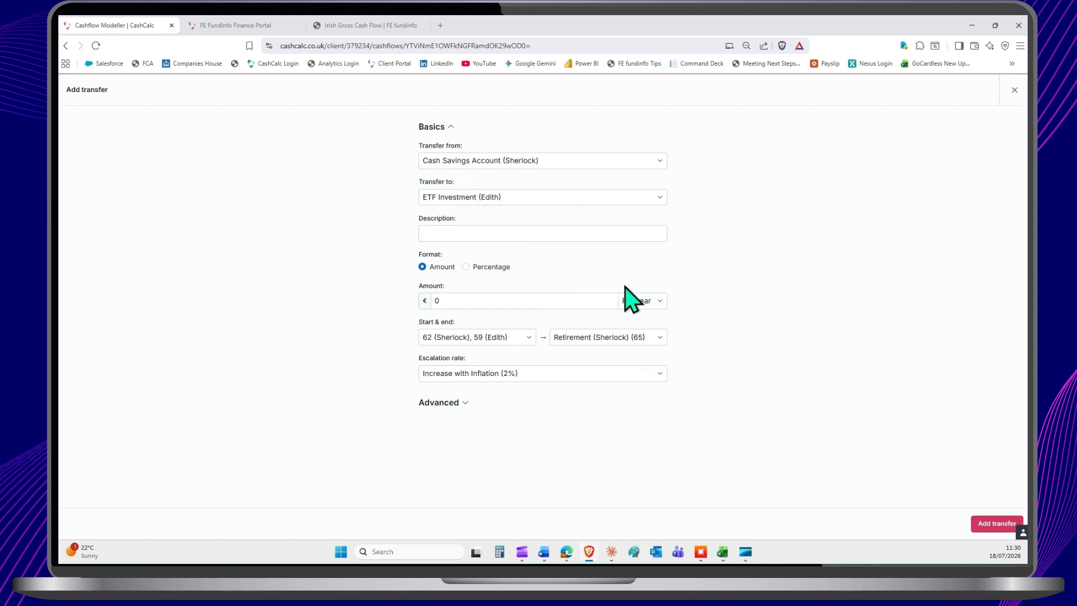
left_click(466, 267)
left_click(457, 301)
key("BackSpace")
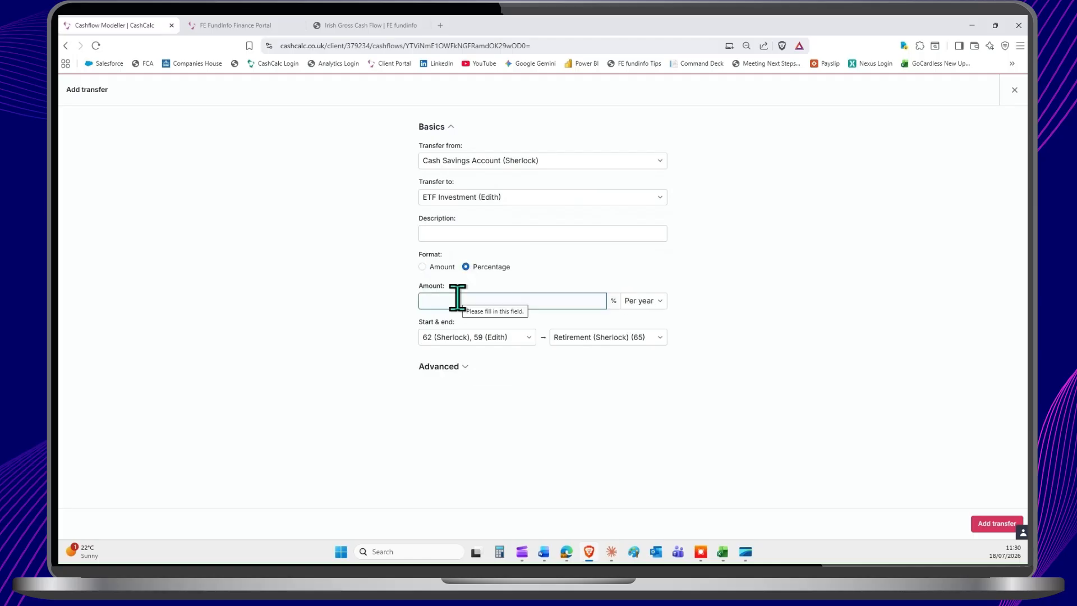
left_click(1013, 93)
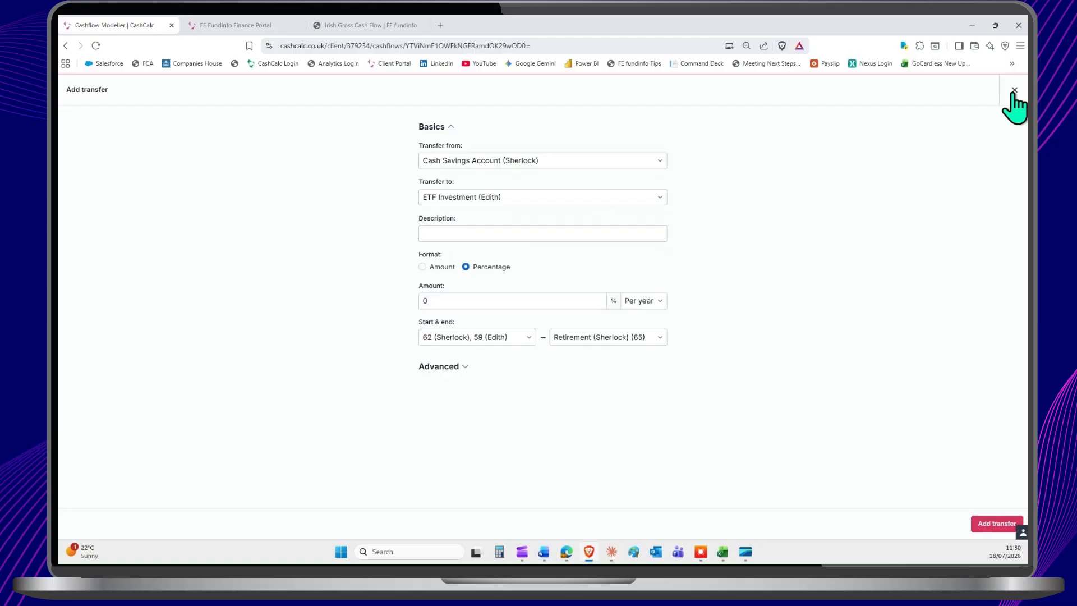
left_click(1014, 93)
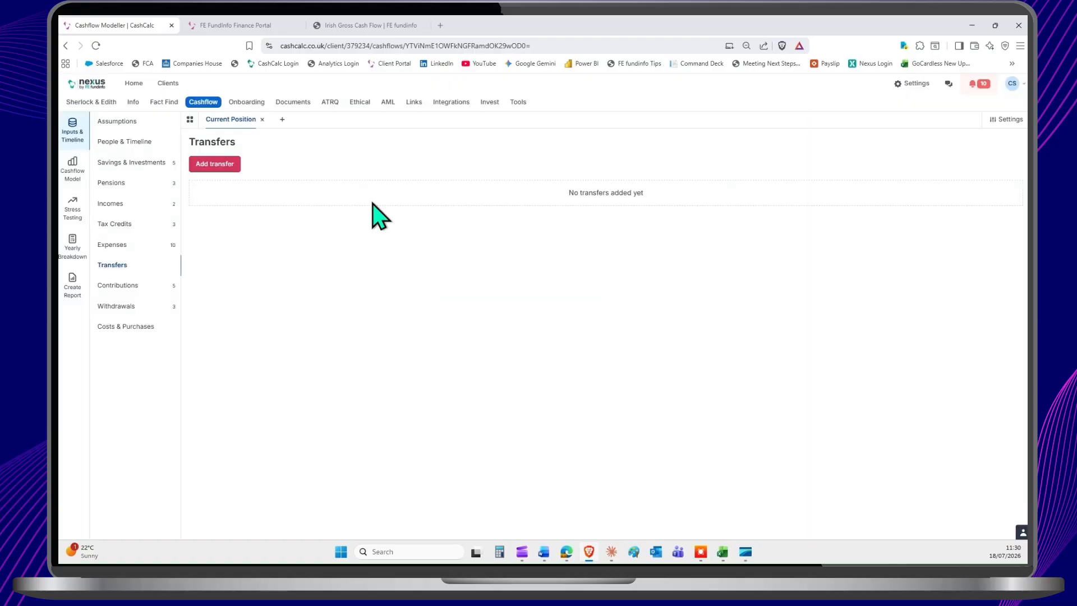
Step: Review the Contributions inputs, including the Davy Investment Account dividends entry, and view the blank contribution form before closing it
left_click(126, 287)
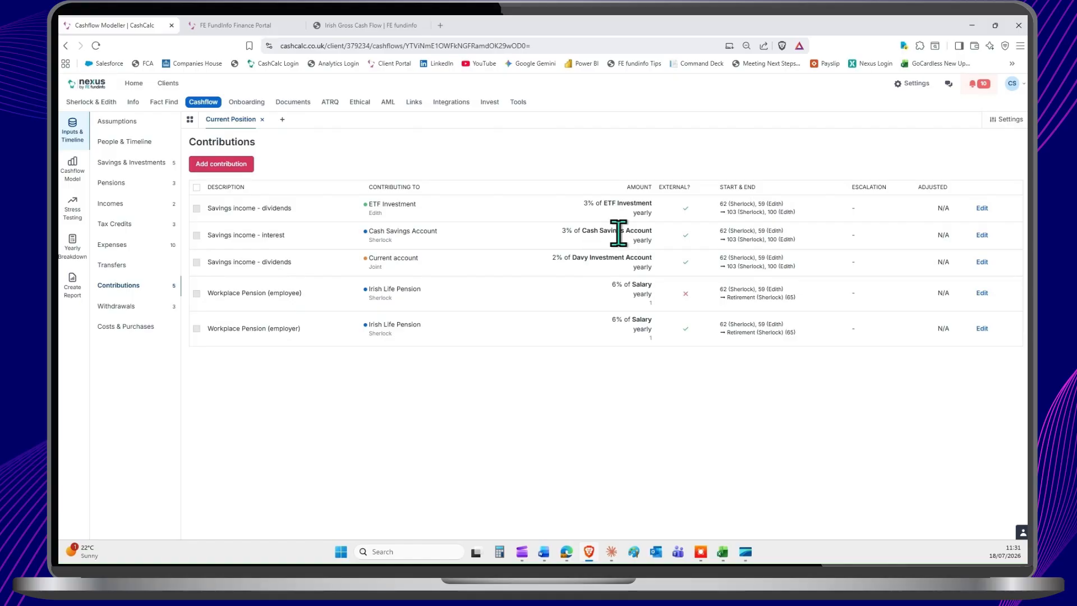
double_click(609, 258)
left_click(606, 258)
left_click(230, 164)
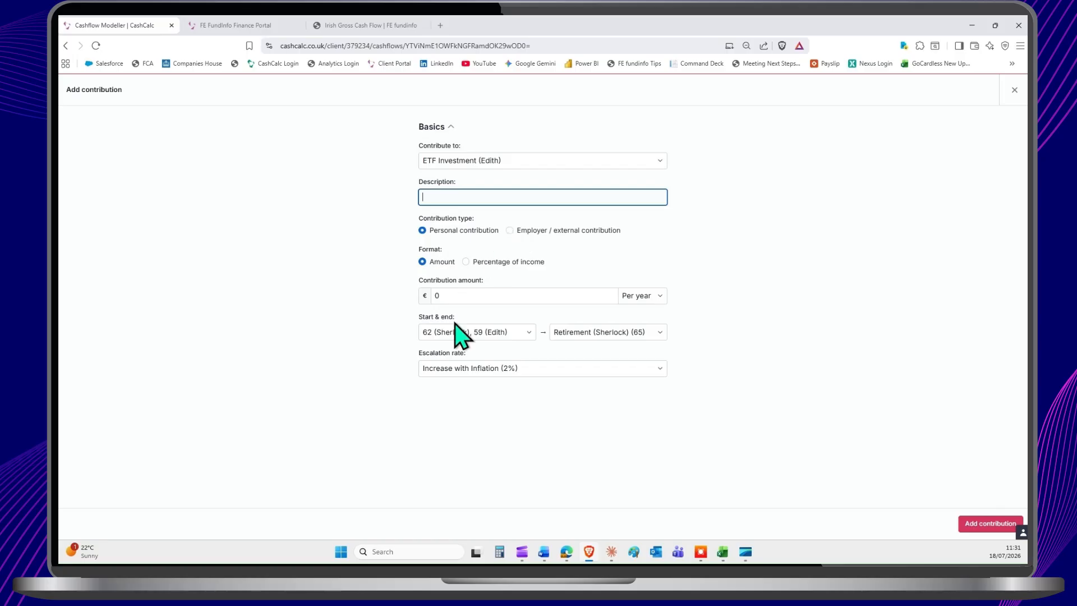
key("Escape")
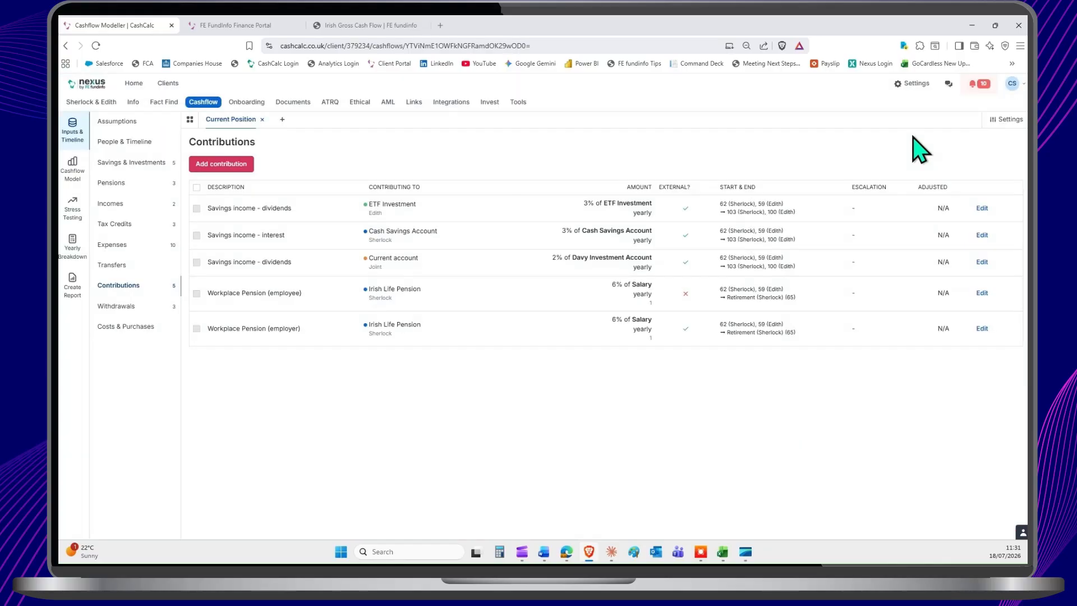
Step: Review the Withdrawals and Costs & Purchases inputs, and view the annuity purchase form without adding an annuity
left_click(118, 306)
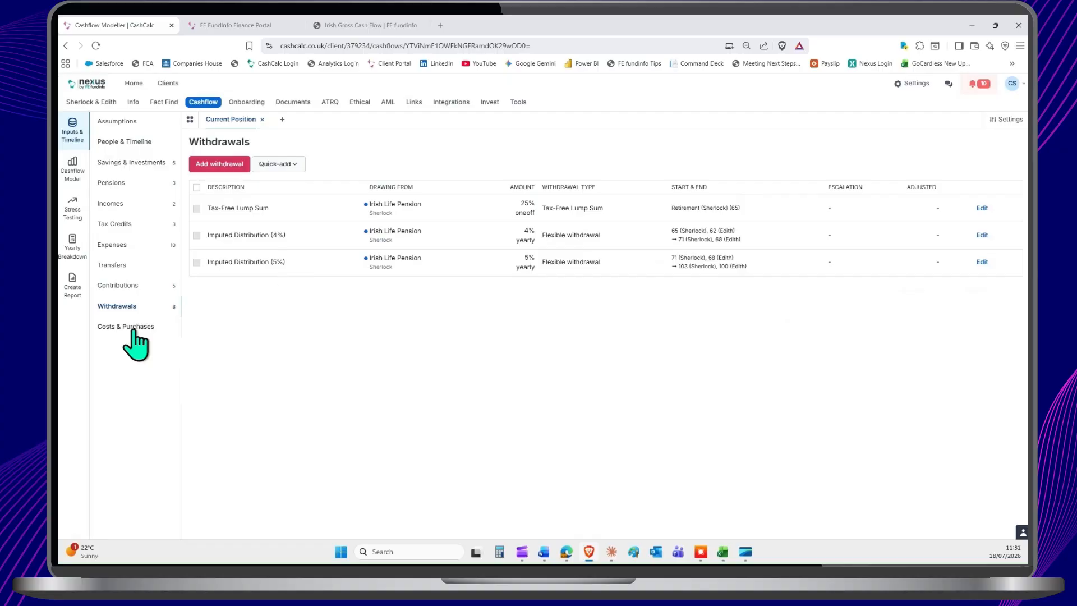
left_click(133, 327)
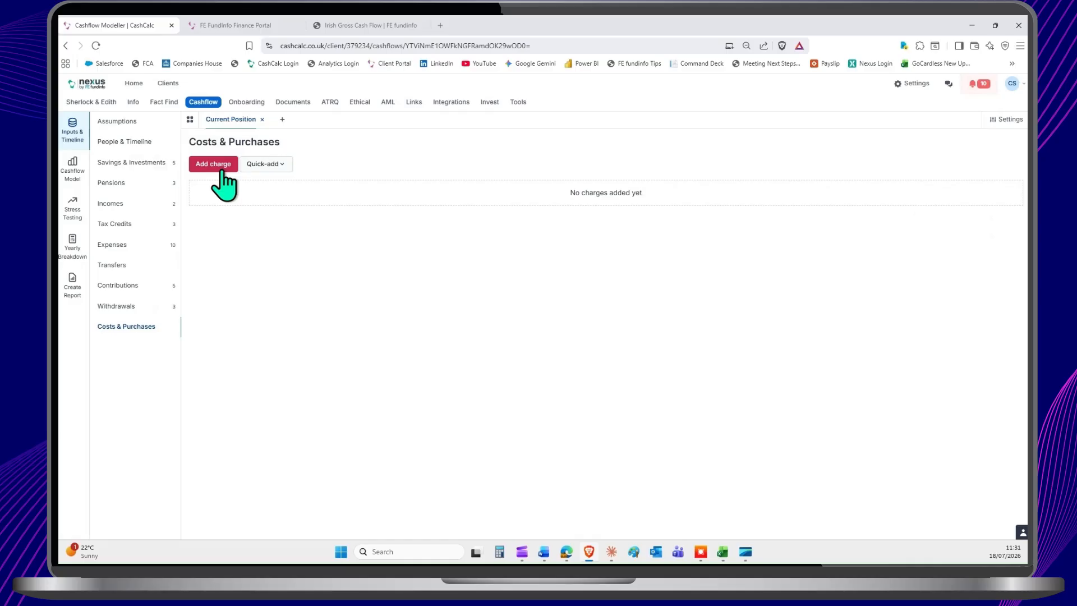
left_click(266, 165)
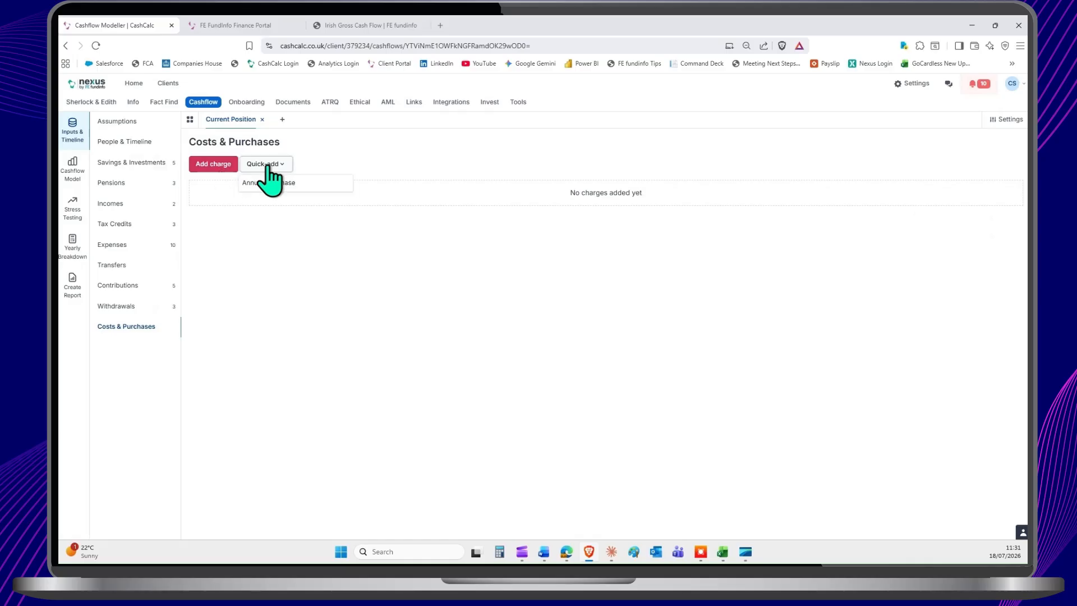
left_click(274, 184)
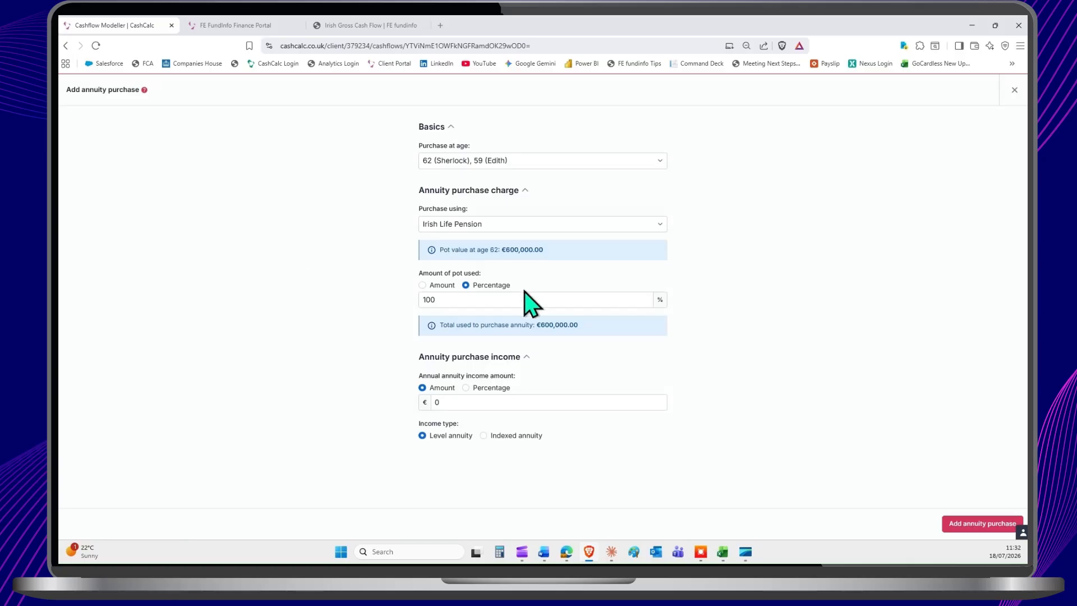
left_click(451, 402)
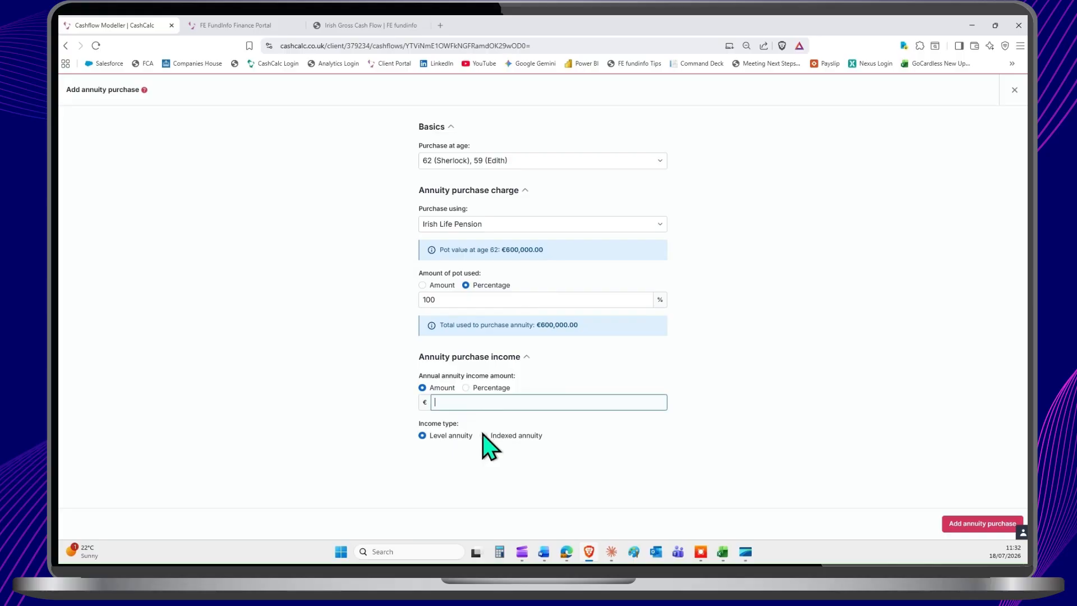
left_click(1014, 90)
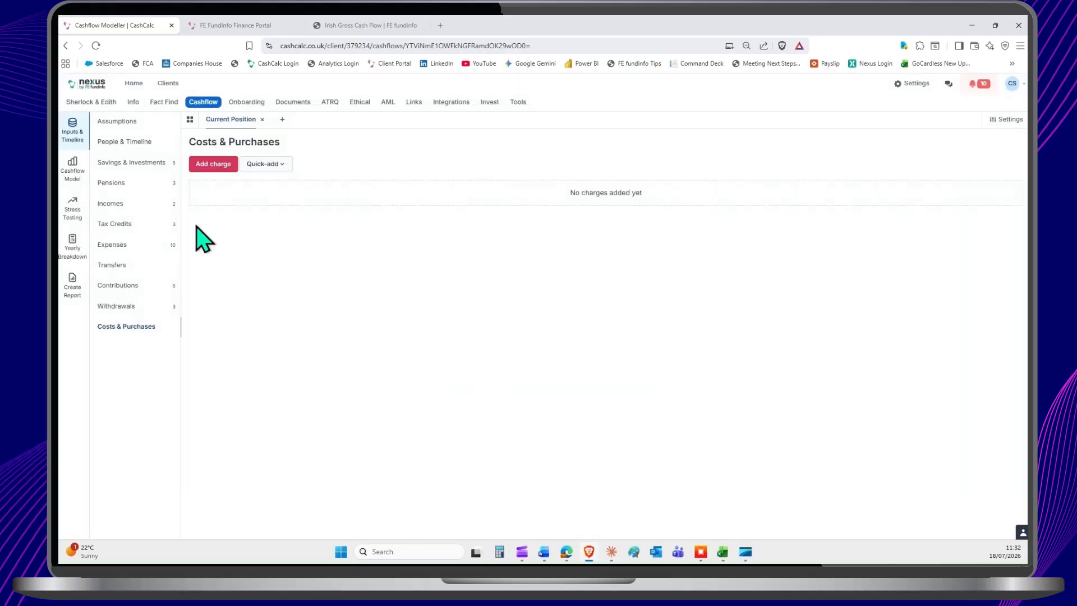
Step: View the cashflow model's Savings over time chart, followed by its Taxes chart
left_click(75, 171)
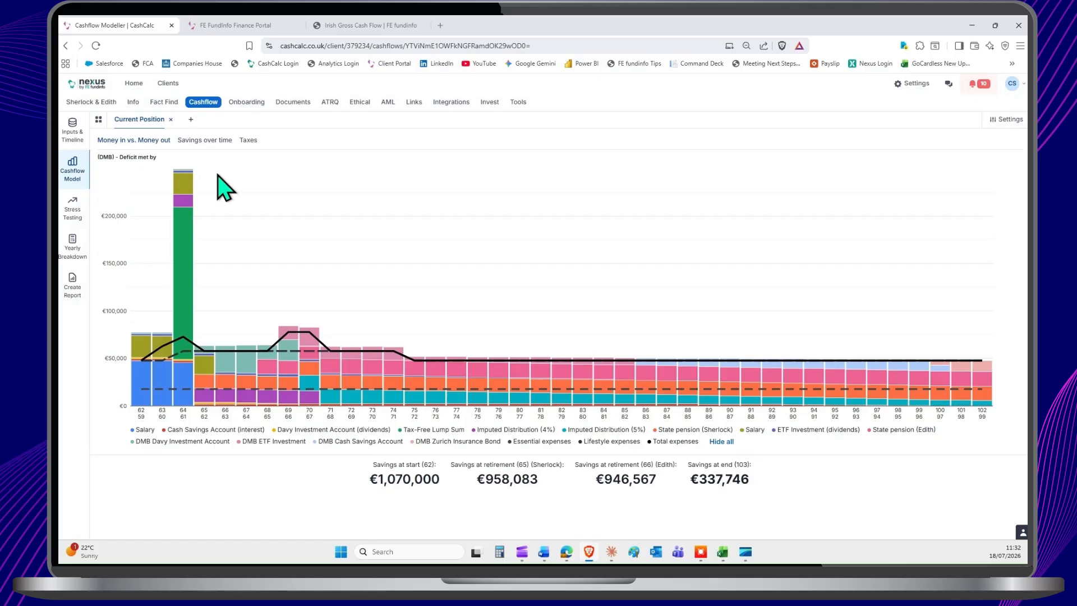
left_click(208, 145)
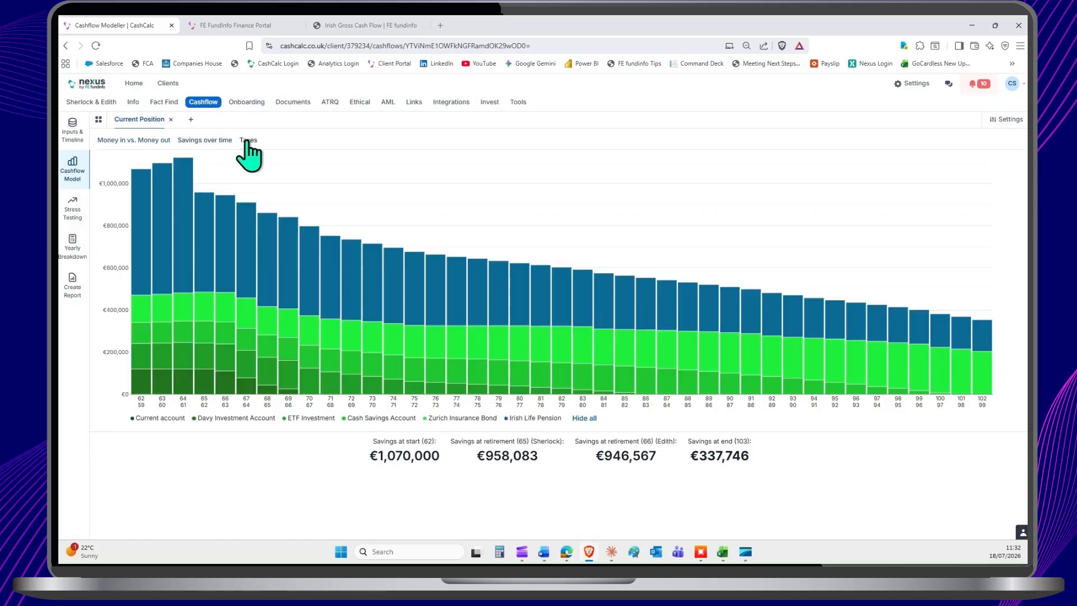
left_click(248, 141)
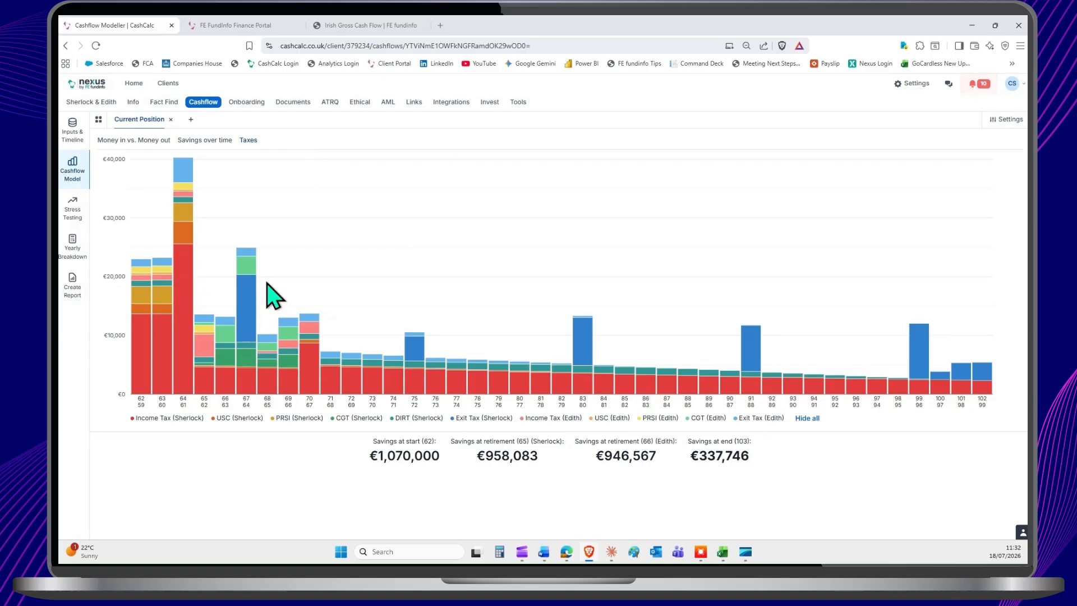
Step: Inspect the yearly tax details in the Taxes chart and toggle the DIRT series off and back on
mouse_move(139, 369)
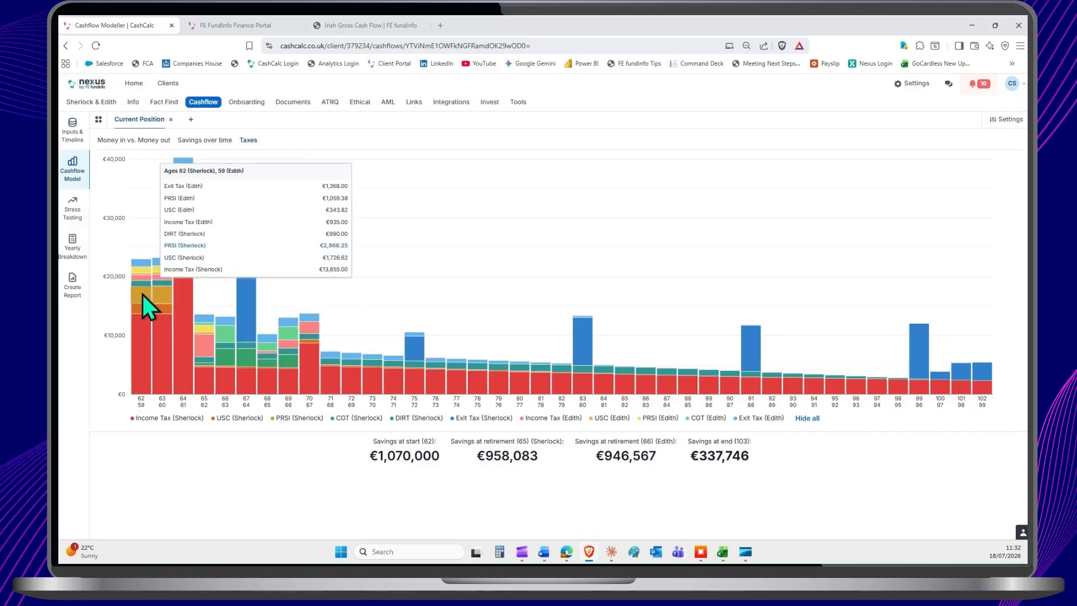
left_click(357, 432)
left_click(355, 422)
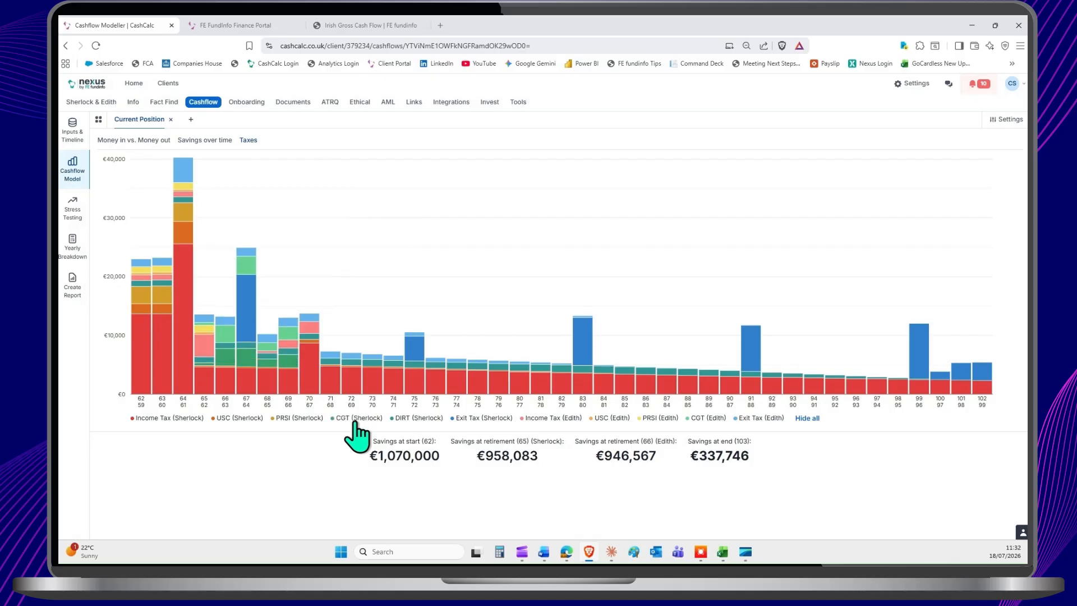
left_click(418, 430)
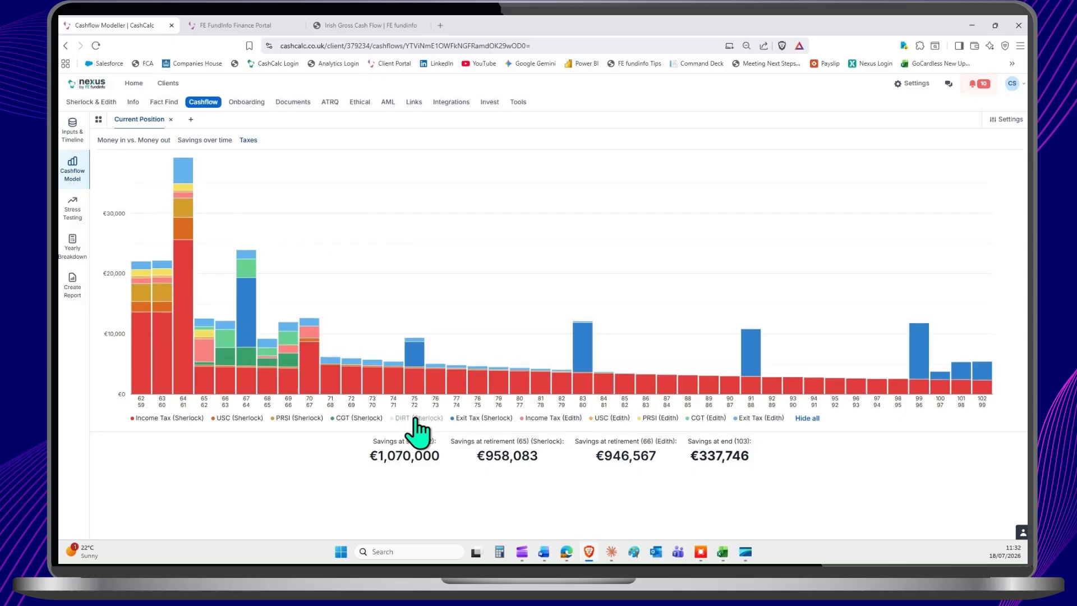
left_click(418, 430)
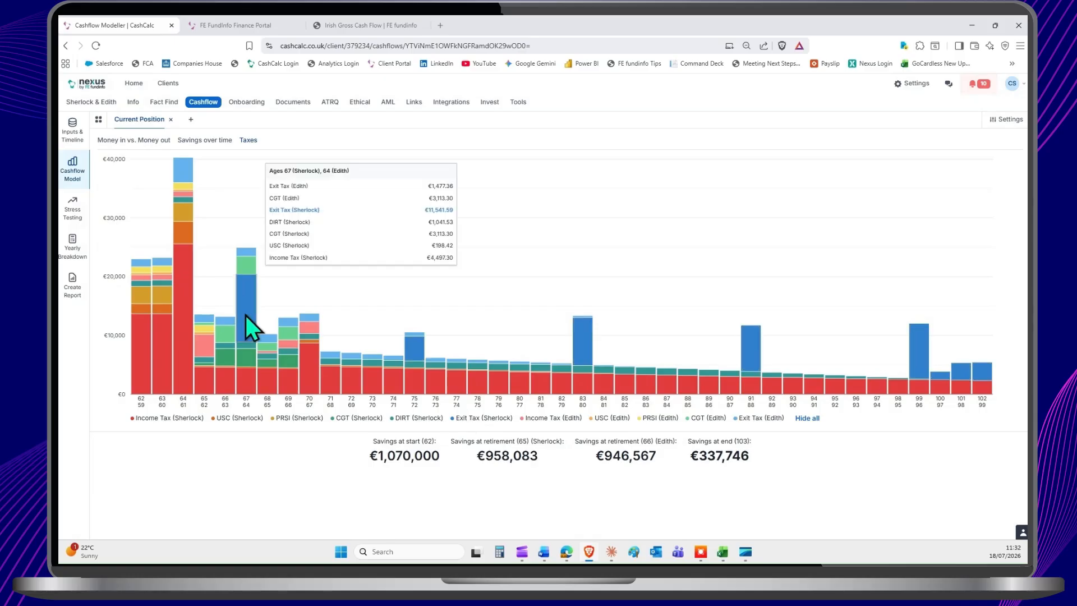
mouse_move(408, 345)
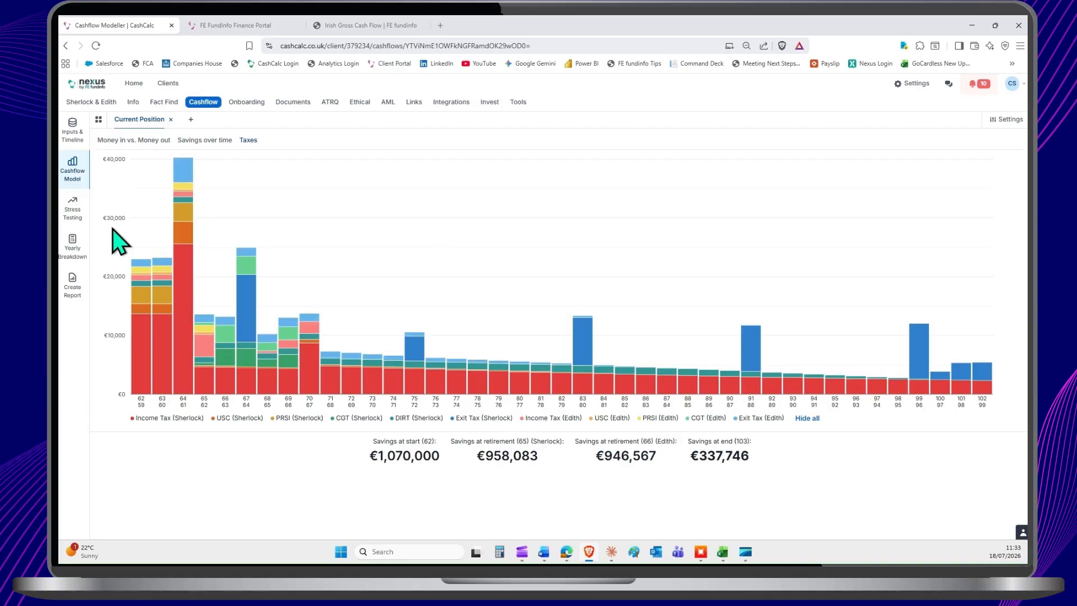
Step: Open the Yearly Breakdown and show the Money in details for 2026
left_click(76, 261)
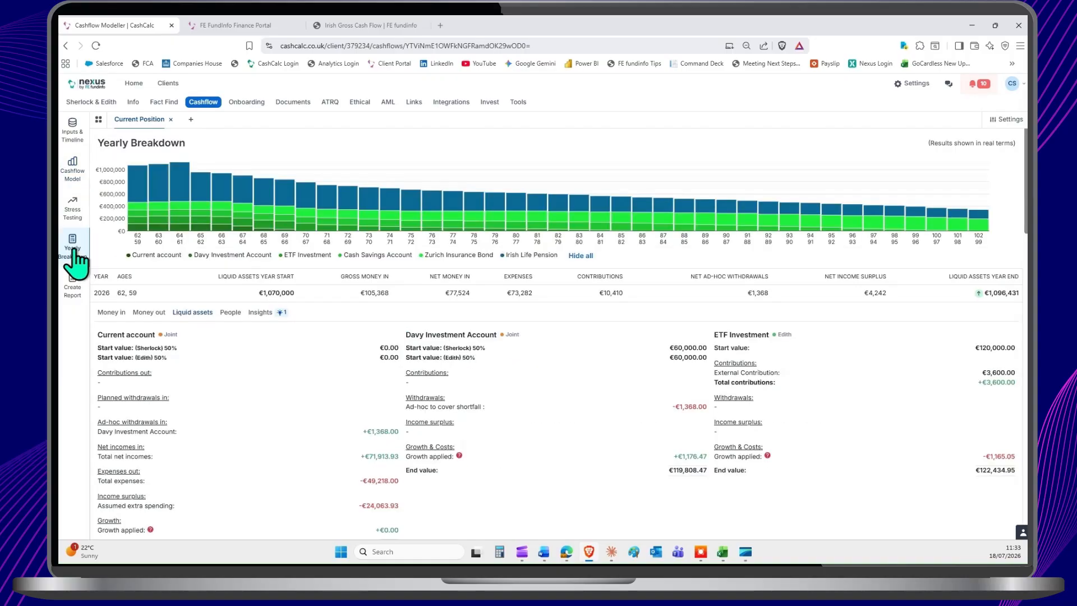
left_click(161, 292)
left_click(115, 312)
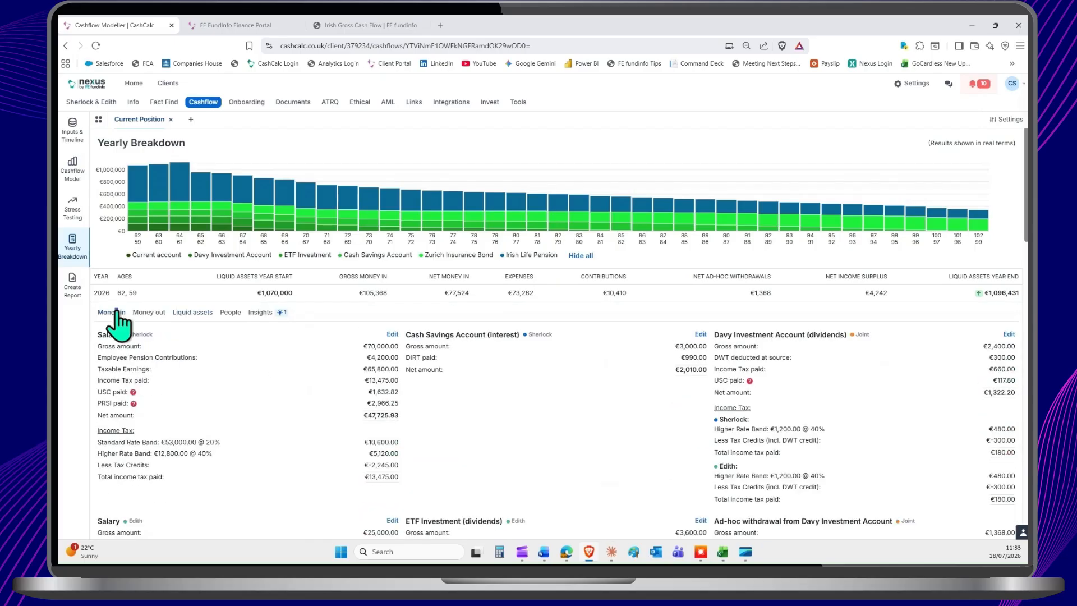
scroll(304, 360, "down", 1)
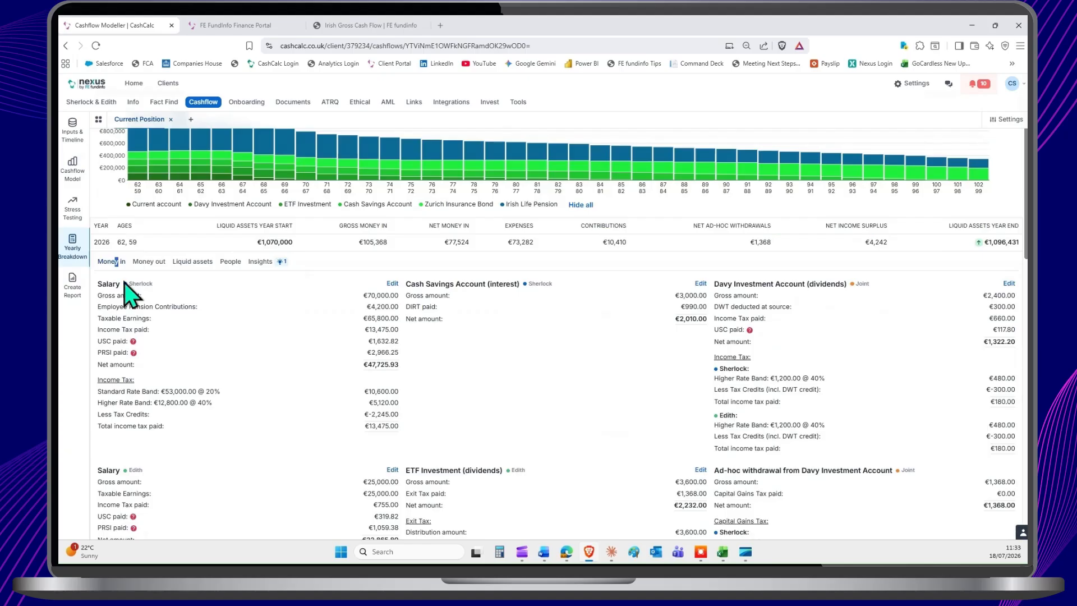
Step: Examine the 2026 salary deductions, the DIRT on the Cash Savings Account interest and both clients' income tax on the Davy Investment Account dividends
double_click(381, 296)
double_click(384, 307)
triple_click(382, 330)
double_click(381, 365)
left_click(689, 306)
double_click(689, 307)
left_click(833, 284)
double_click(733, 369)
double_click(728, 415)
left_click(802, 391)
scroll(816, 380, "down", 1)
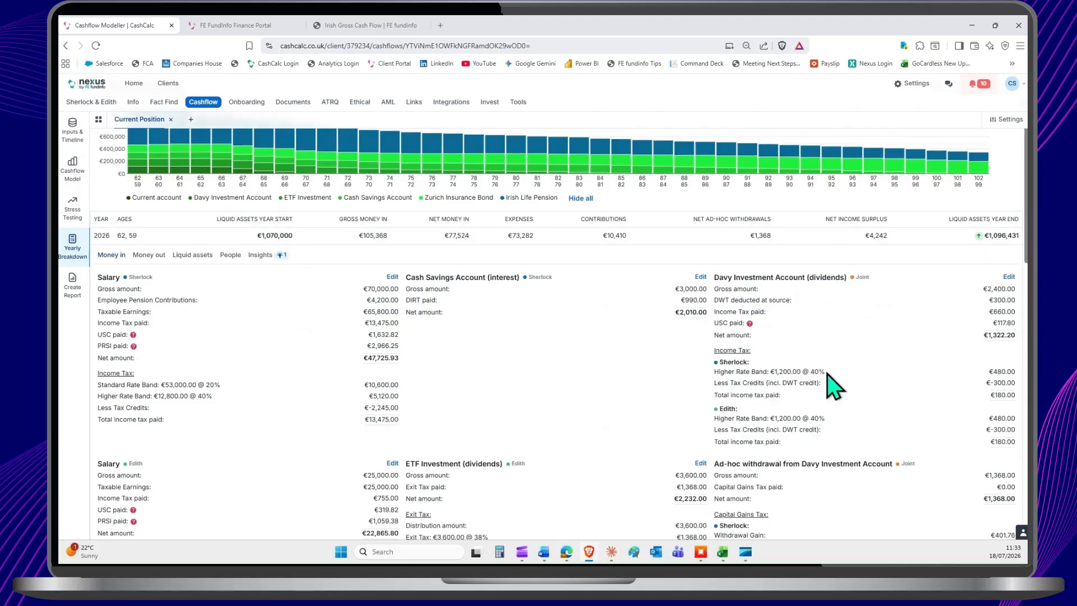
Step: Examine the 2026 exit tax on the ETF Investment dividends and the capital gains tax on the Davy Investment Account's ad-hoc withdrawal
scroll(833, 386, "down", 3)
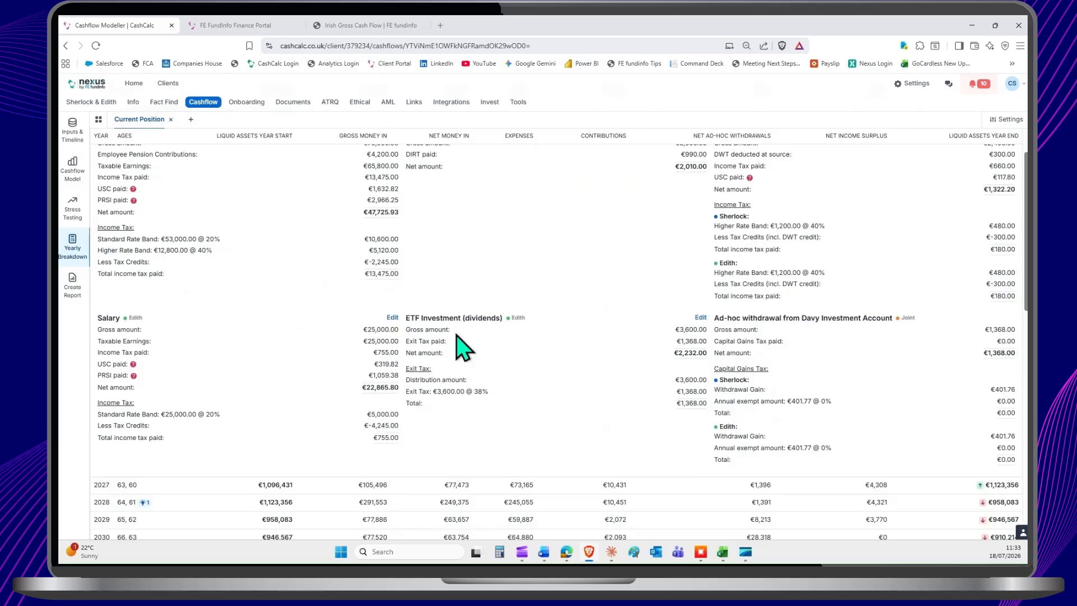
left_click_drag(466, 391, 436, 391)
triple_click(436, 391)
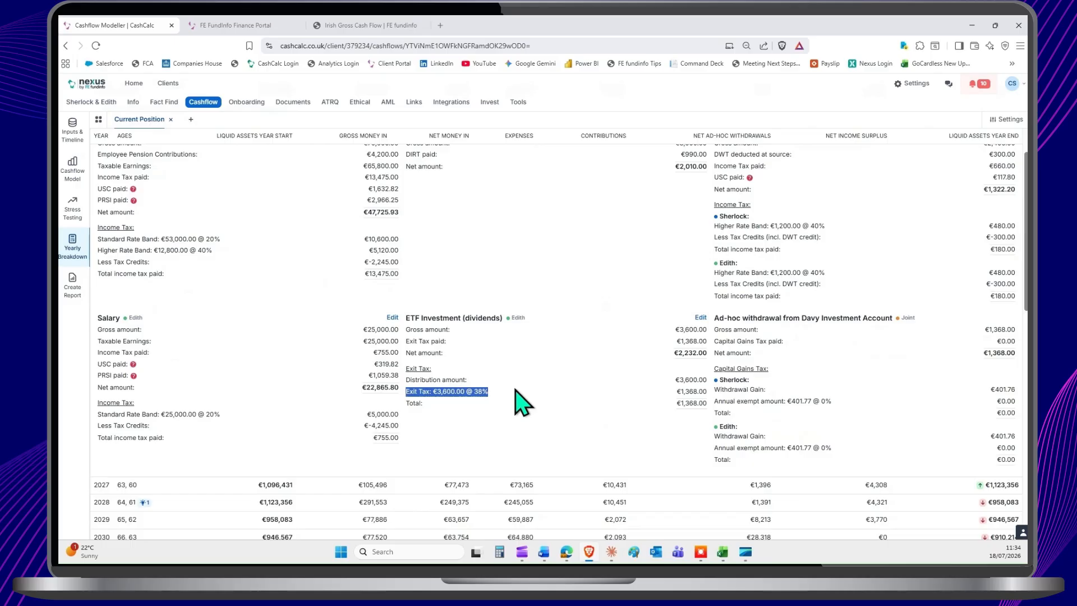
left_click(522, 402)
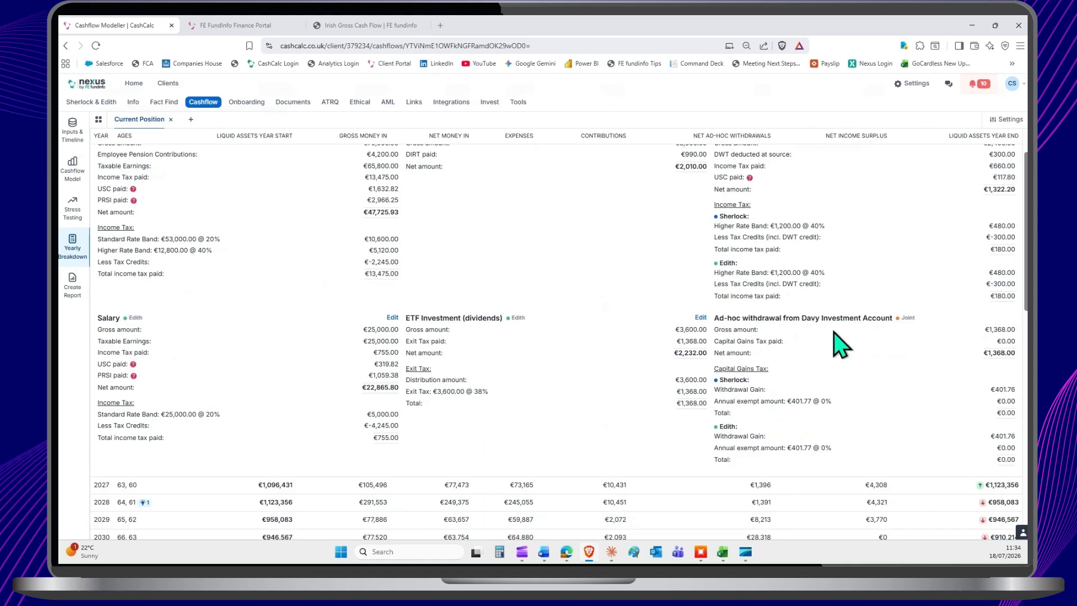
double_click(1004, 341)
left_click(801, 401)
triple_click(801, 402)
left_click(848, 395)
scroll(595, 365, "up", 1)
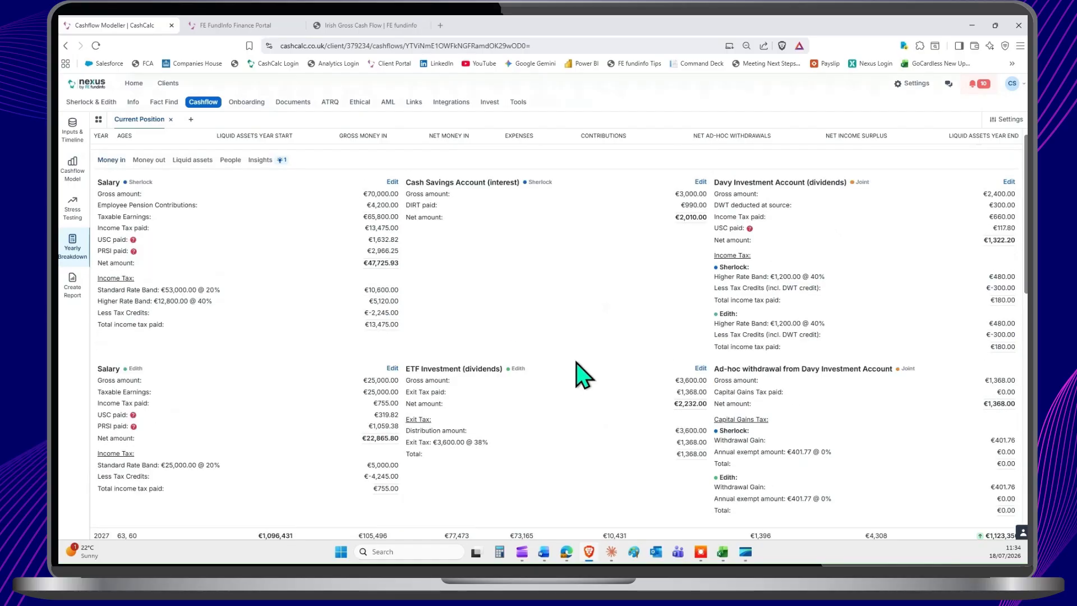
Step: Show the 2026 Money out details, followed by the Liquid assets details down to the Irish Life Pension
scroll(580, 373, "up", 2)
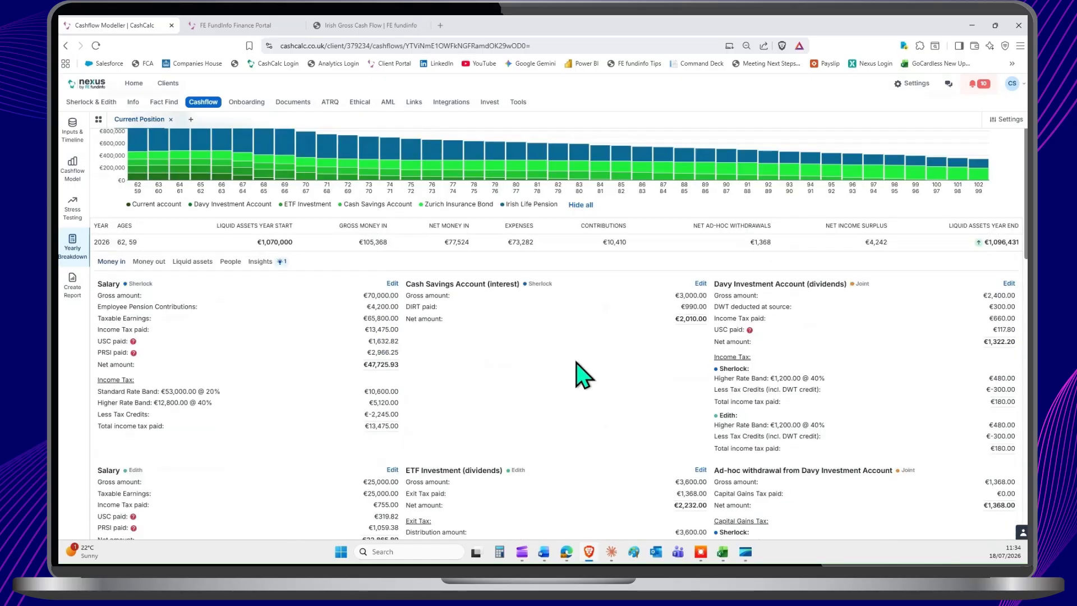
left_click(147, 264)
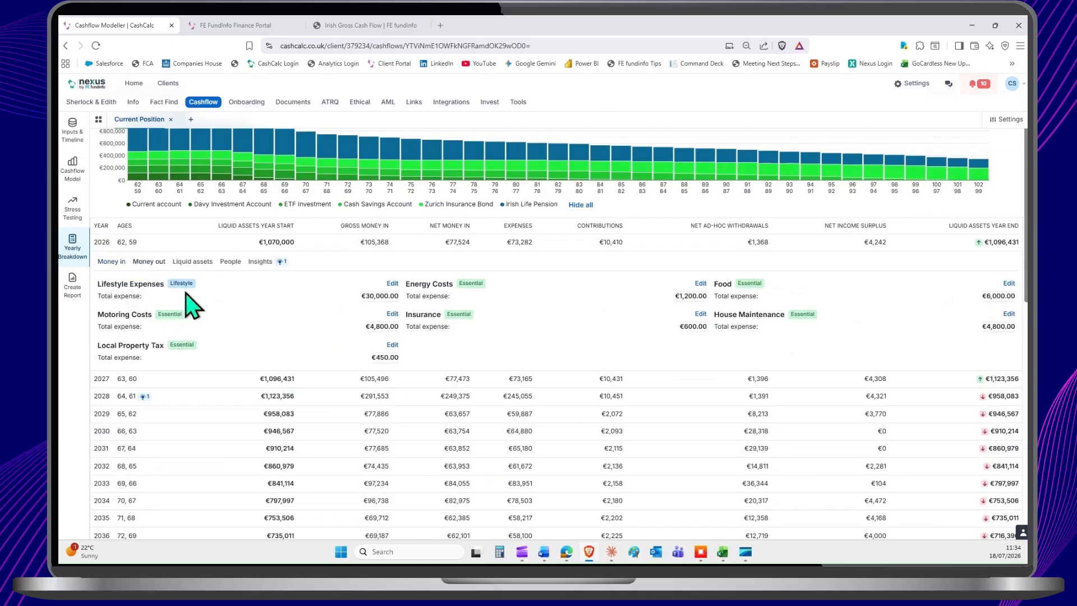
left_click(193, 262)
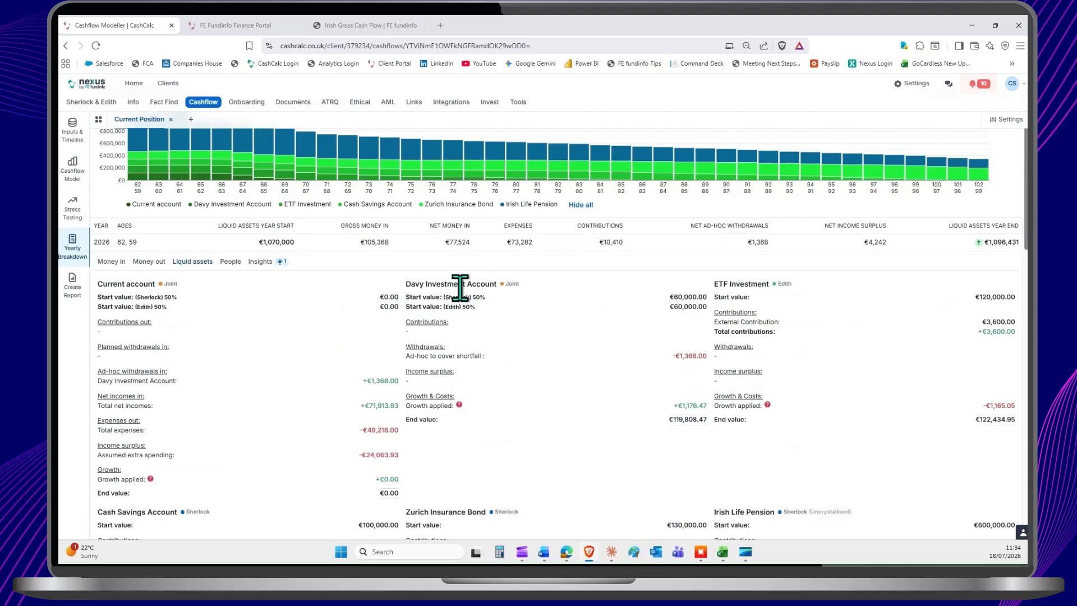
scroll(572, 345, "down", 3)
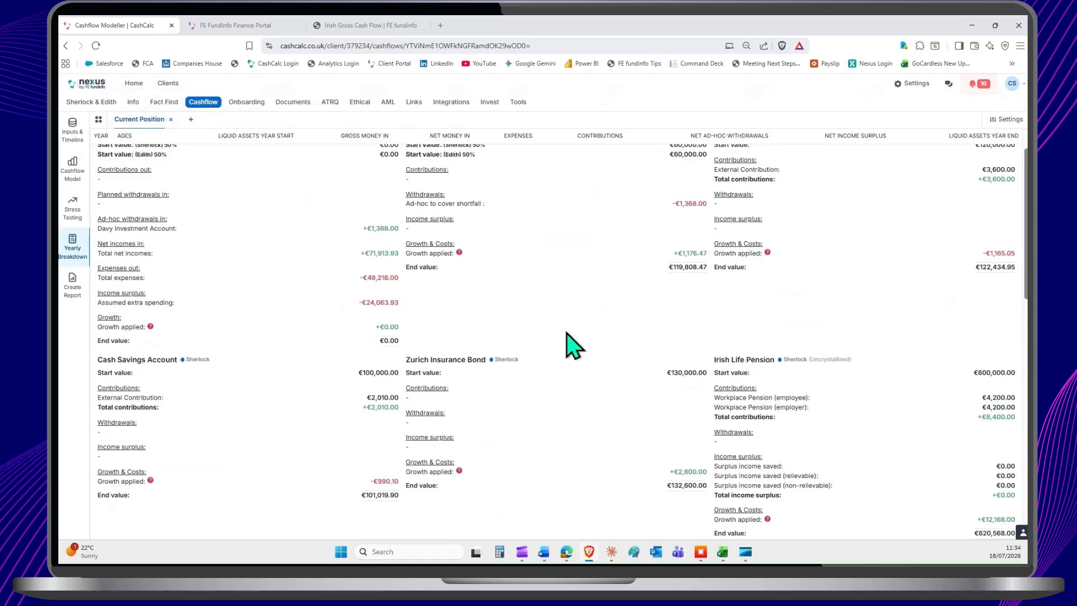
scroll(813, 384, "down", 1)
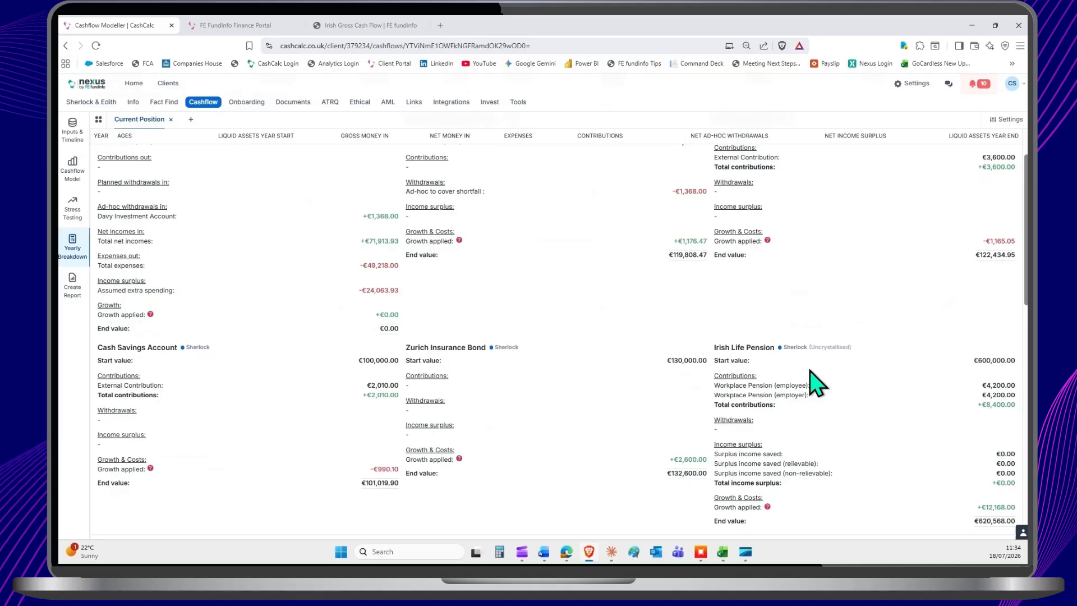
scroll(812, 383, "down", 2)
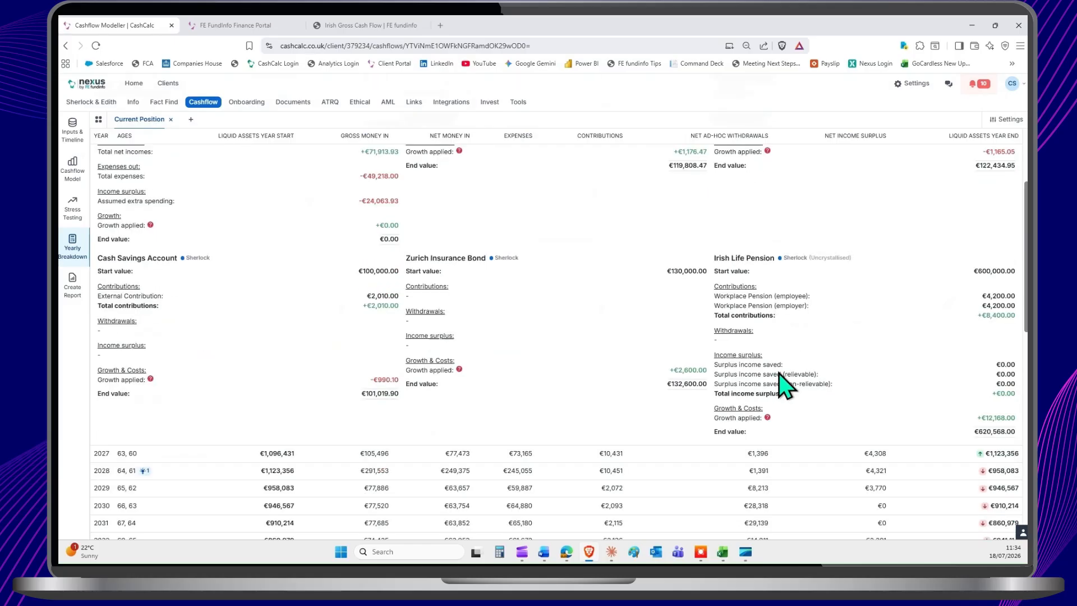
Step: Examine the 2026 employee and employer workplace contributions to the Irish Life Pension
triple_click(786, 297)
double_click(789, 305)
left_click(789, 306)
scroll(648, 348, "up", 1)
scroll(648, 347, "up", 3)
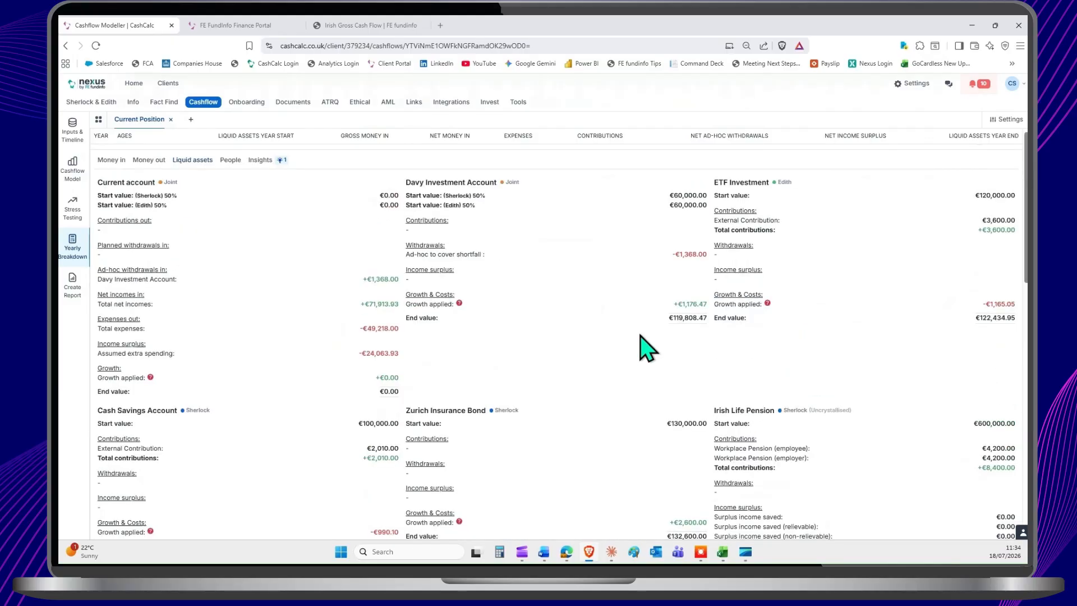
Step: Expand 2031 in place of 2026 and examine the exit tax on deemed disposal of the Zurich Insurance Bond
scroll(624, 330, "up", 2)
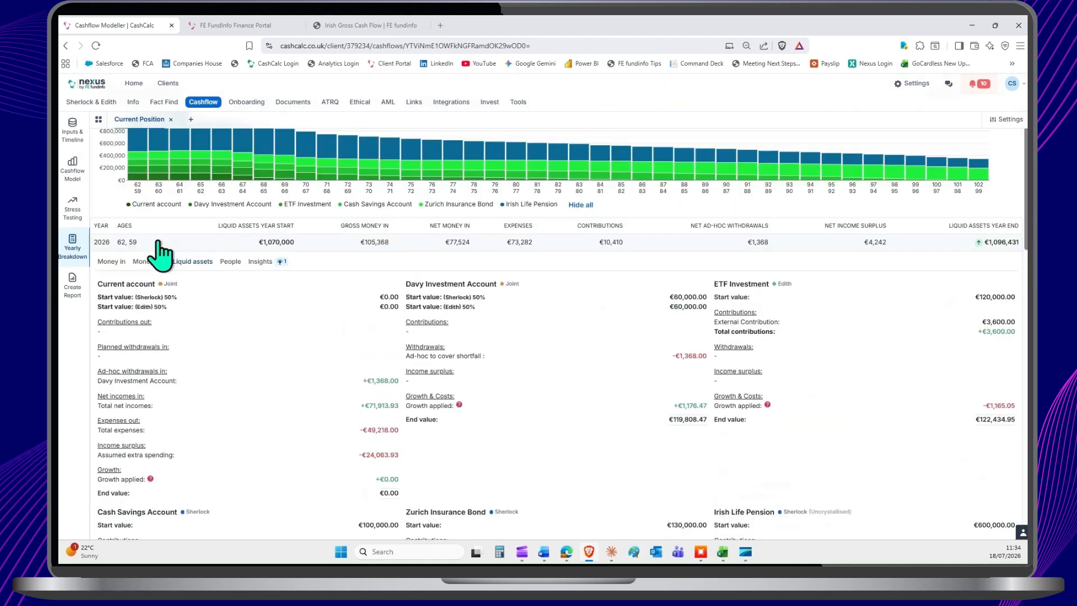
left_click(157, 242)
left_click(157, 331)
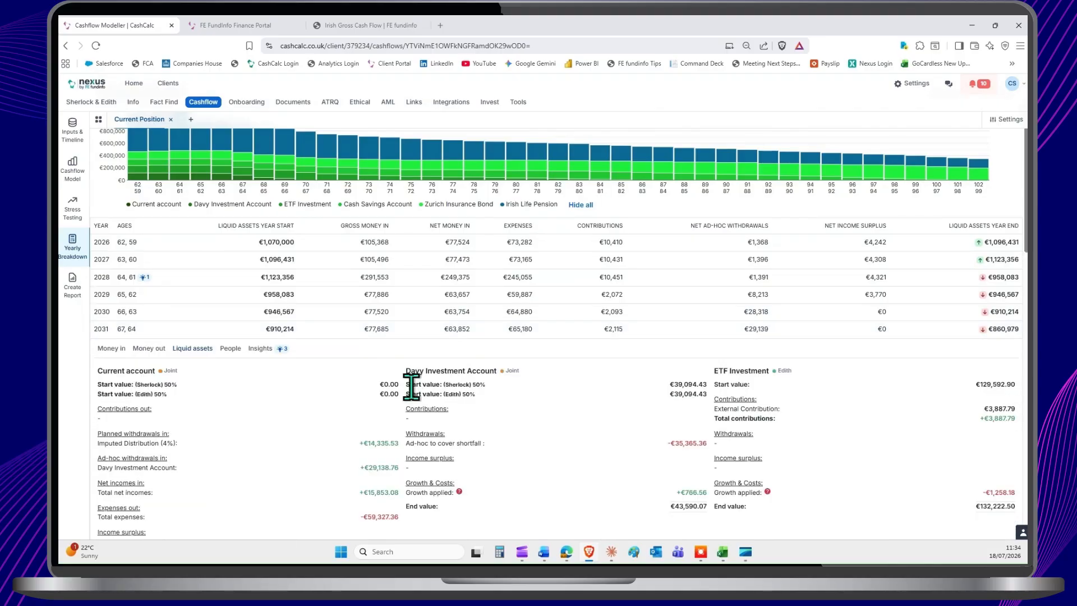
scroll(411, 387, "down", 3)
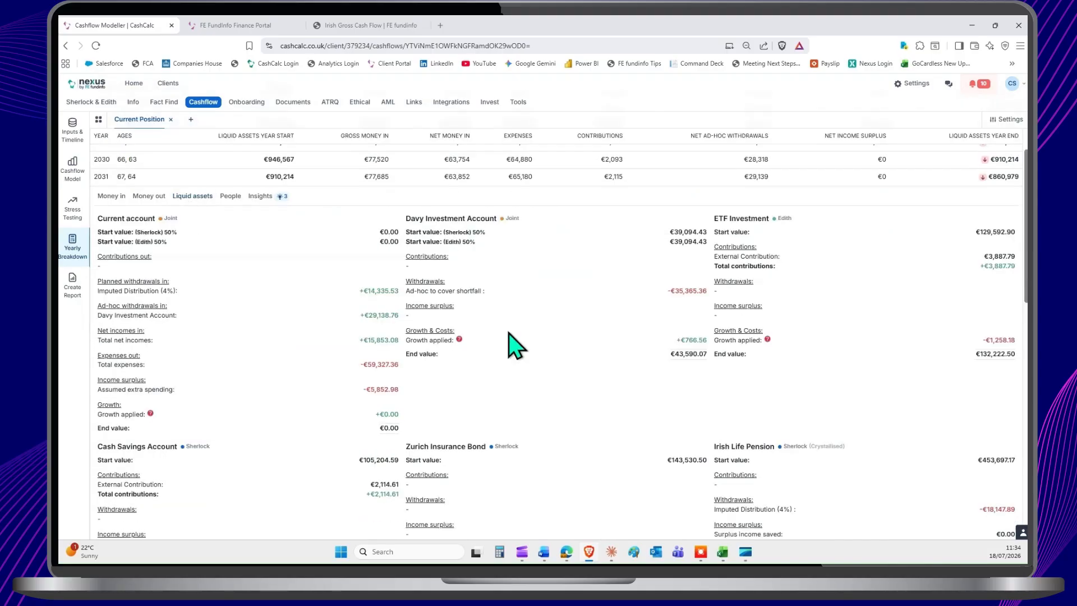
scroll(513, 345, "down", 3)
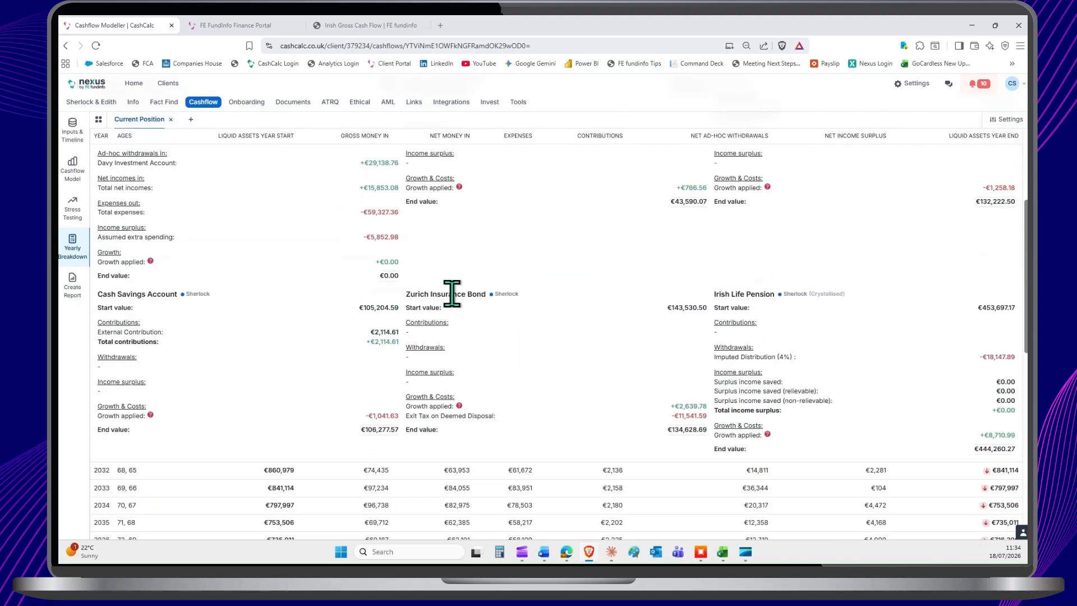
triple_click(442, 415)
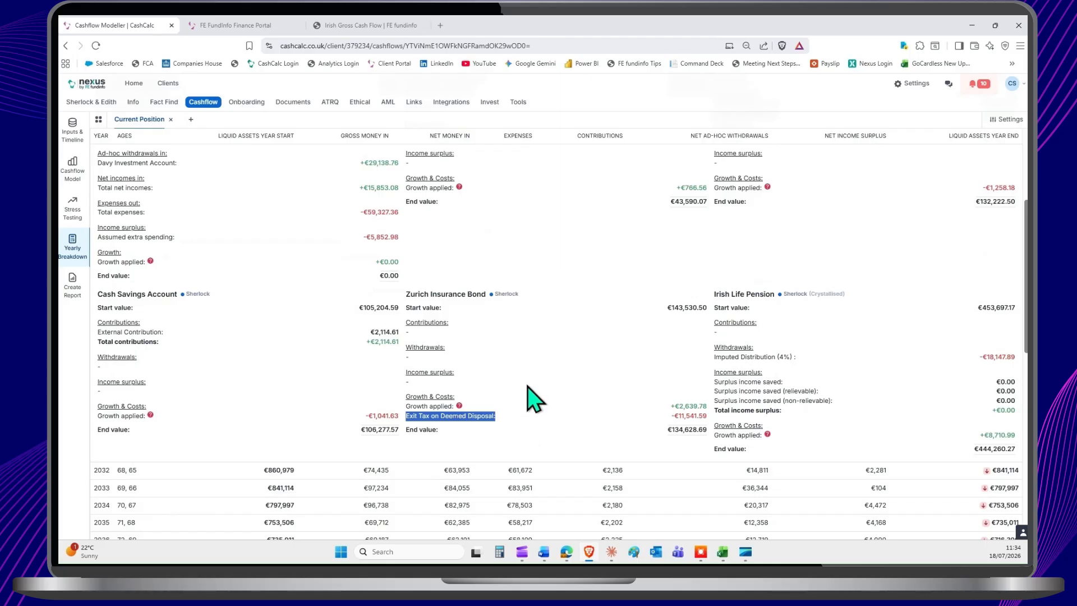
double_click(684, 415)
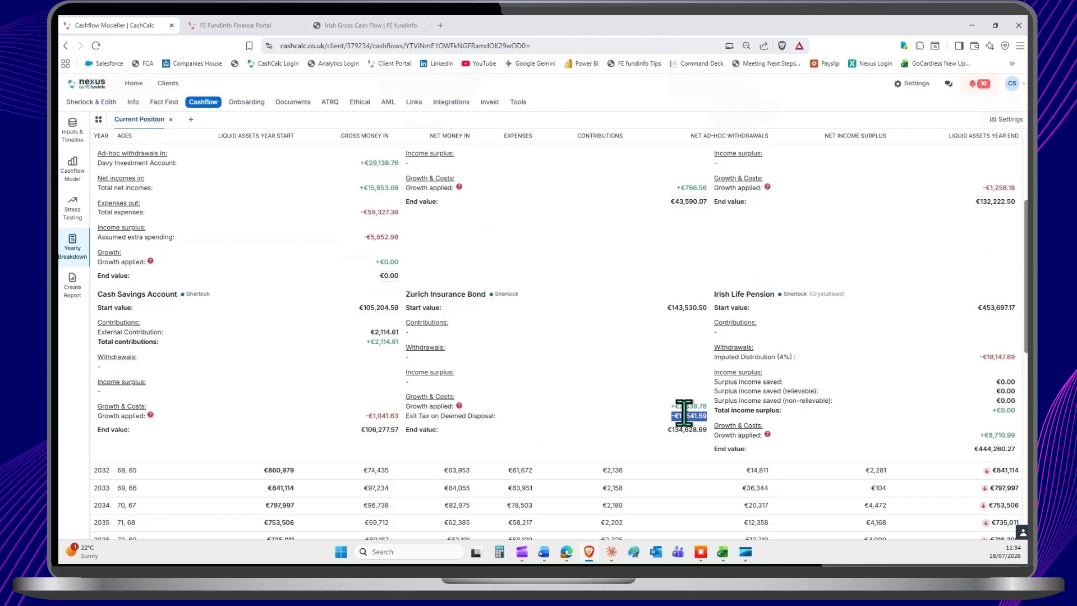
left_click(608, 394)
Step: View the 2031 People details on the remaining tax-free lump sum limit, followed by that year's Insights
scroll(578, 383, "up", 3)
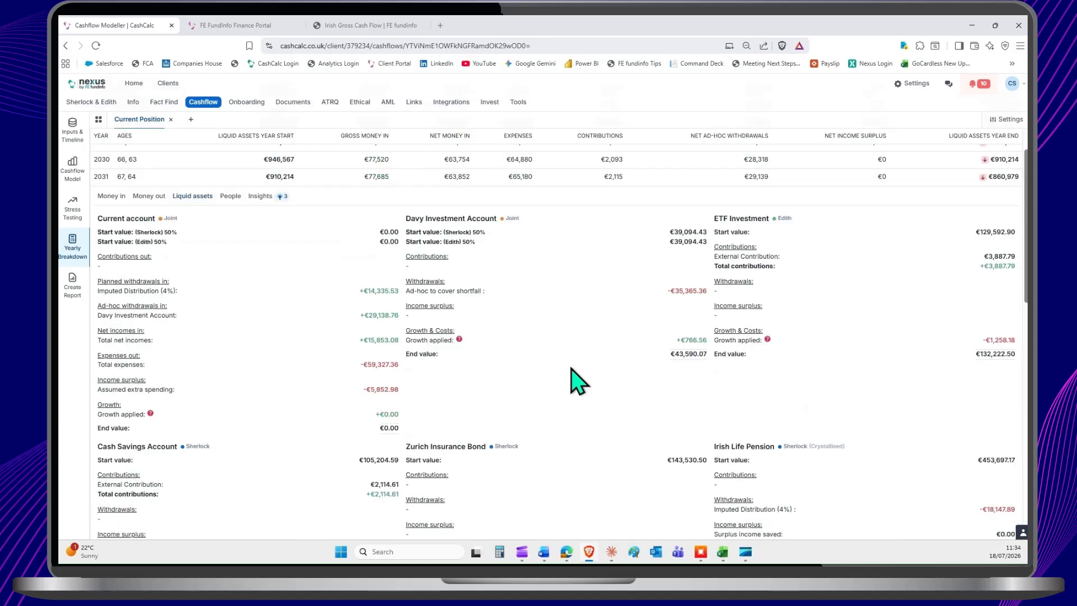
left_click(230, 197)
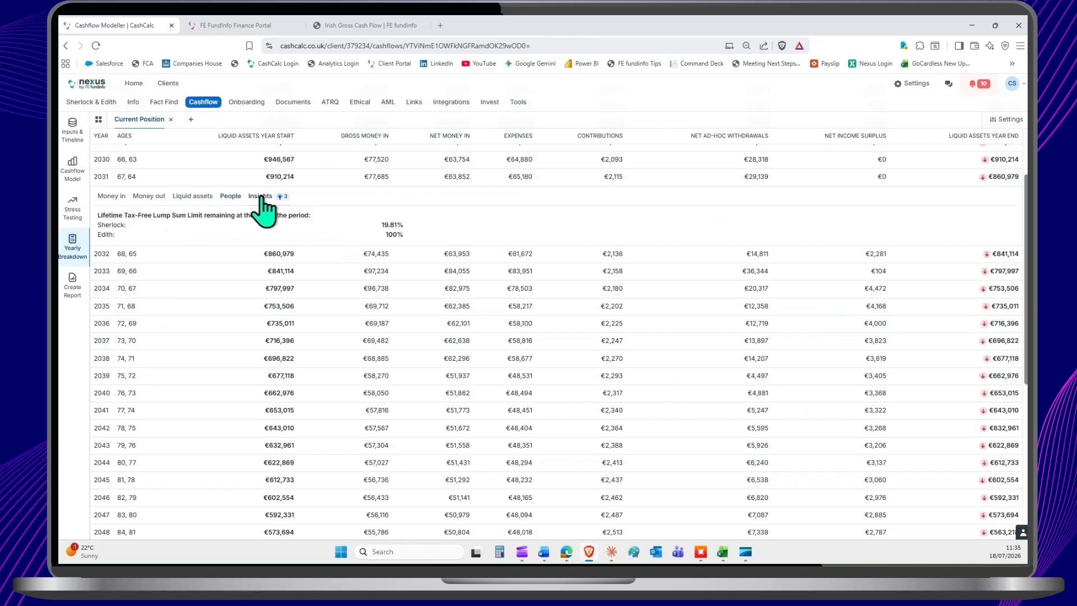
left_click(260, 197)
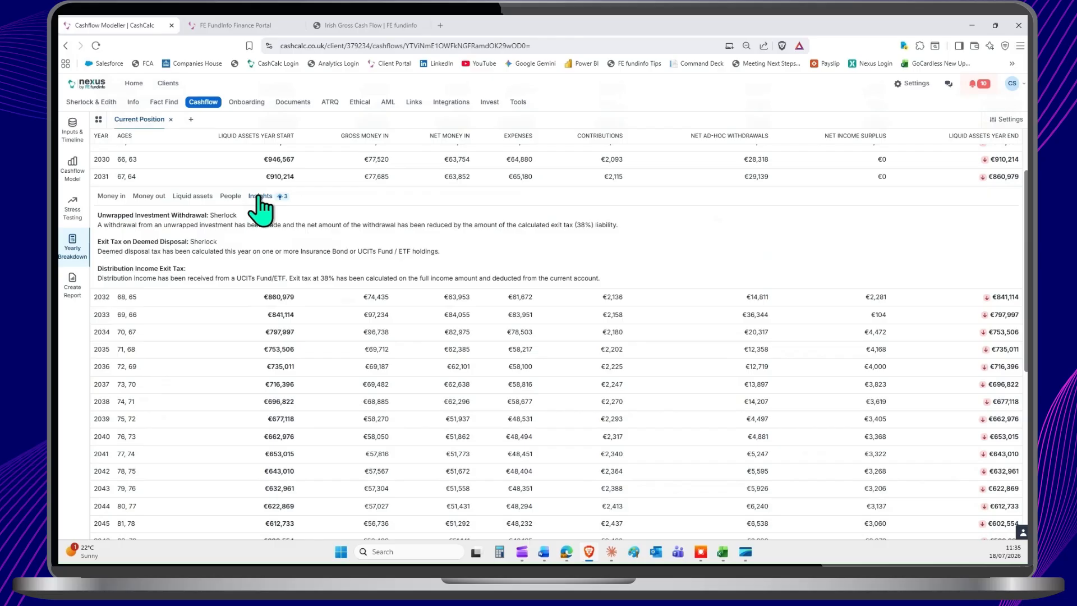
Step: Create a new forecast named "Retire Early?" on the Gross basis (IE), cloned from the Current Position forecast
left_click(76, 134)
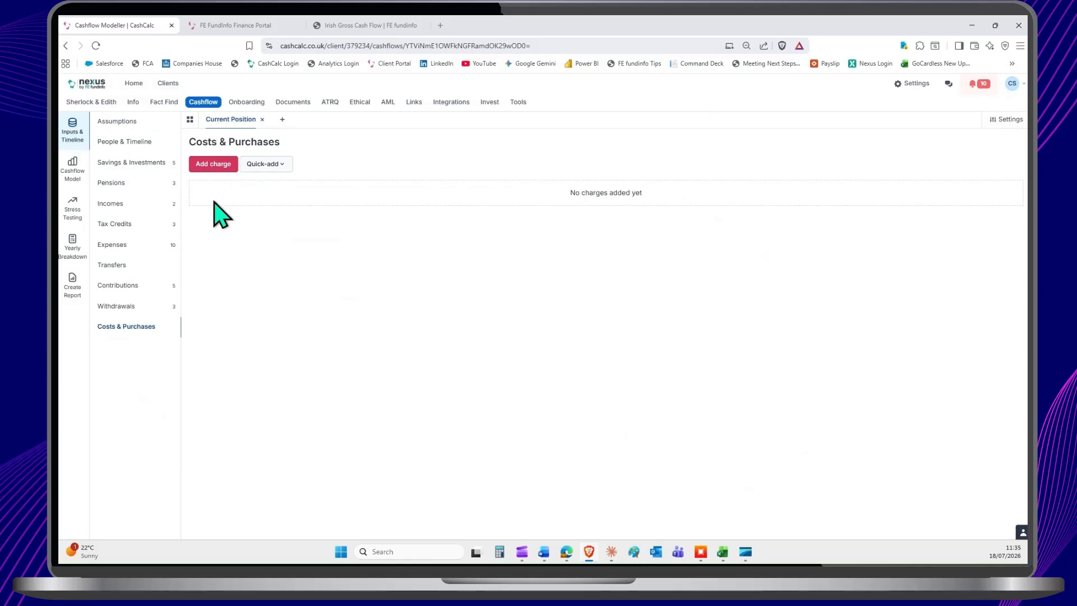
left_click(283, 121)
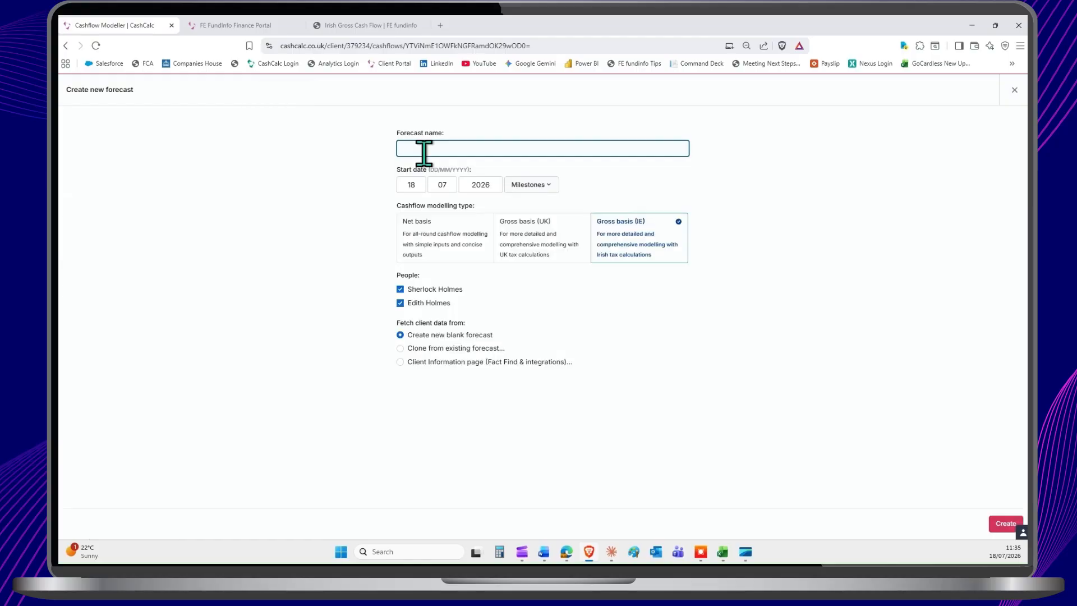
type("Duplicate")
key("ctrl+a")
key("BackSpace")
type("Ret")
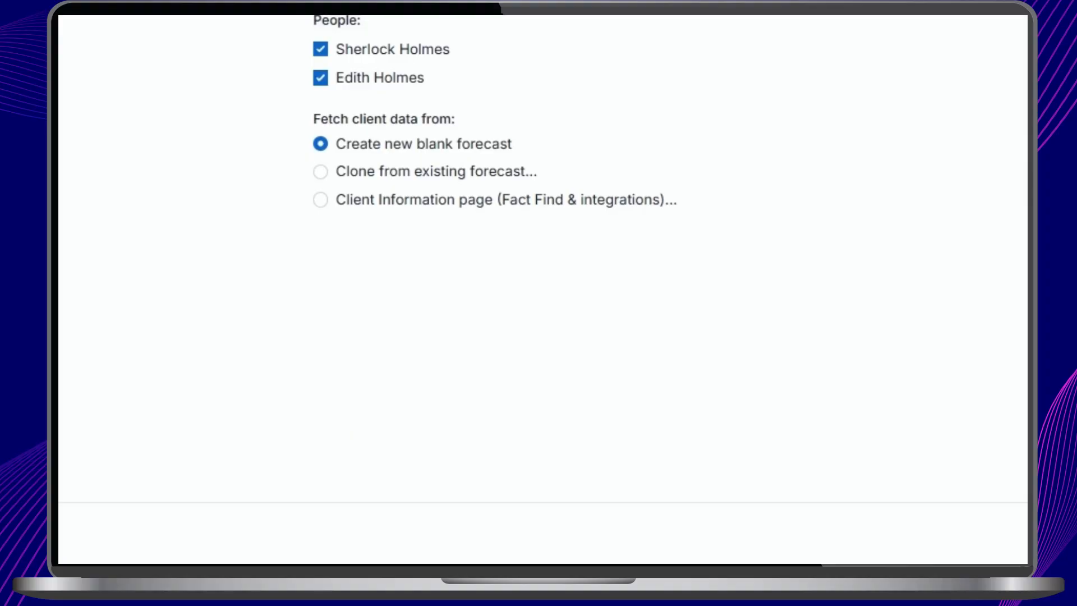
left_click(459, 153)
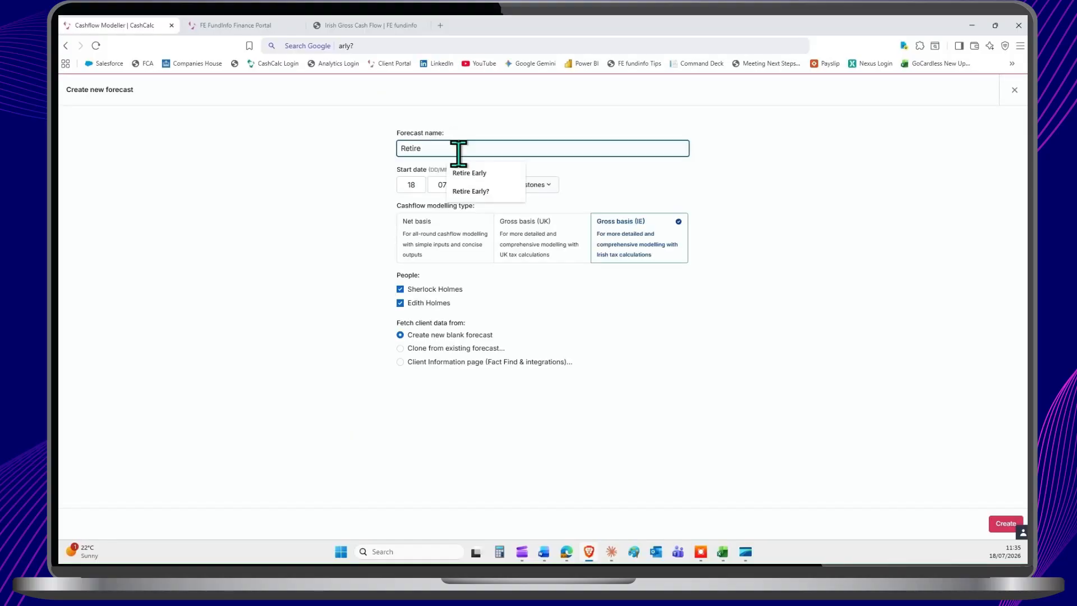
type("Early?")
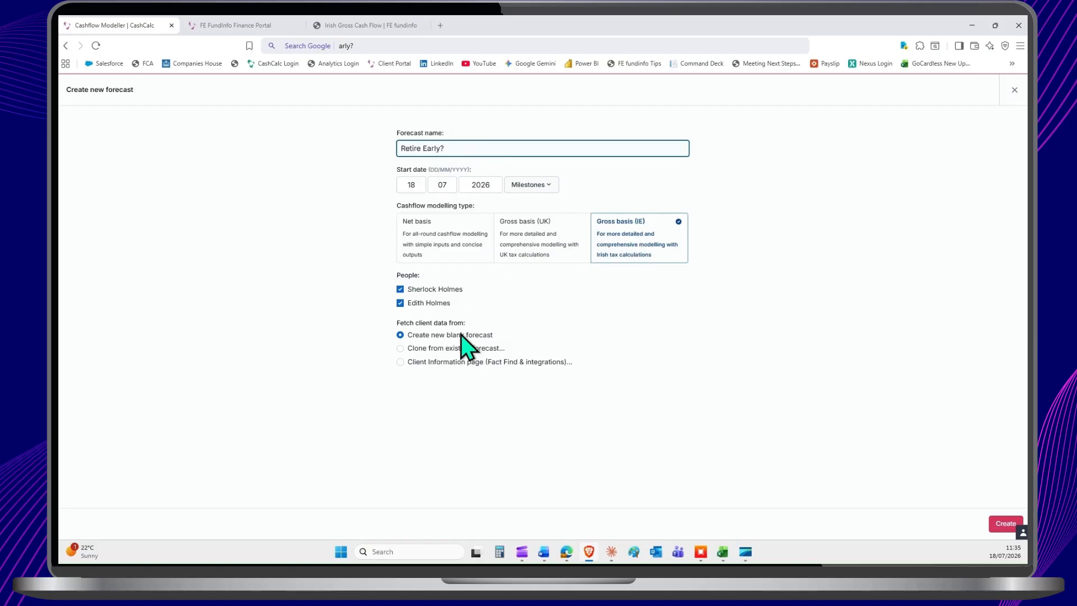
left_click(449, 348)
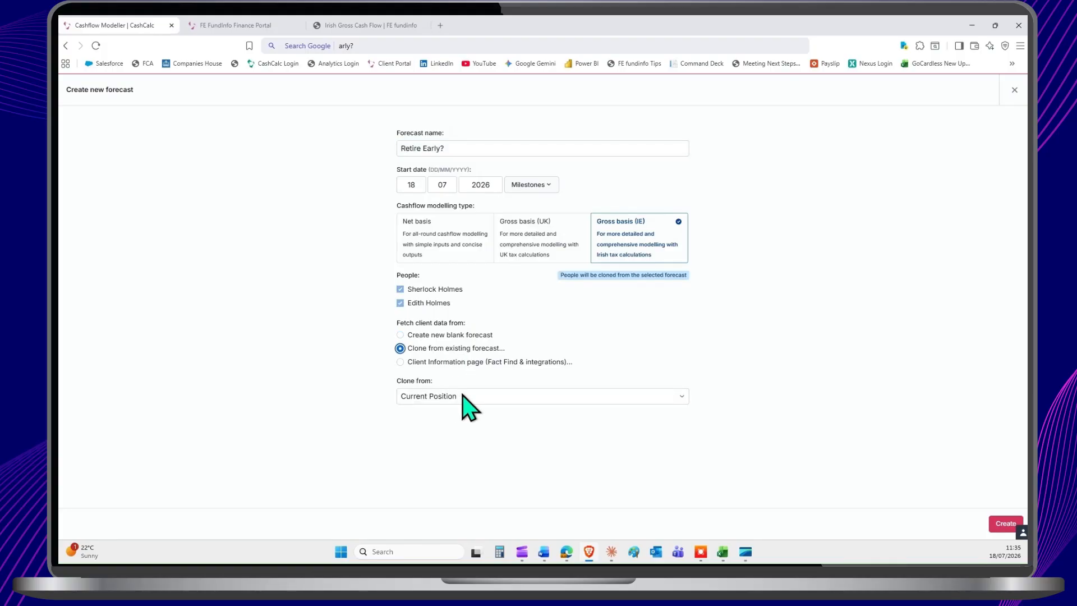
left_click(996, 523)
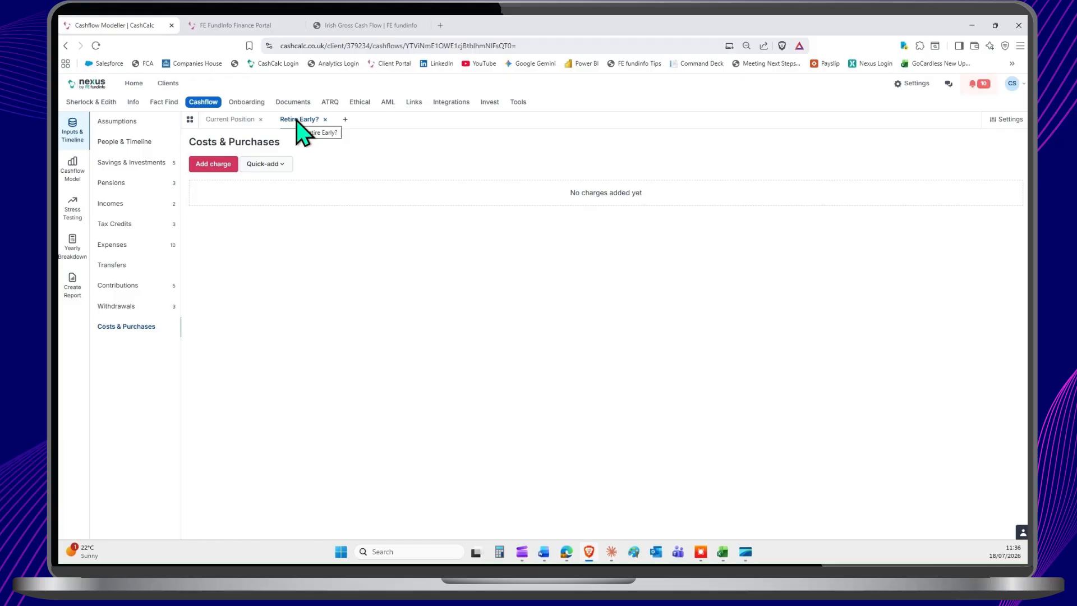
Step: Try to add a Wedding event for the first client at age 72 to the new forecast's Events & Timeline
left_click(119, 147)
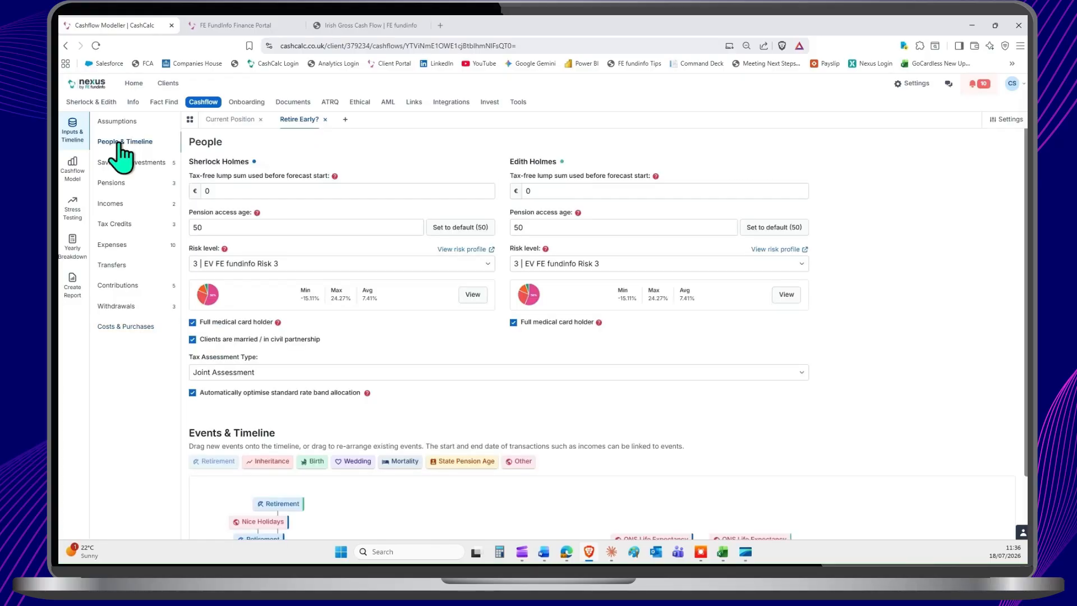
scroll(313, 271, "down", 1)
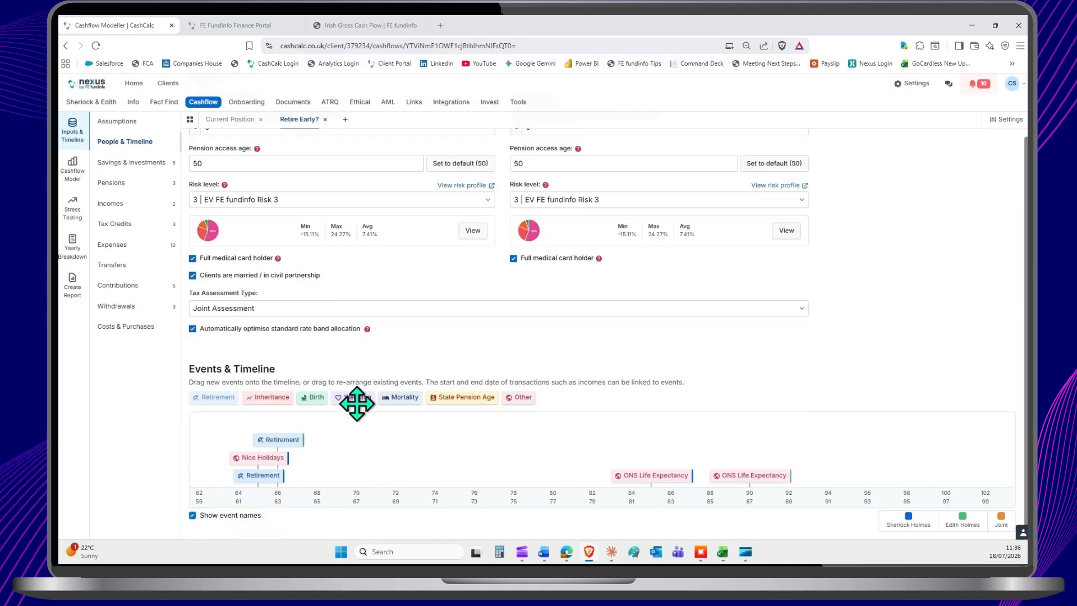
left_click_drag(357, 403, 396, 447)
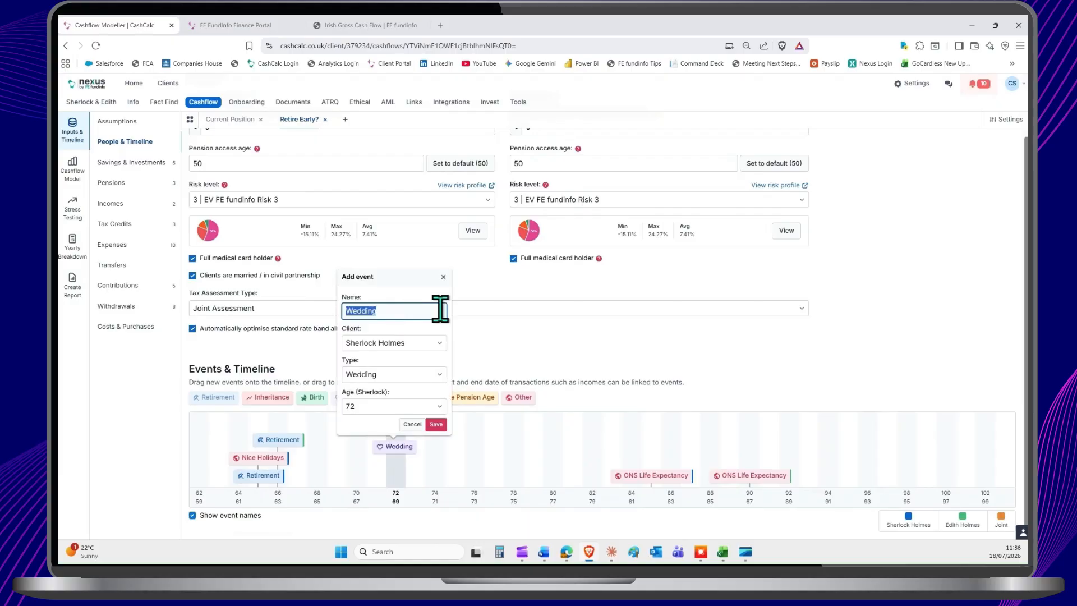
key("Return")
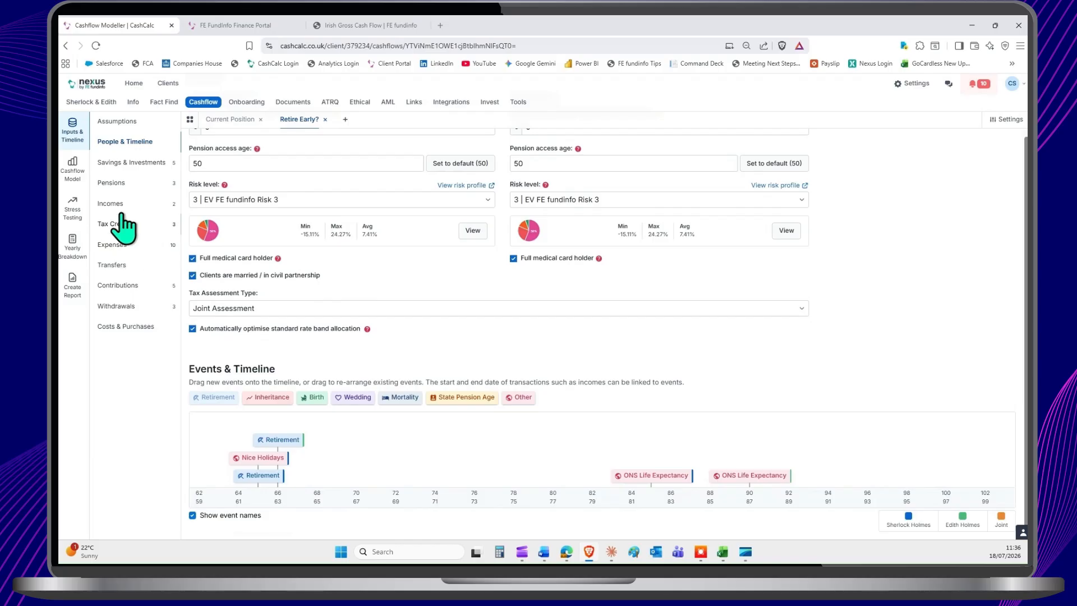
Step: Check the retirement-linked end dates of both clients' salaries in the Retire Early? forecast's incomes
left_click(110, 204)
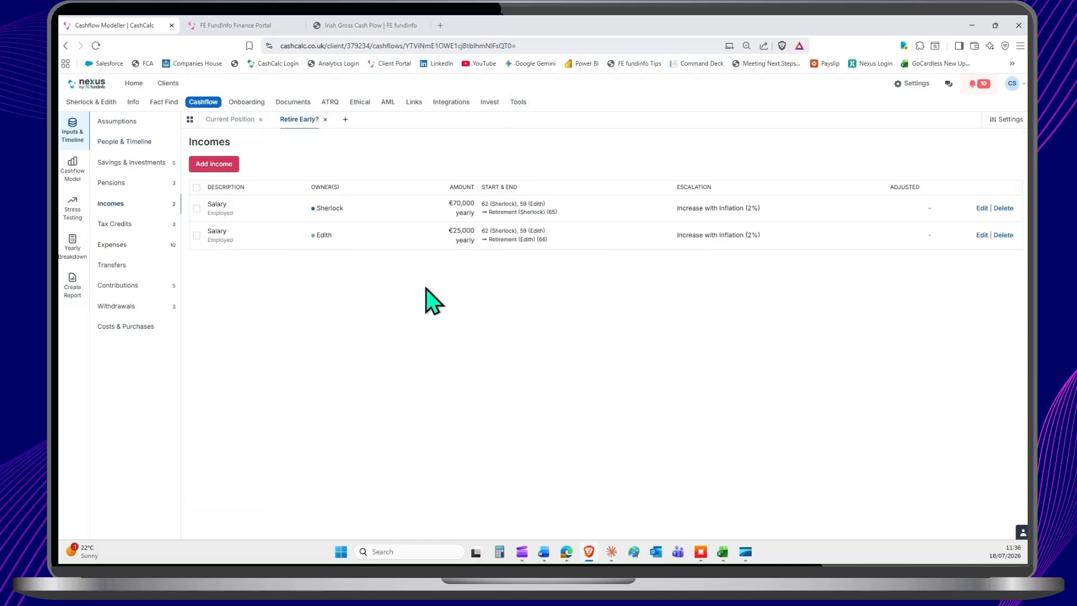
triple_click(518, 212)
triple_click(516, 238)
left_click(599, 297)
Step: Inspect the end-date options for the first client's salary, then close the income without changes
left_click(985, 208)
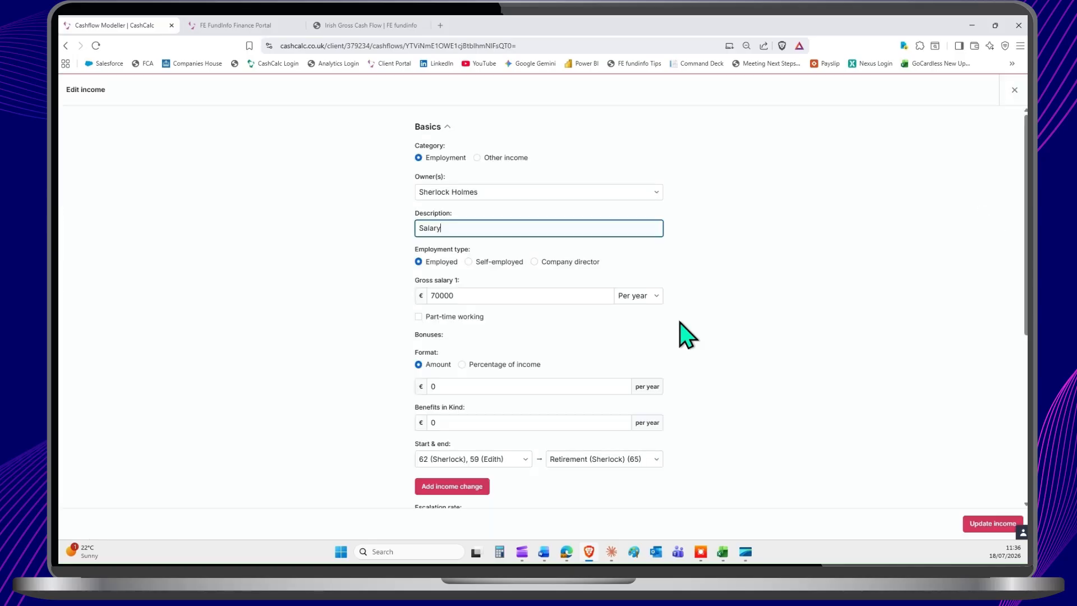
scroll(651, 289, "down", 3)
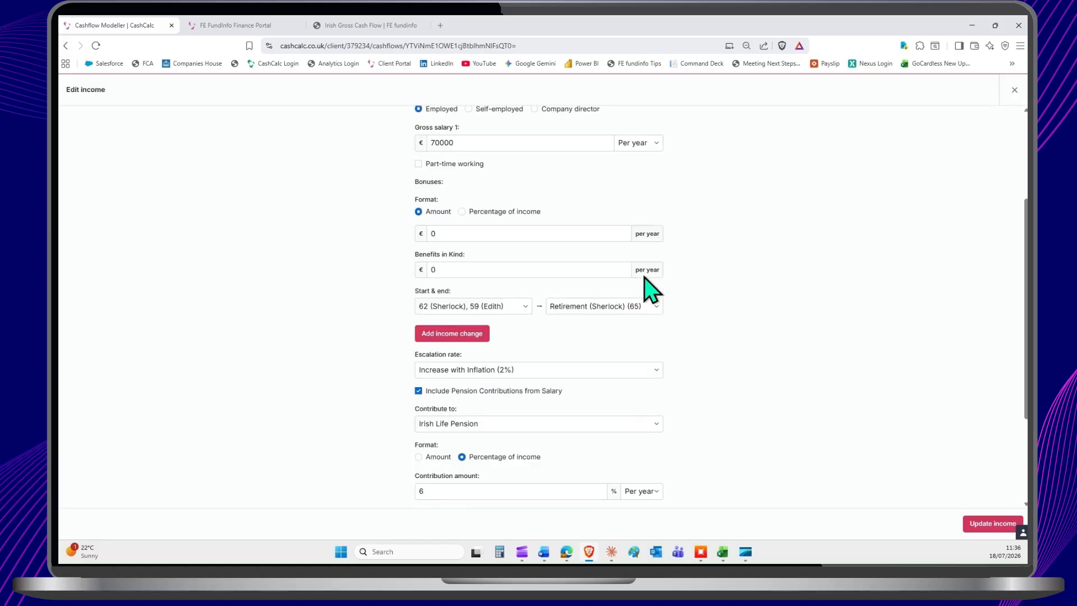
scroll(645, 289, "down", 1)
left_click(600, 257)
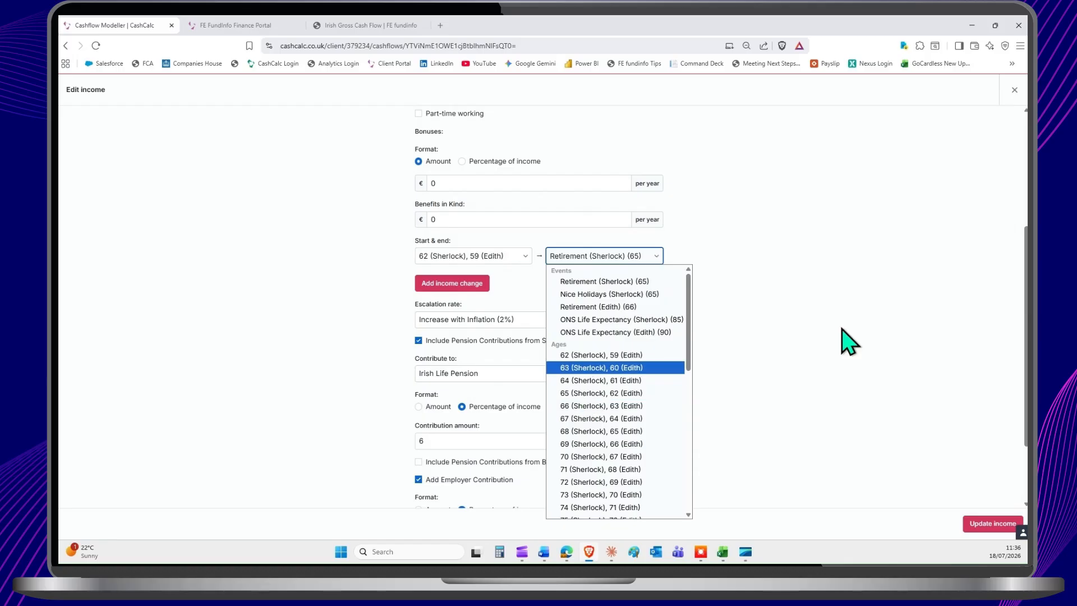
left_click(1014, 90)
left_click(1014, 91)
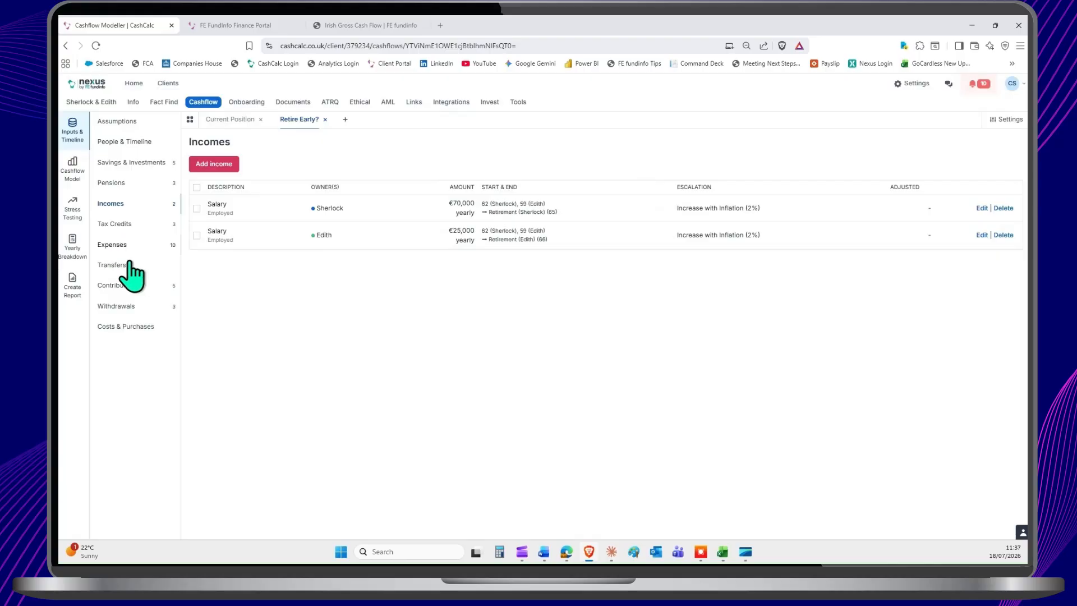
Step: Check the retirement-linked end dates of the workplace pension contributions in the Retire Early? forecast
left_click(119, 286)
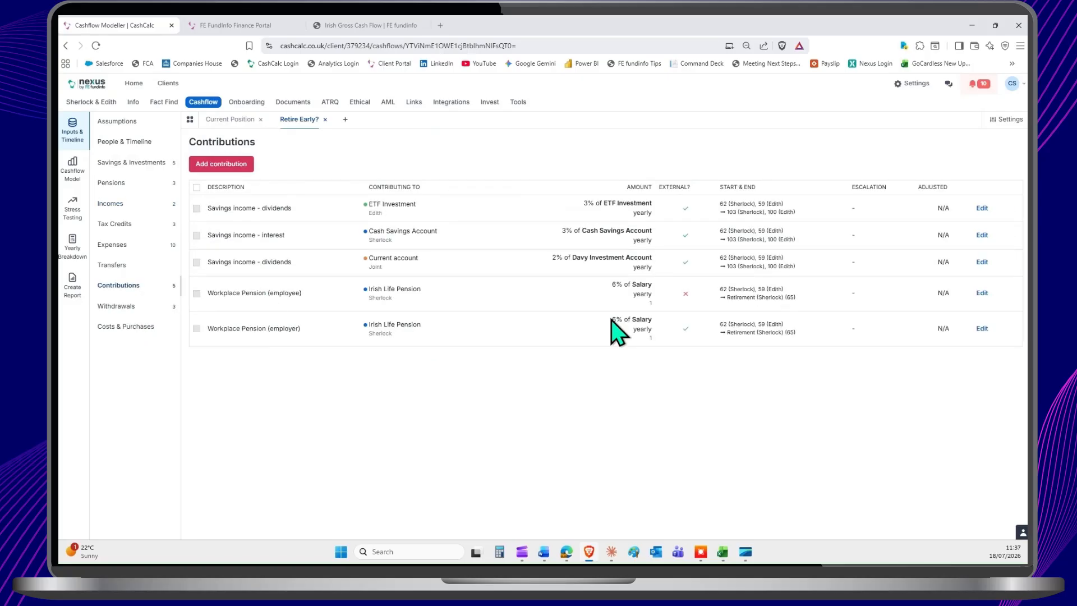
triple_click(768, 297)
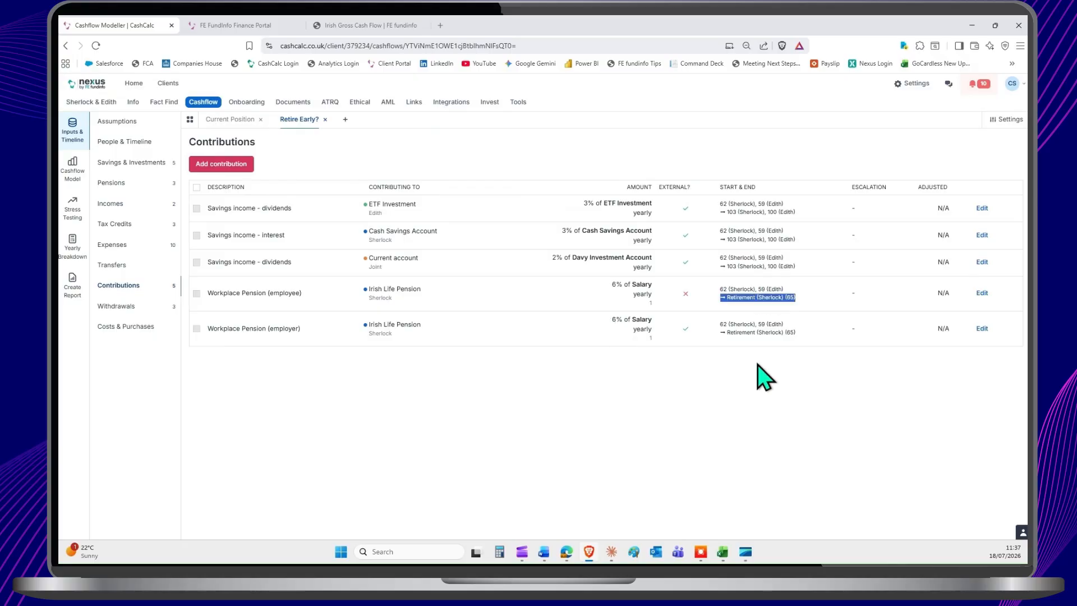
left_click(765, 364)
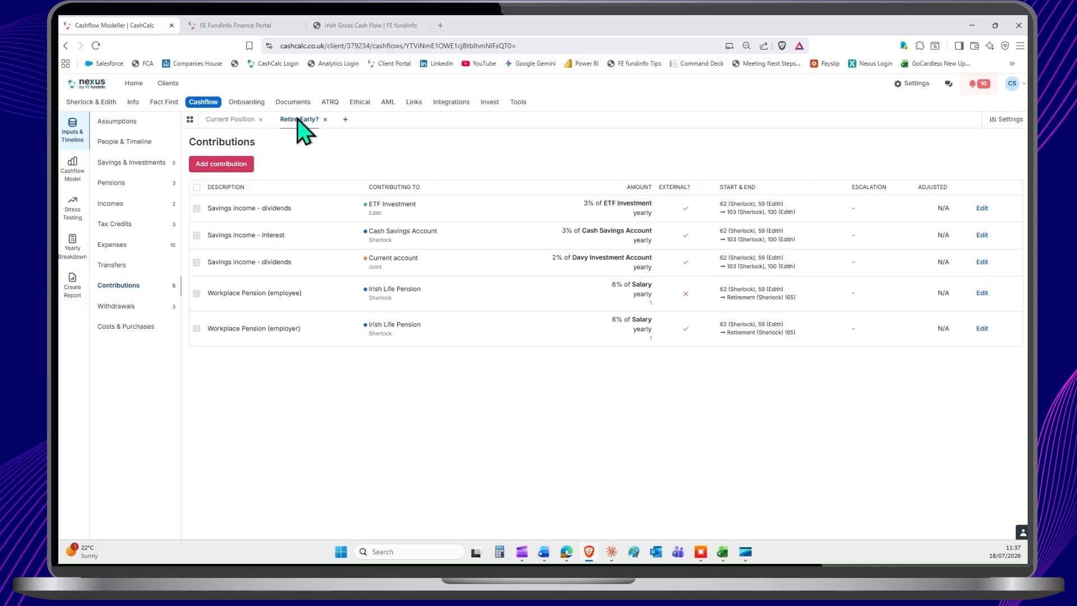
Step: Move the first client's Retirement event to age 63 on the Retire Early? forecast's timeline
left_click(137, 147)
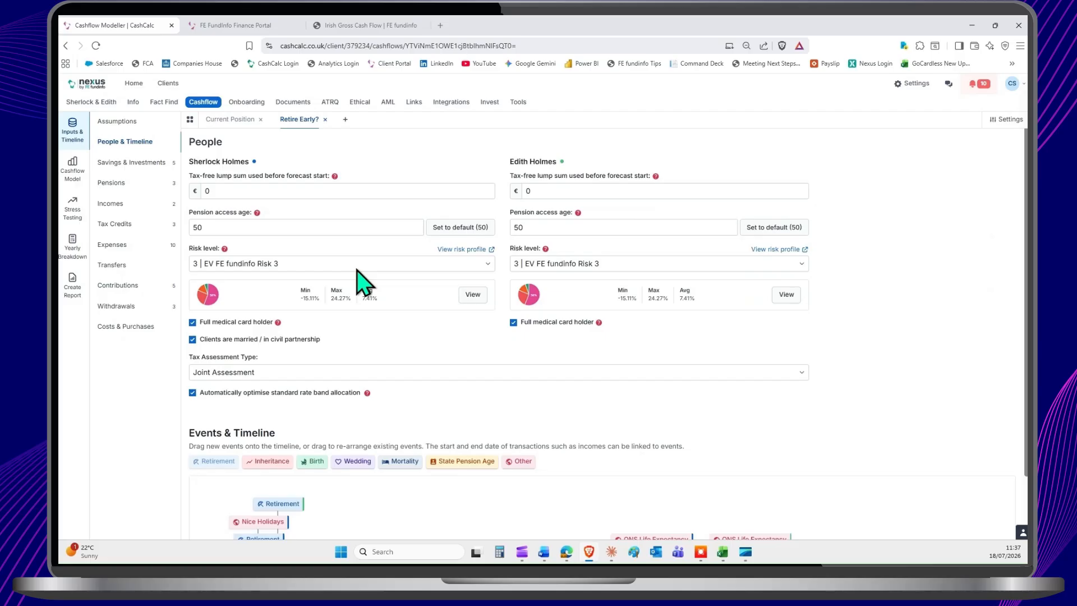
scroll(362, 292, "down", 1)
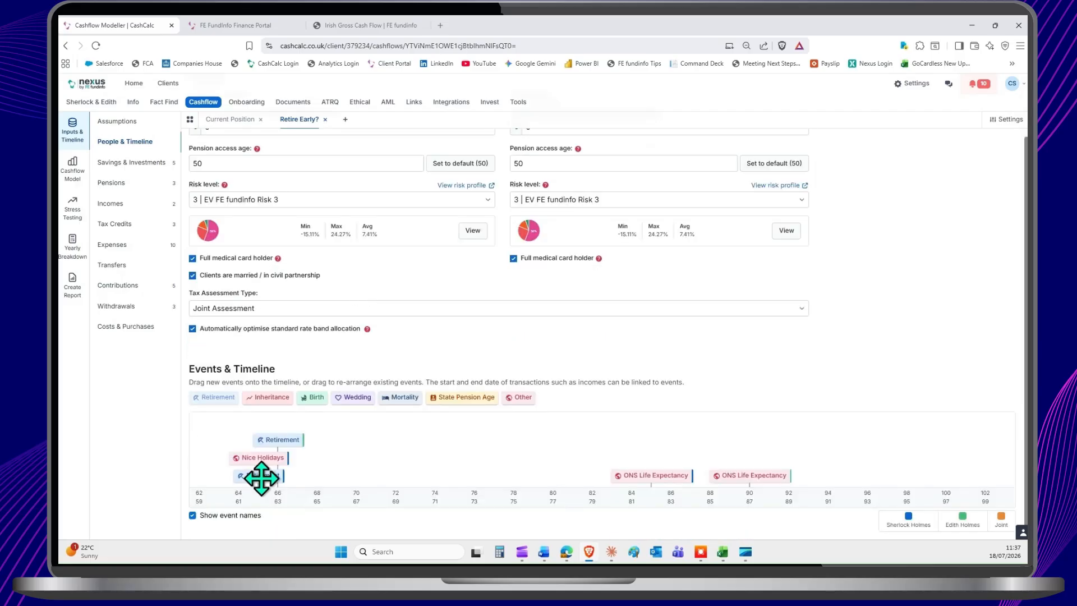
left_click_drag(262, 478, 225, 478)
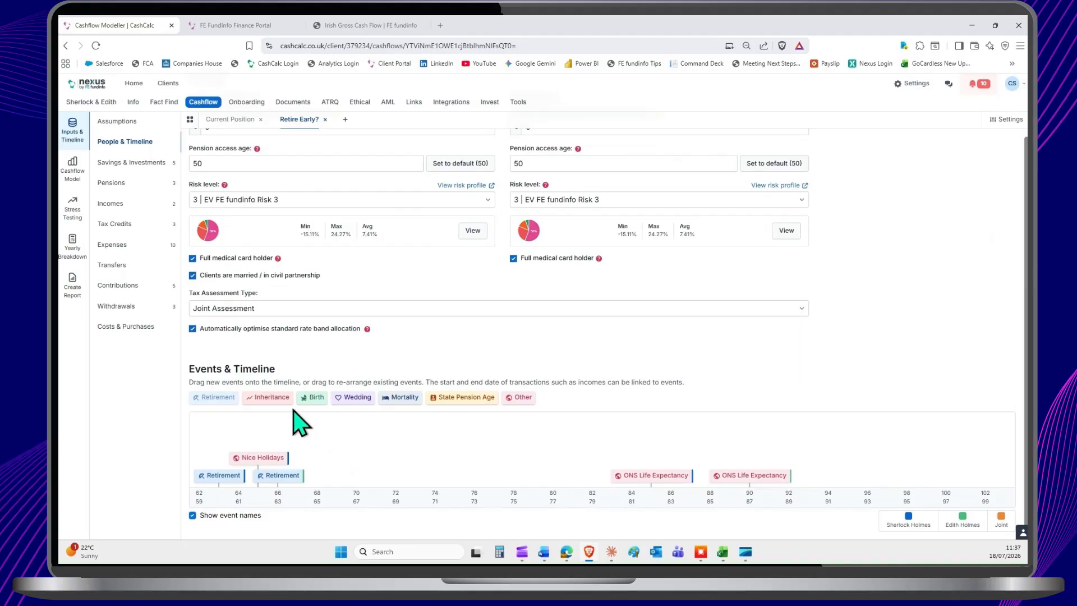
Step: View the Retire Early? forecast's savings over time and compare the chart with the Current Position forecast
left_click(73, 169)
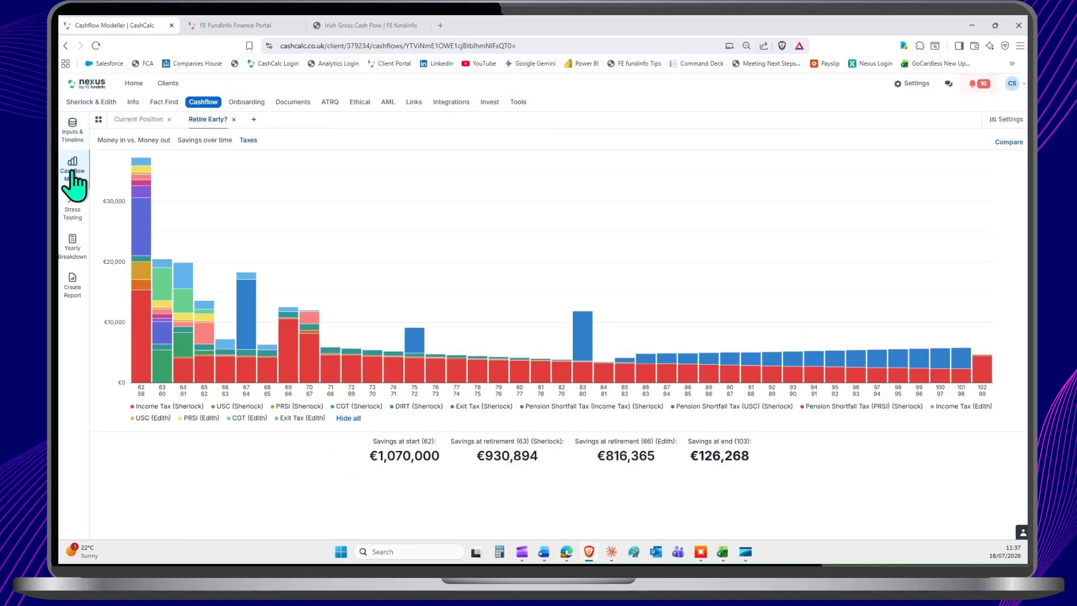
left_click(150, 145)
left_click(202, 142)
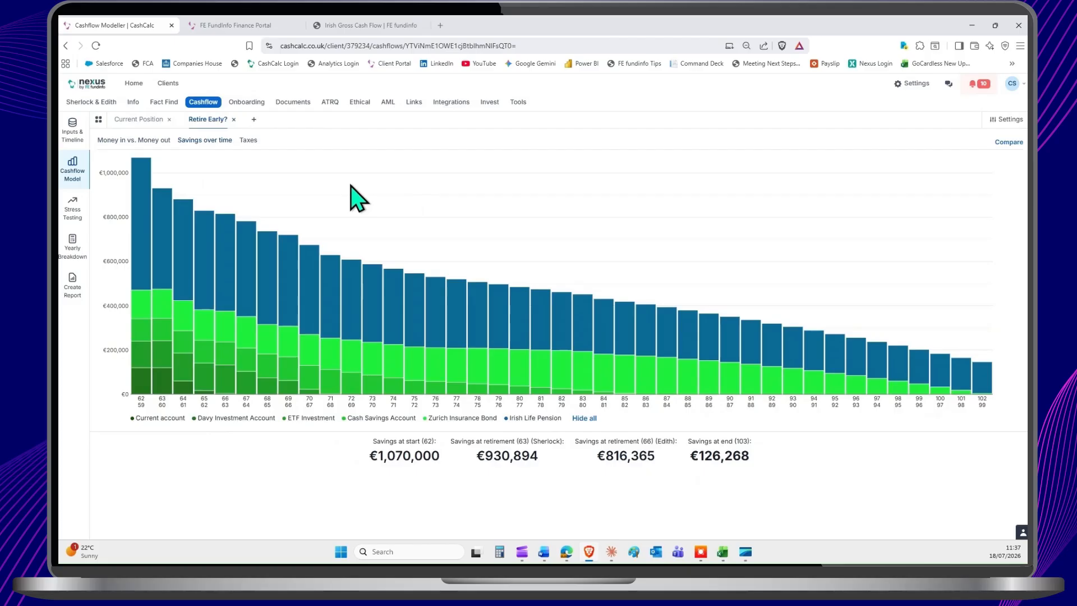
left_click(1008, 144)
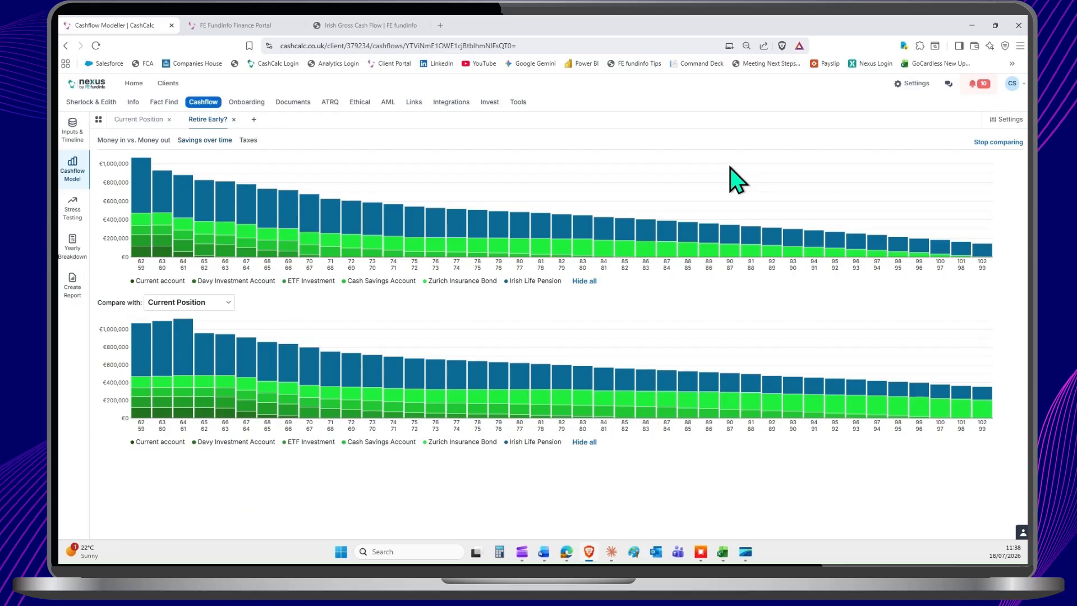
Step: Review the Retire Early? forecast's people and timeline inputs, and delete that forecast permanently
left_click(70, 134)
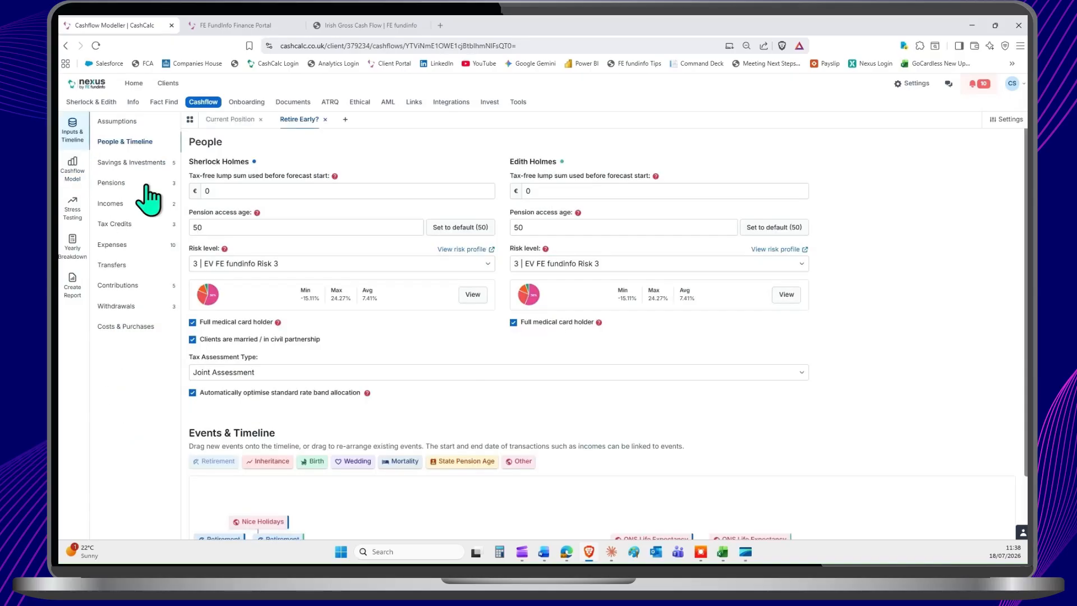
scroll(307, 486, "down", 1)
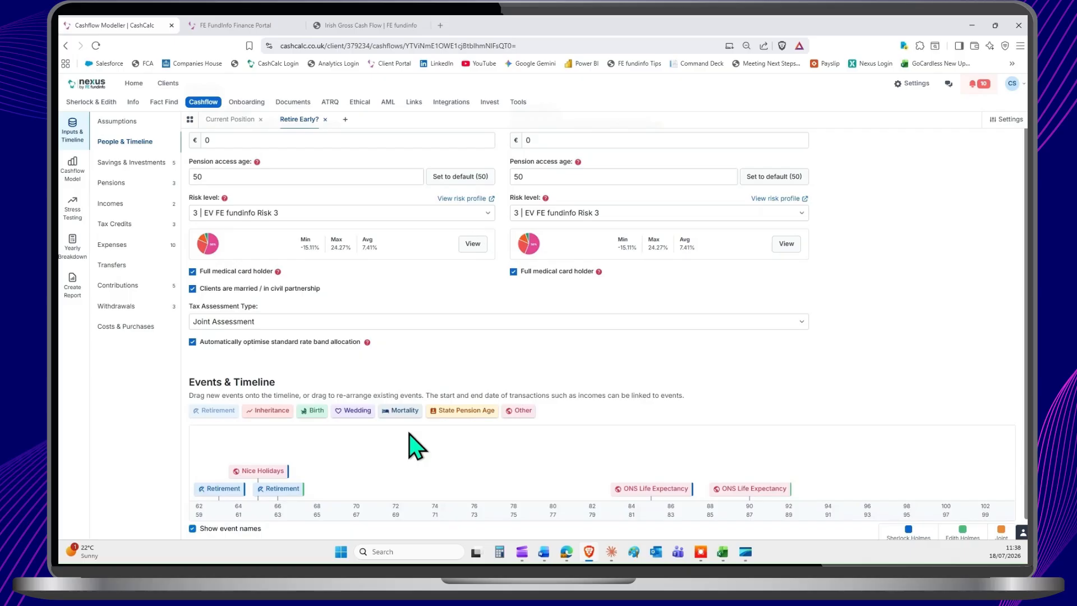
scroll(417, 447, "up", 1)
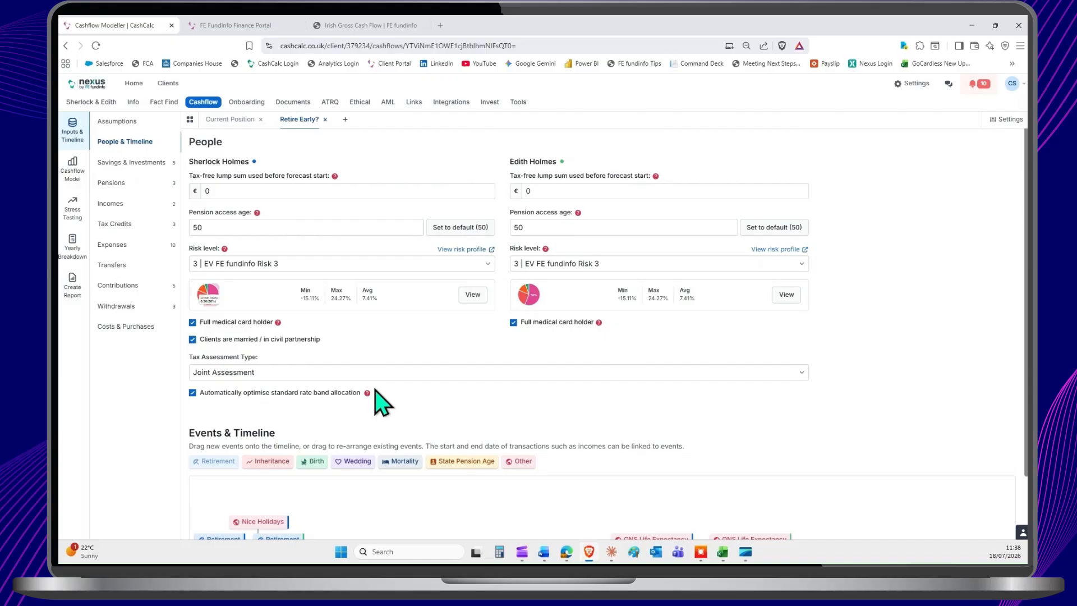
left_click(324, 119)
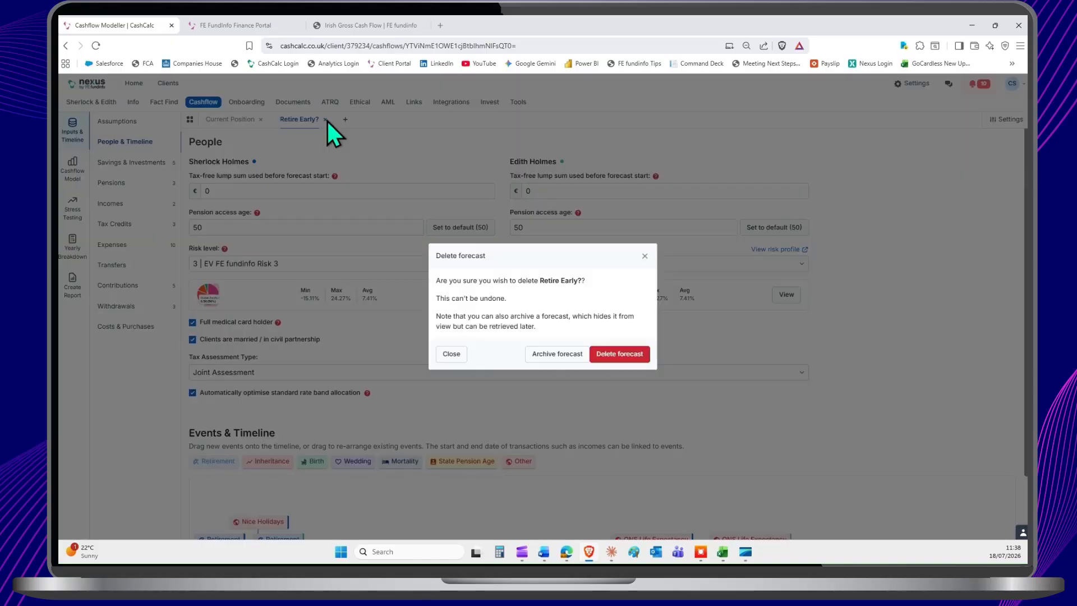
left_click(613, 354)
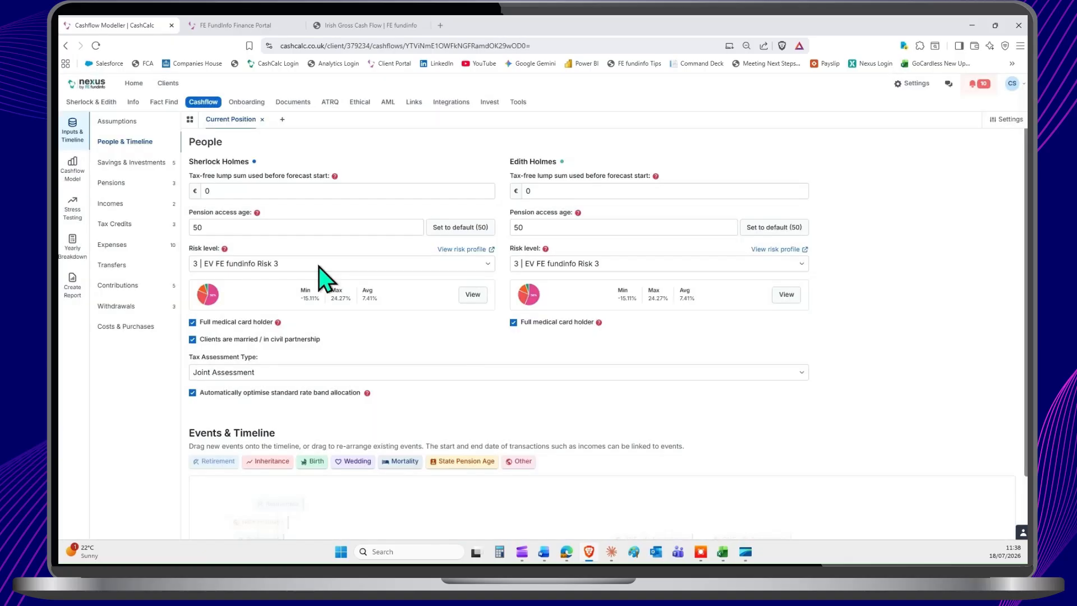
Step: Switch to the Irish Gross Cash Flow summary page in the browser
left_click(333, 20)
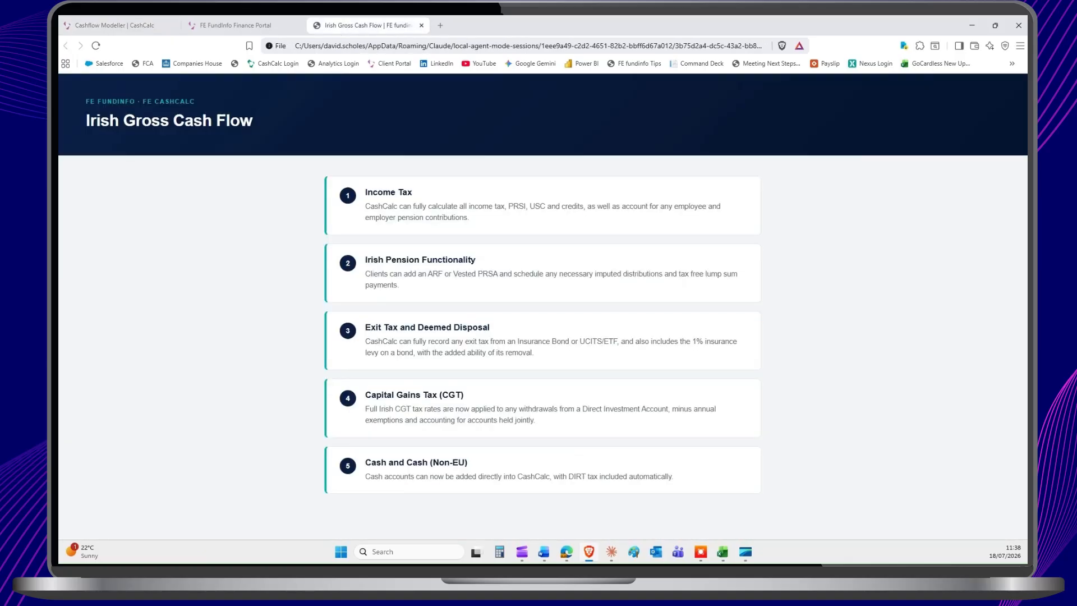